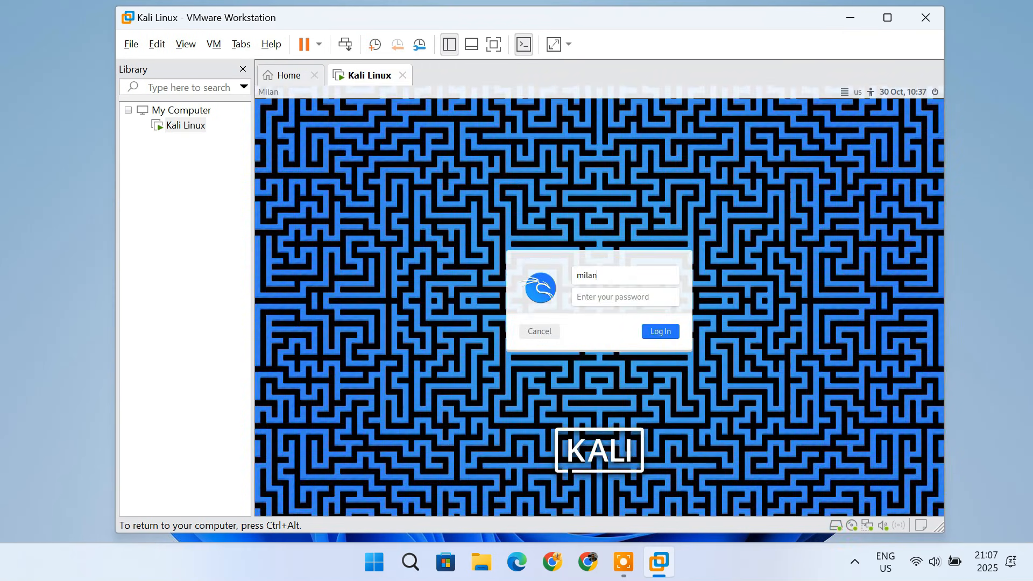
- Log in to the Kali desktop by entering the account password in the login screen
left_click(618, 297)
type("ka")
left_click(652, 337)
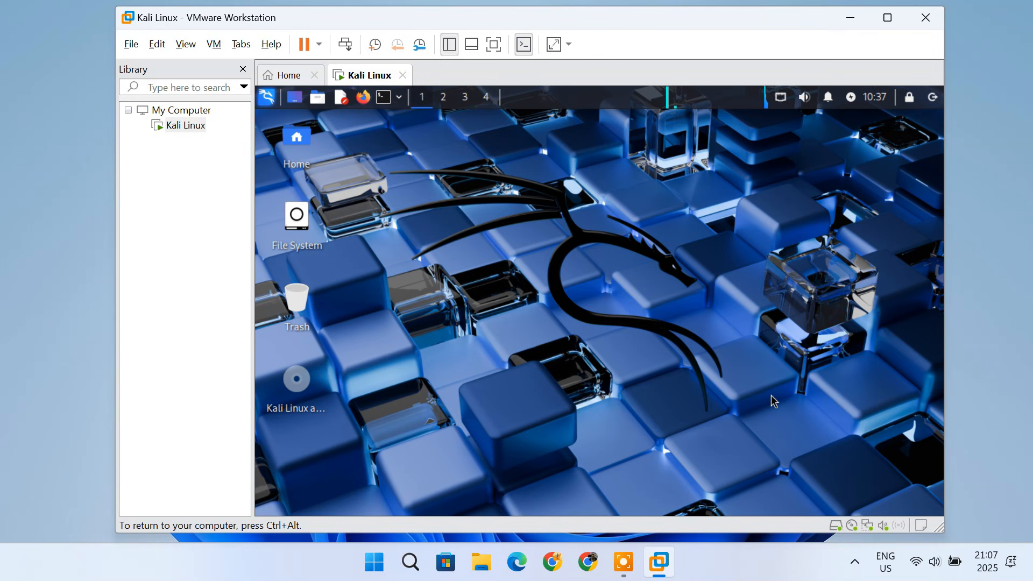
- Switch the Kali virtual machine to full screen view
key("ctrl+alt")
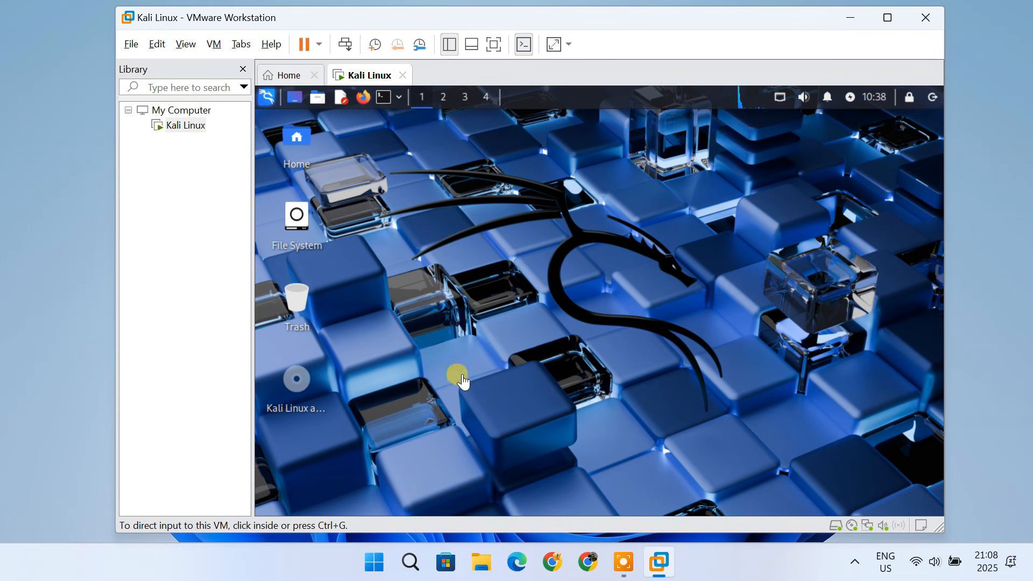
left_click(186, 44)
left_click(244, 66)
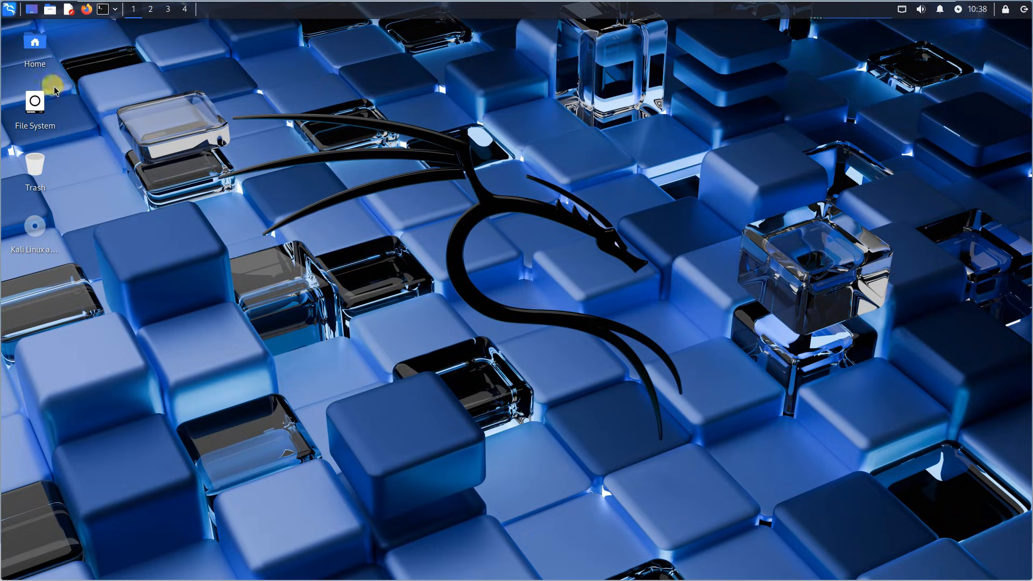
- Open Kali's Display settings, set the scale to 1.25, keep the configuration and close the window
left_click(9, 8)
type("display")
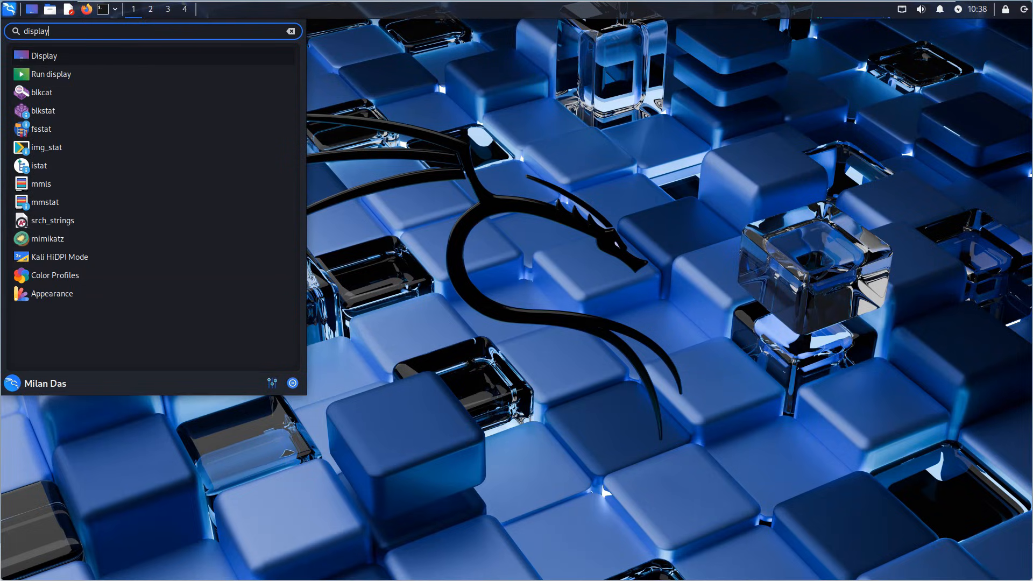
key("Return")
left_click(685, 254)
left_click(677, 337)
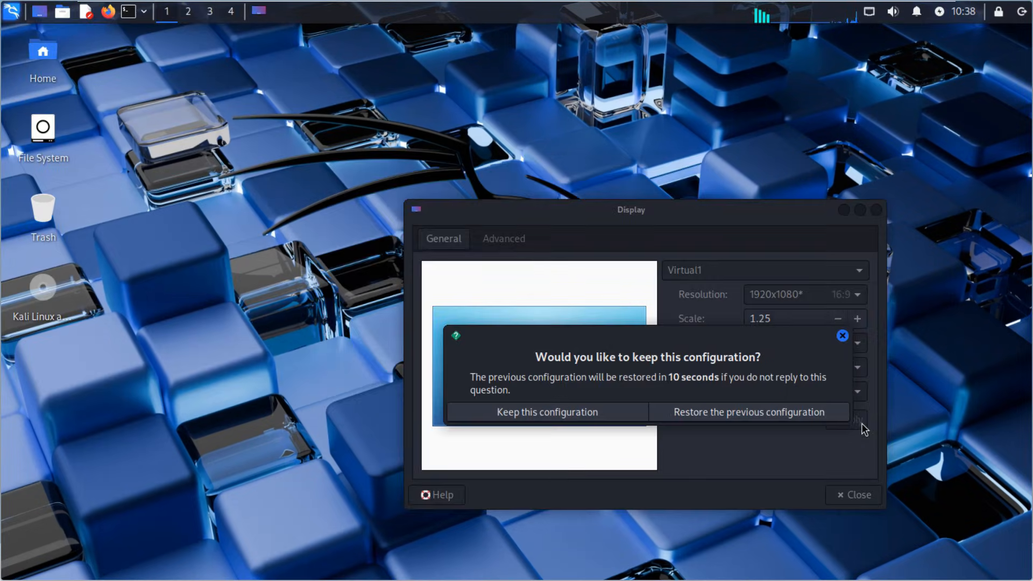
left_click(543, 412)
left_click(877, 210)
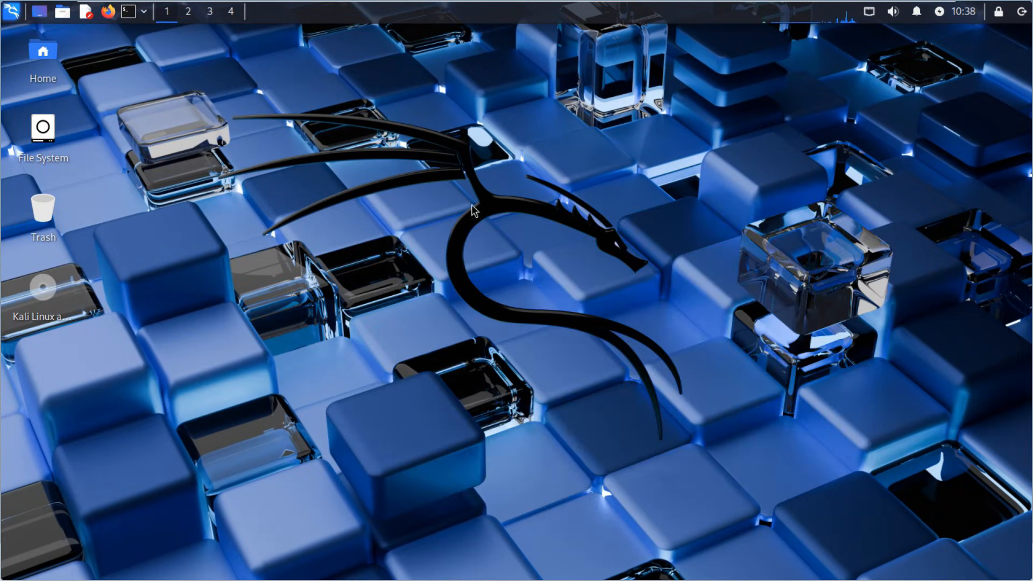
left_click(128, 11)
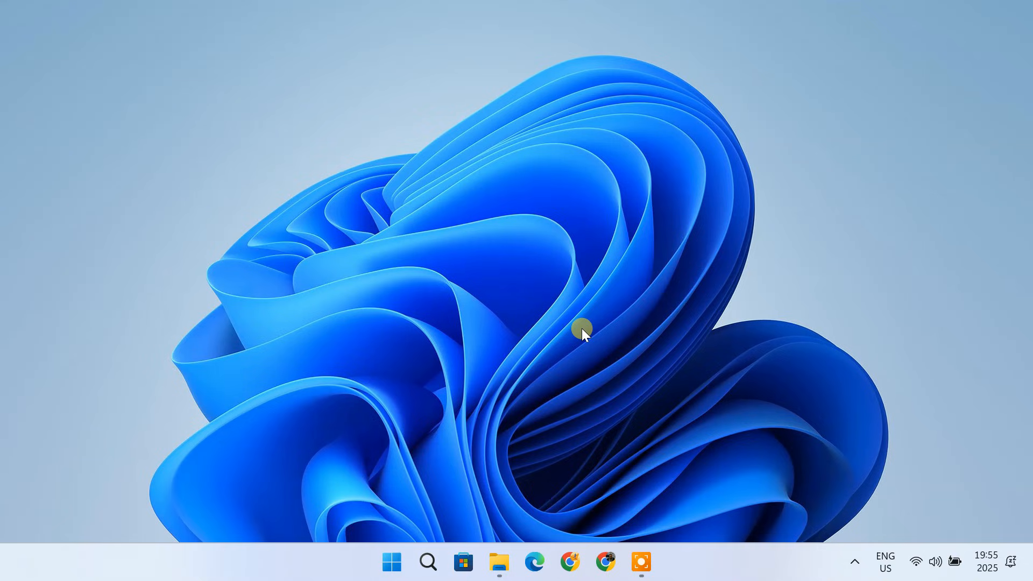
- Open Task Manager and check CPU virtualization and installed memory on the Performance page, then close it
right_click(727, 557)
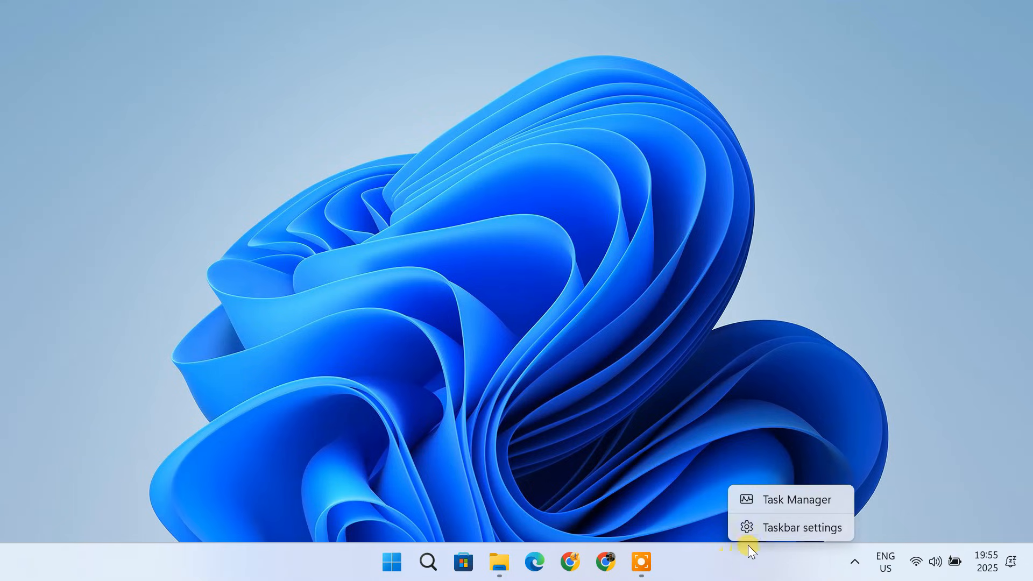
left_click(786, 501)
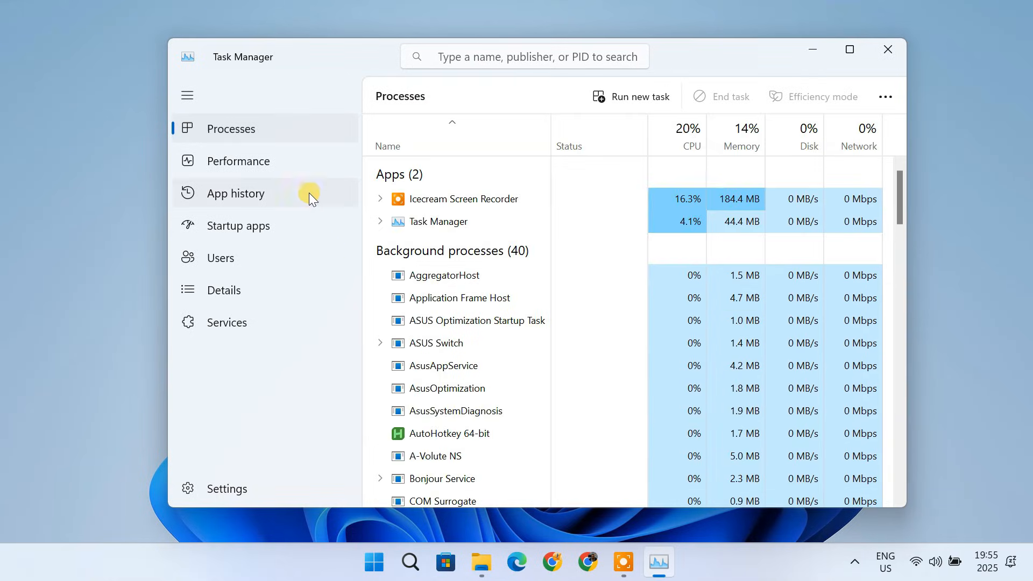
left_click(289, 166)
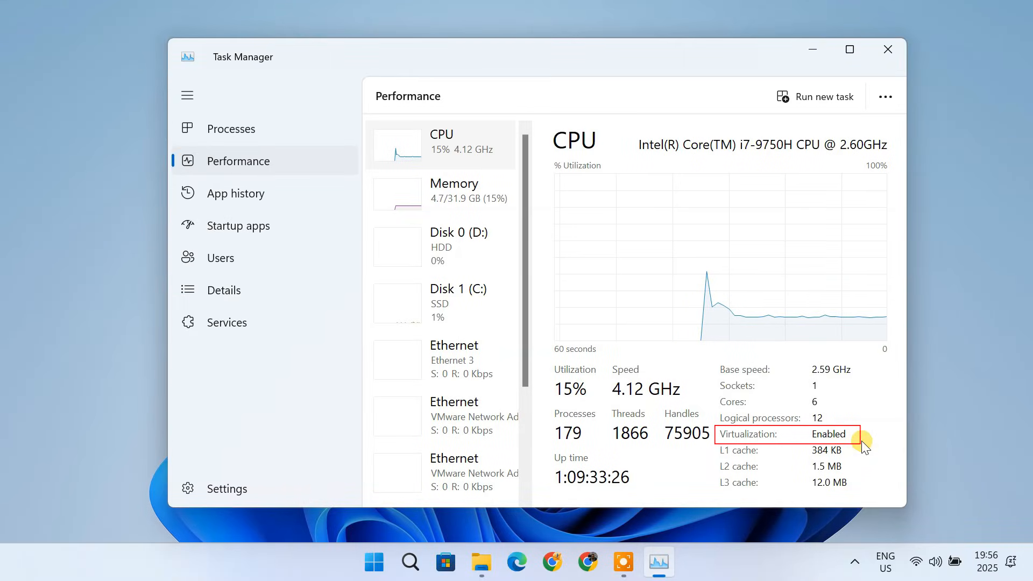
left_click(487, 213)
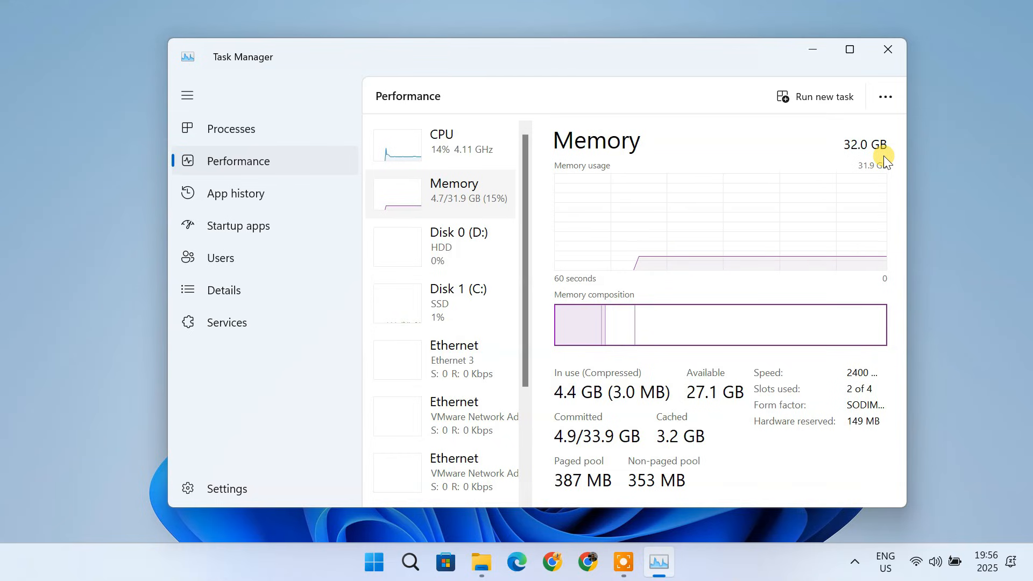
left_click(886, 51)
- Open File Explorer to check the free space on Local Disk (C:), then close it
left_click(499, 571)
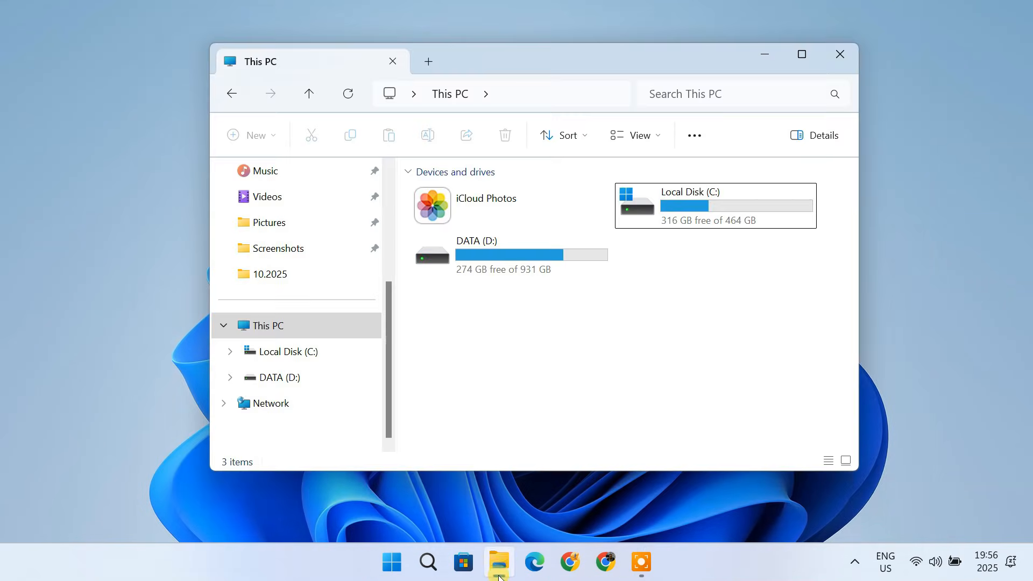
left_click(715, 213)
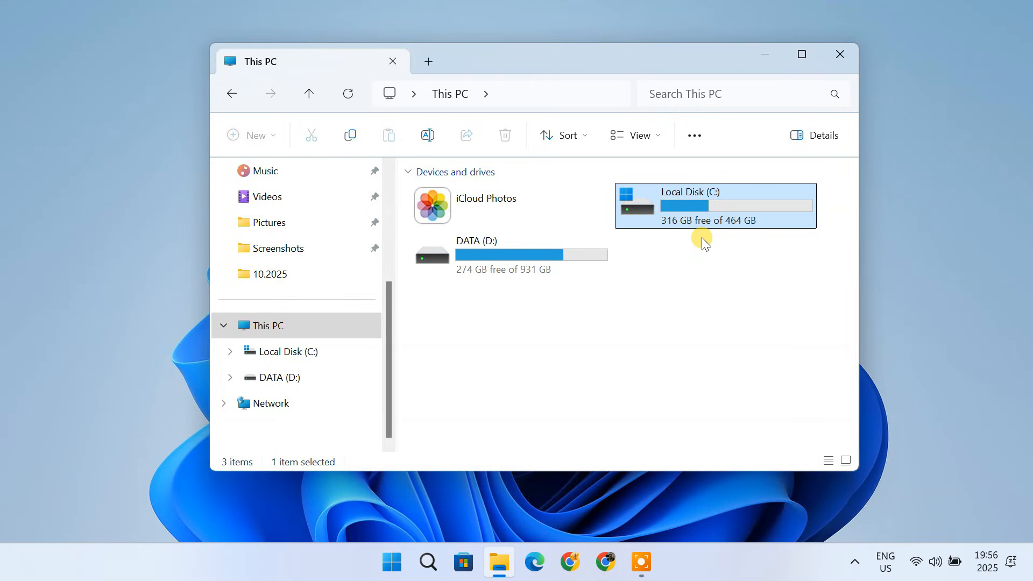
left_click(838, 54)
- Search for and open the Turn Windows features on or off dialog
left_click(428, 562)
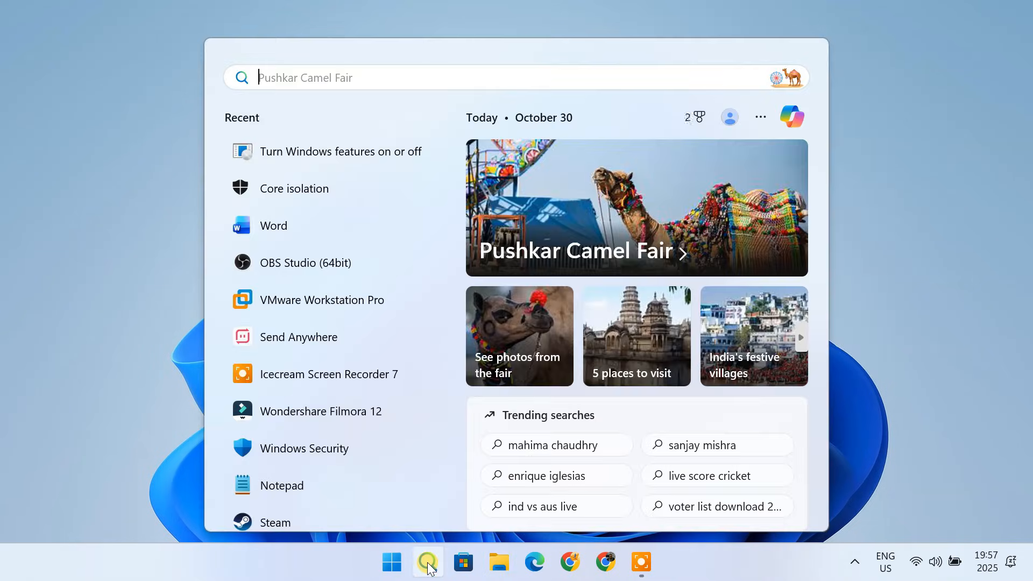
type("windows features")
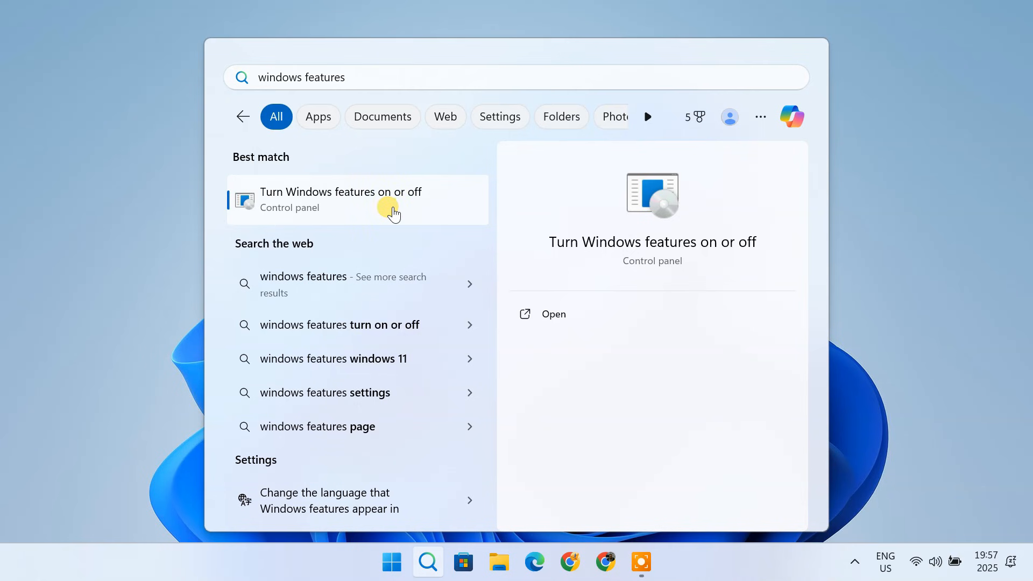
left_click(393, 210)
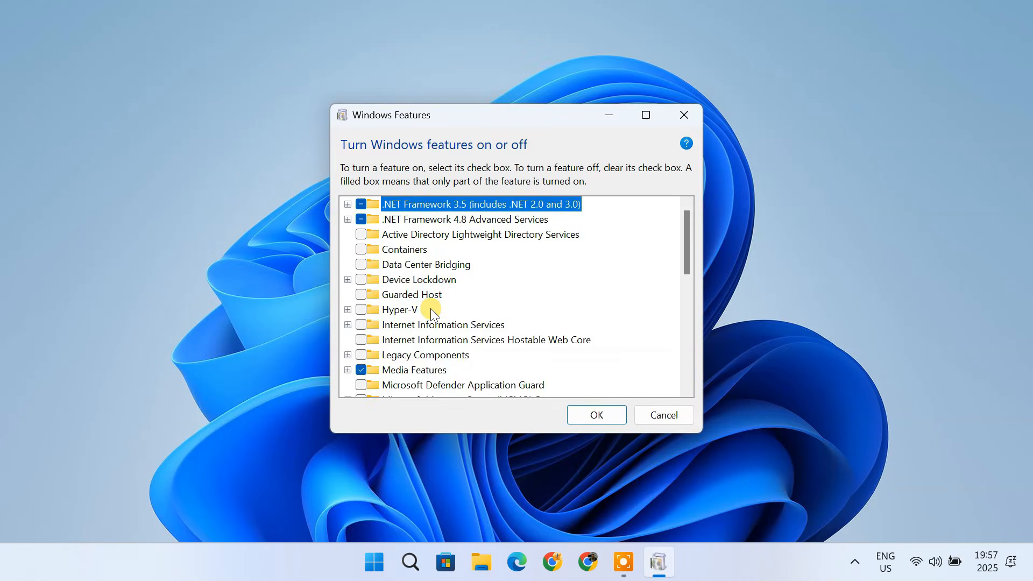
- Review the Hyper-V, Virtual Machine Platform, Windows Hypervisor Platform, Windows Sandbox and Windows Subsystem for Linux entries, then close the dialog
left_click(414, 309)
scroll(441, 319, "down", 1)
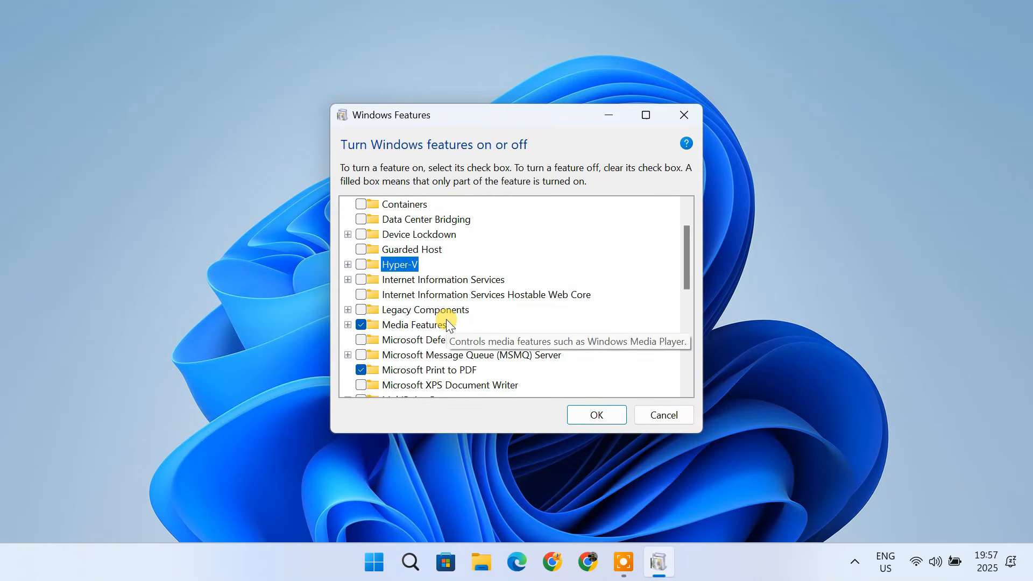
scroll(447, 321, "down", 4)
scroll(448, 325, "down", 3)
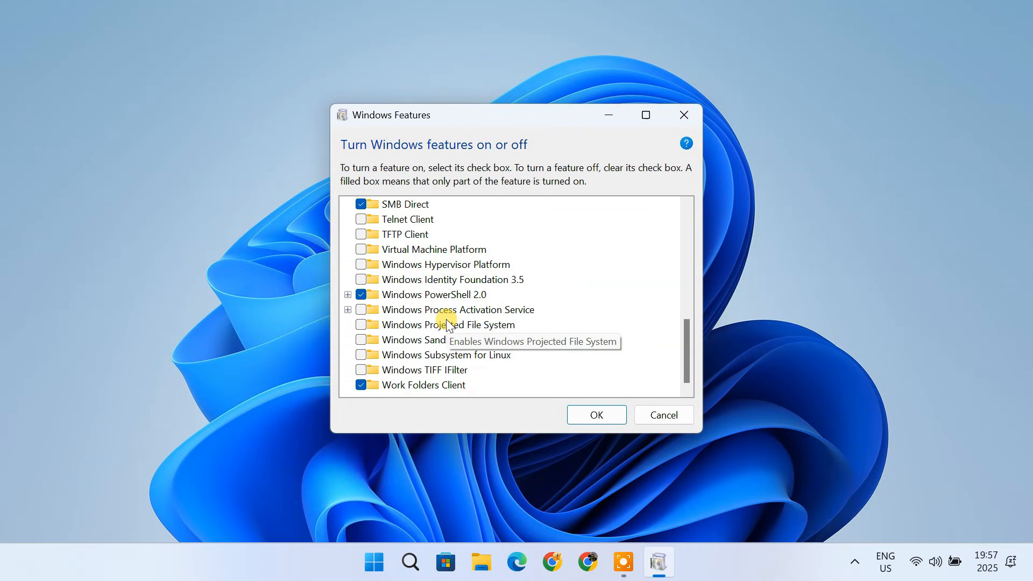
left_click(464, 250)
left_click(448, 265)
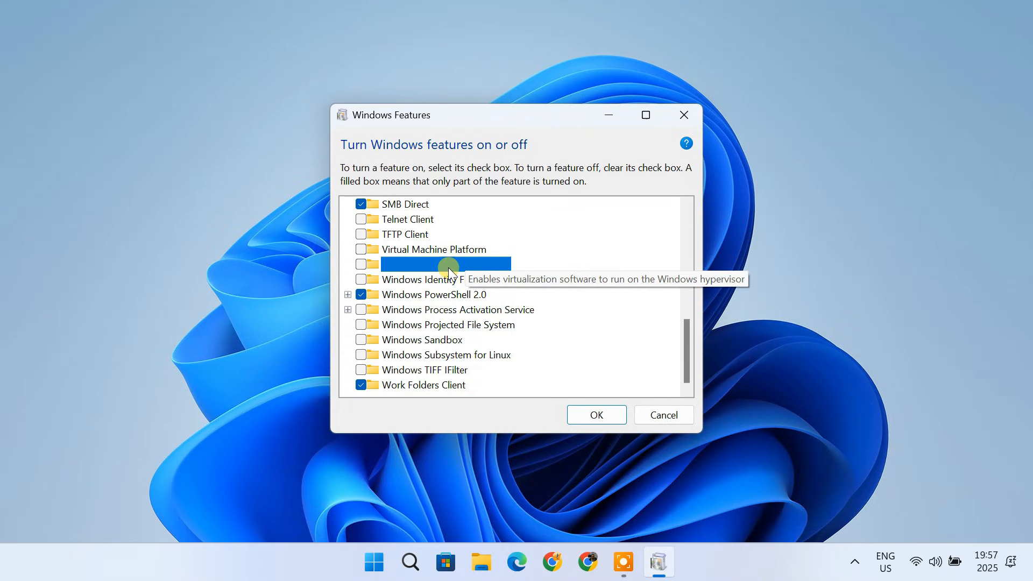
left_click(429, 341)
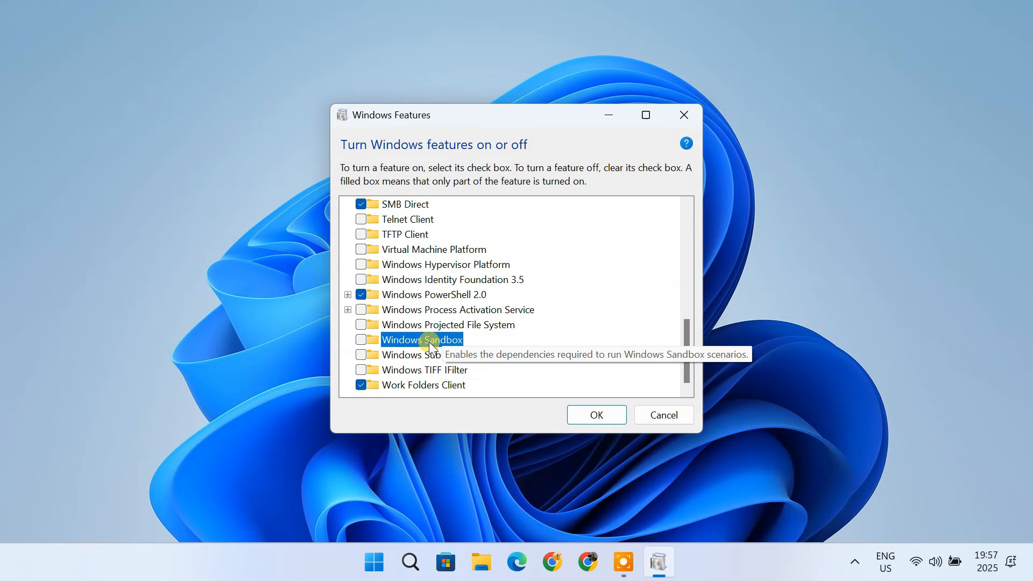
left_click(379, 356)
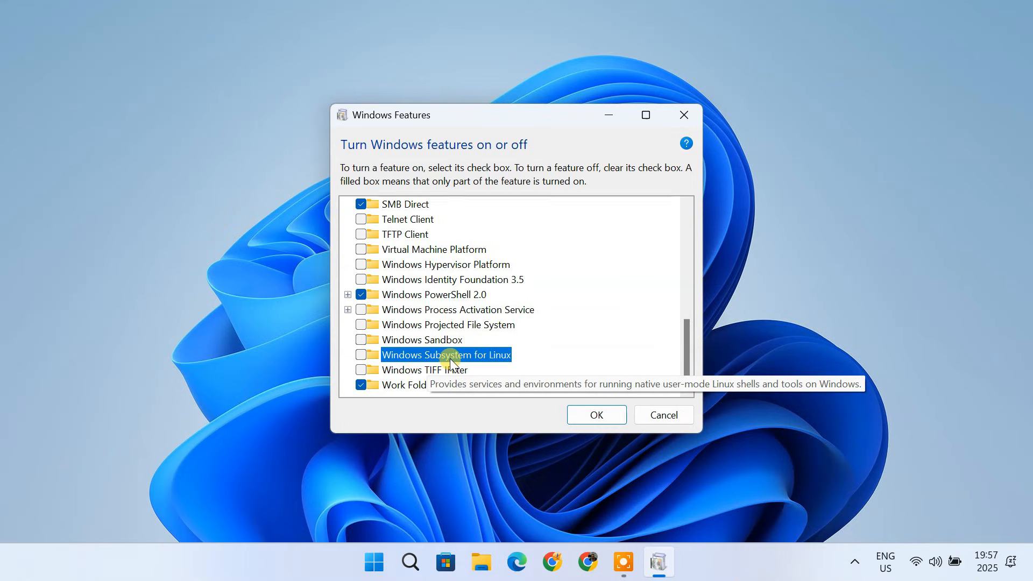
left_click(597, 417)
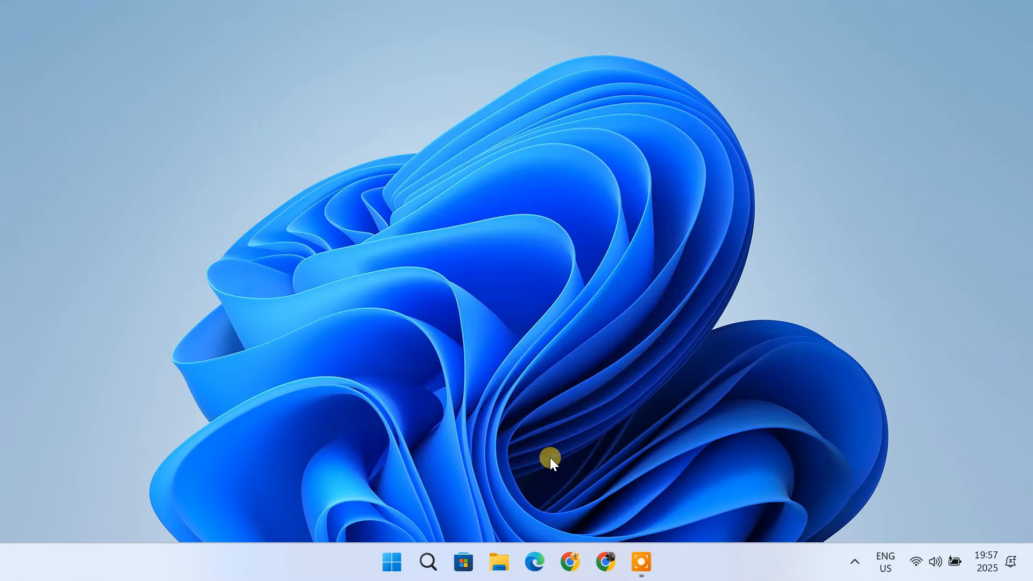
- Open Core isolation settings to check the Memory integrity option, then close Windows Security
left_click(429, 562)
type("core isolation")
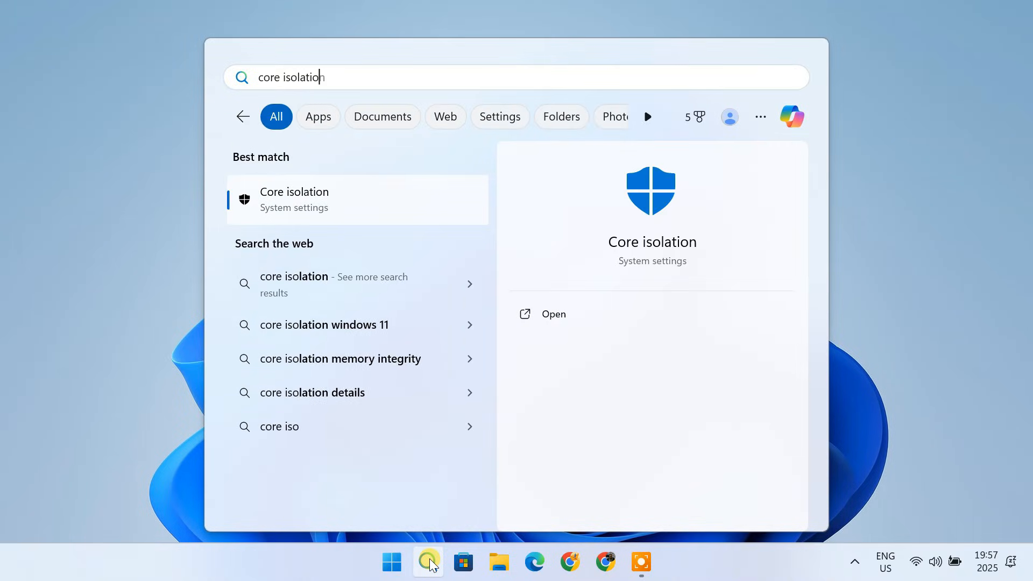
left_click(352, 203)
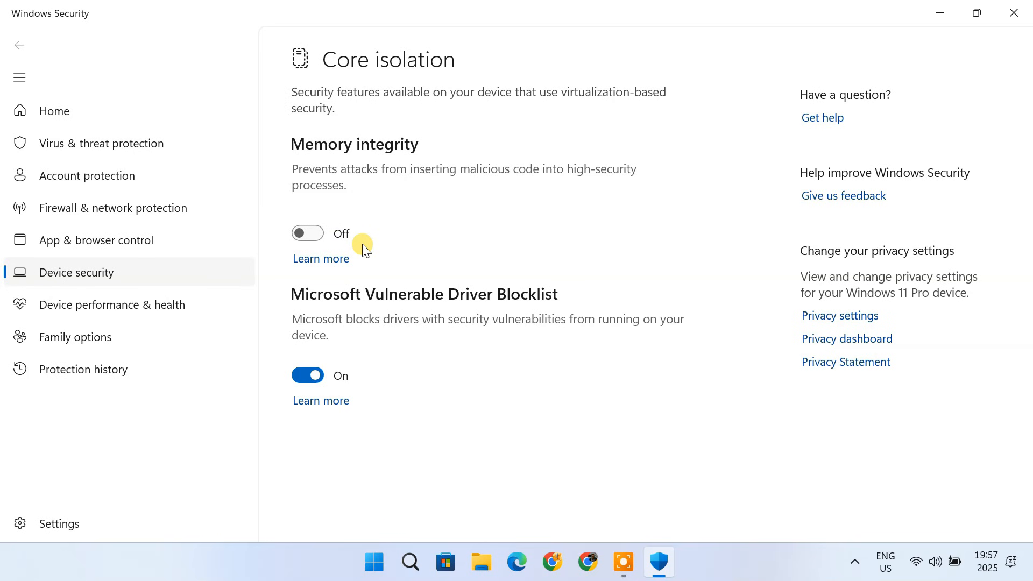
left_click(1006, 21)
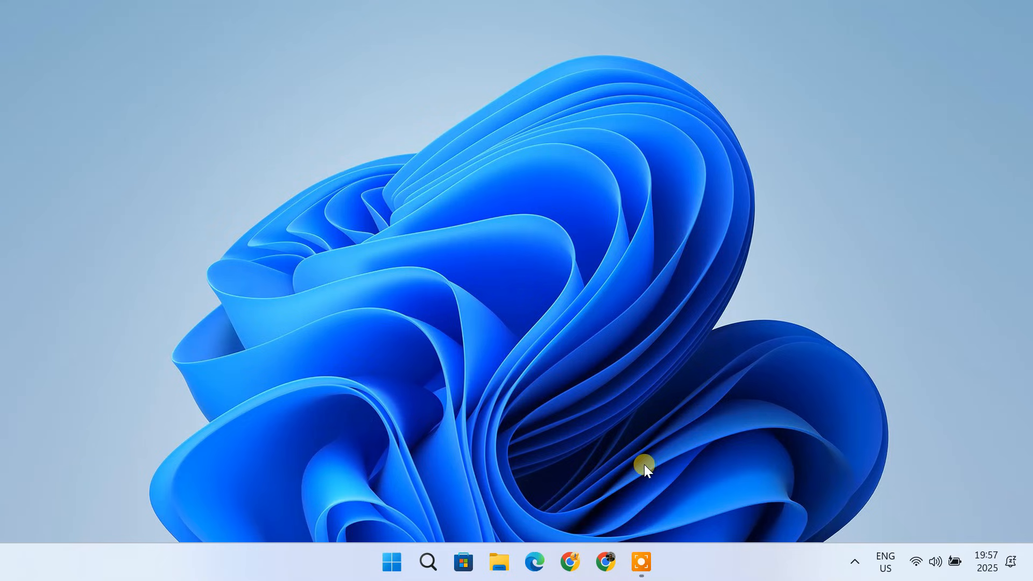
- Open Chrome and search Google for kali linux download
left_click(606, 562)
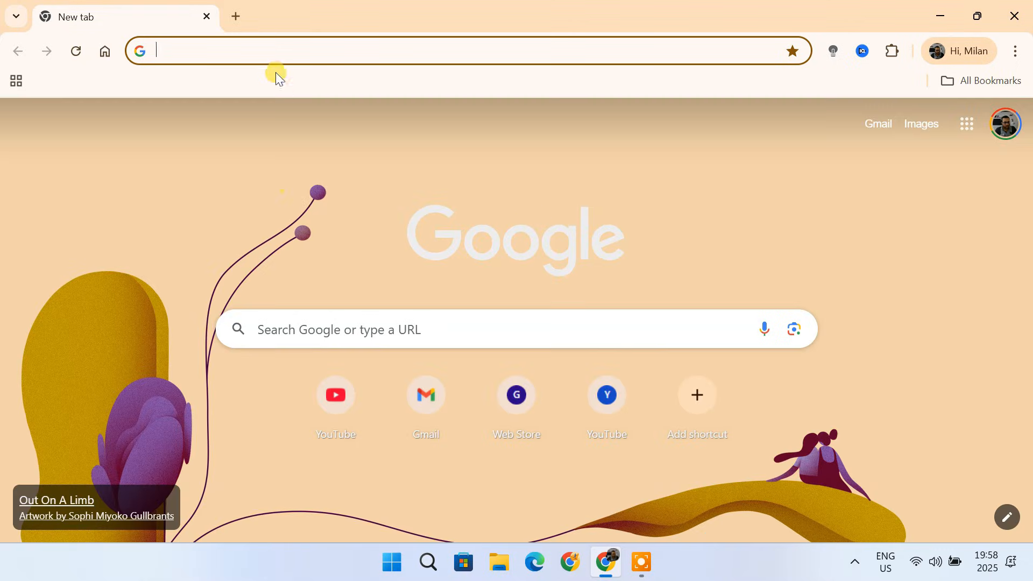
type("kal")
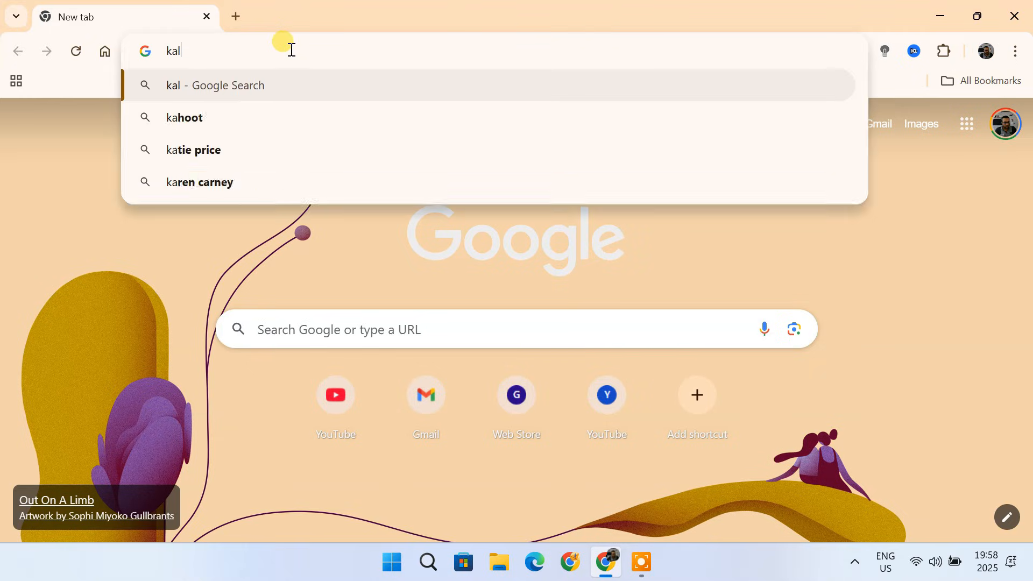
type("i linux download")
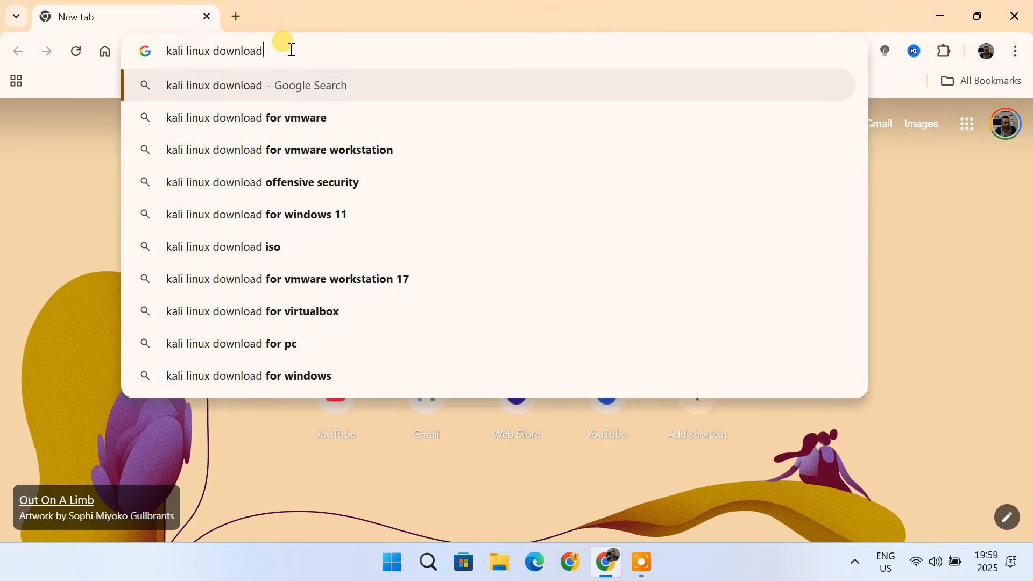
key("Return")
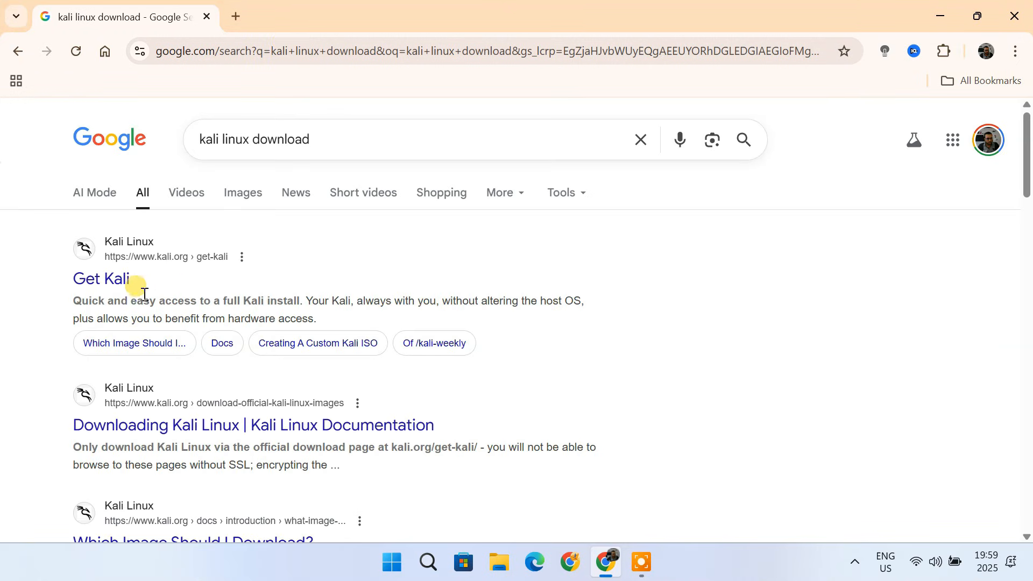
- Open the Get Kali page, go to Installer Images and download the x86_64 Installer ISO
left_click(115, 285)
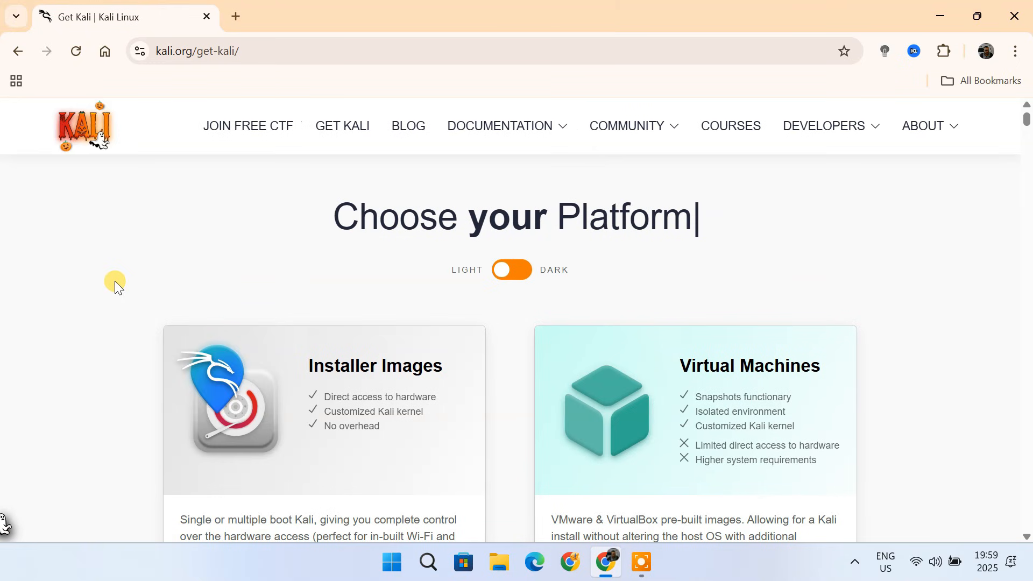
scroll(519, 344, "down", 3)
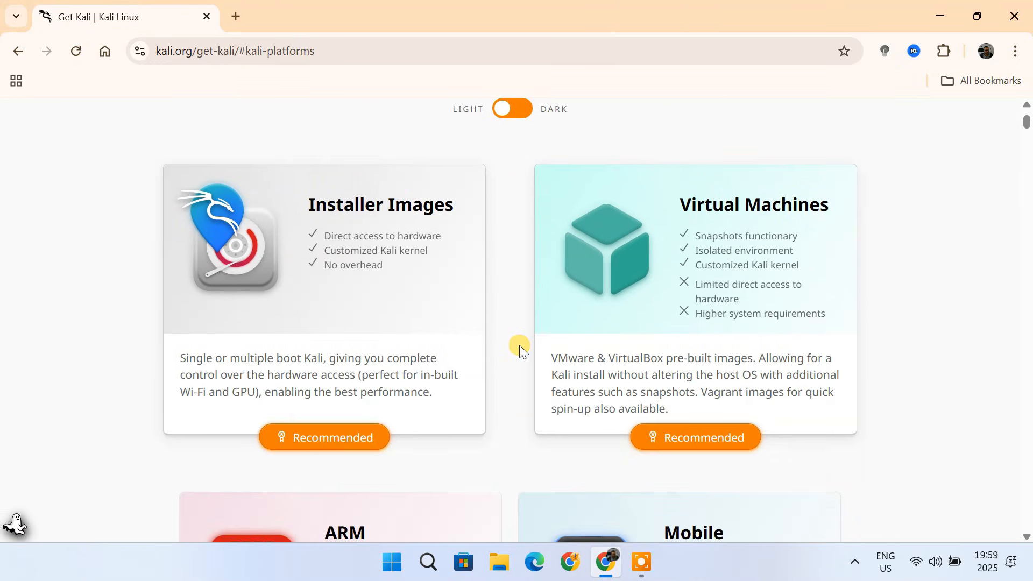
left_click(394, 218)
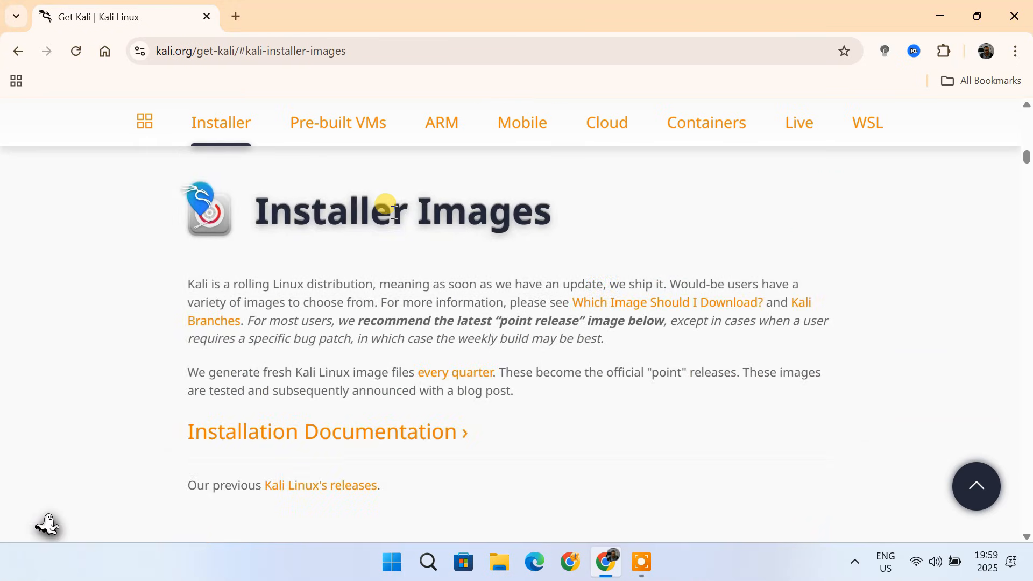
scroll(609, 357, "down", 10)
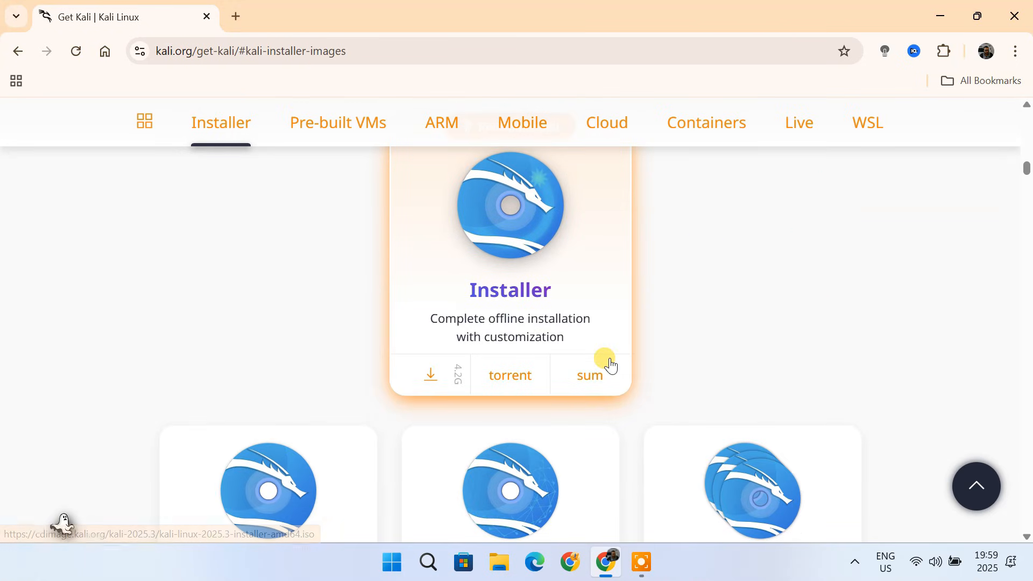
scroll(611, 366, "up", 1)
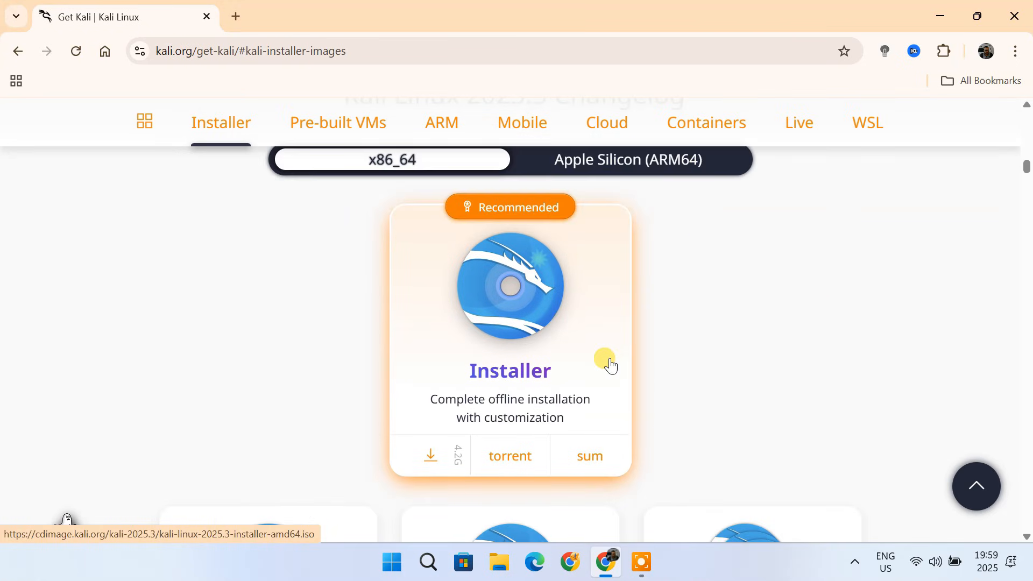
left_click(436, 462)
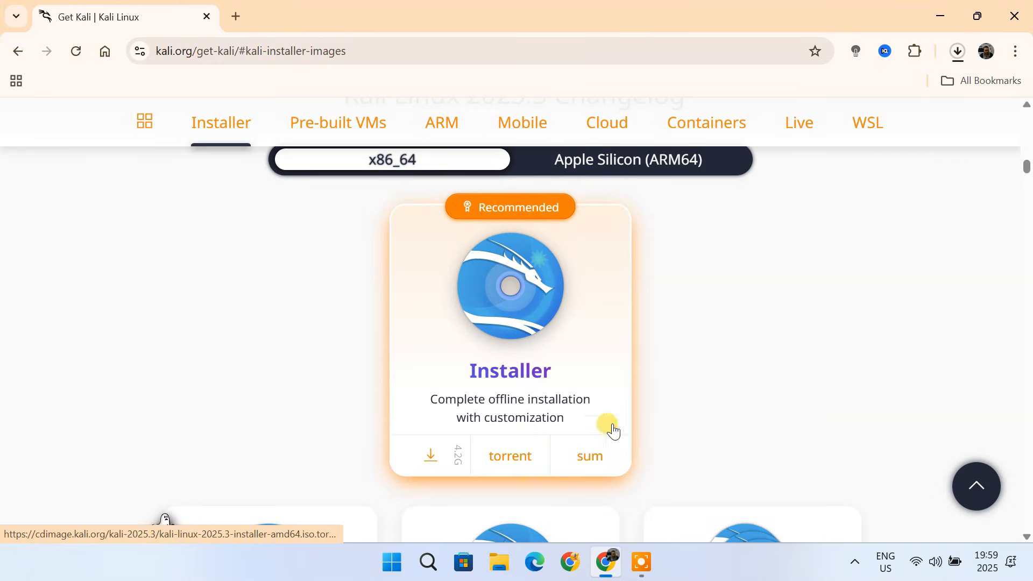
- Check the downloaded Kali installer ISO in the browser's download history and in the Downloads folder, then minimize both windows
left_click(956, 49)
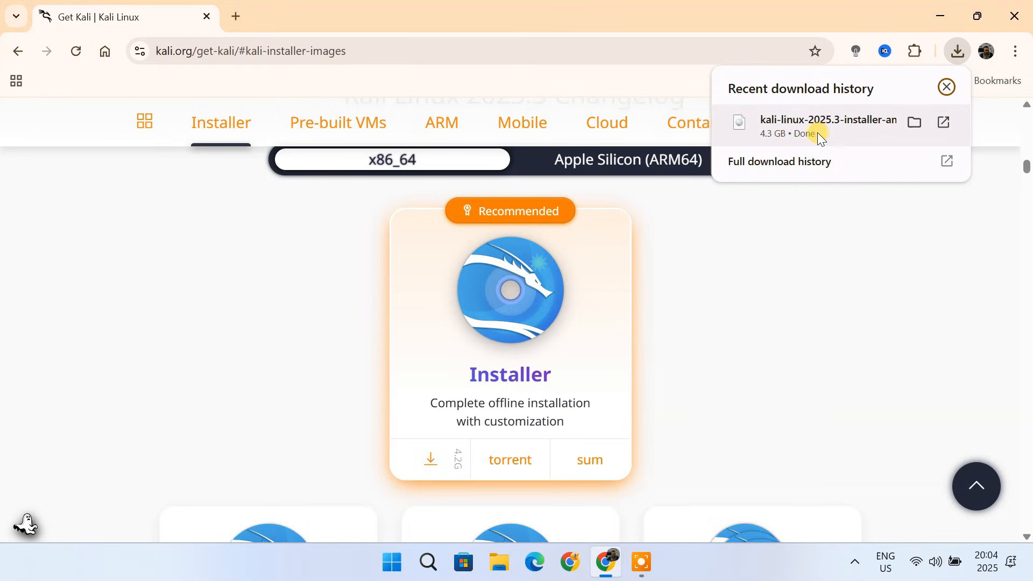
left_click(937, 16)
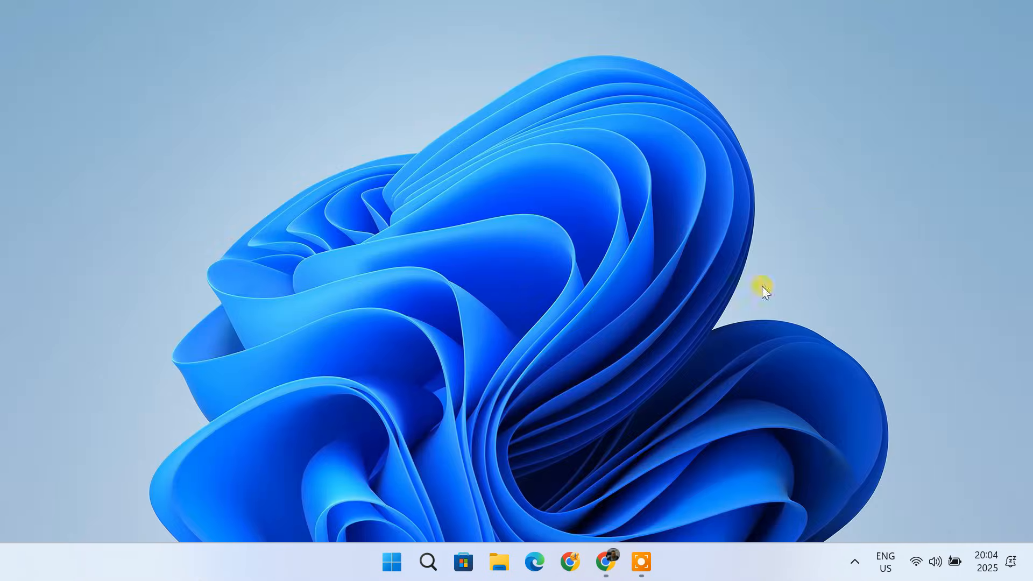
left_click(503, 560)
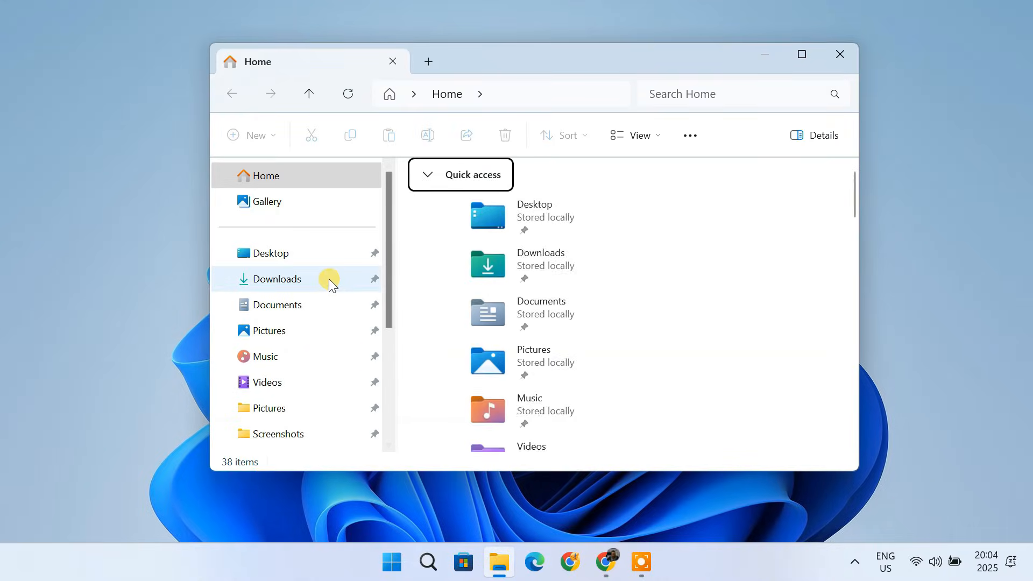
left_click(330, 279)
left_click(456, 234)
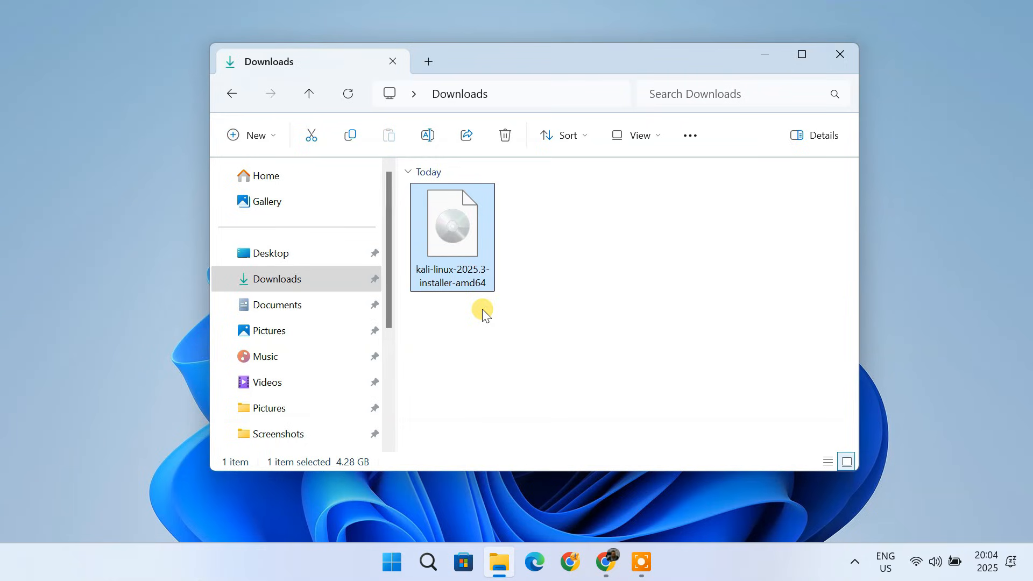
left_click(767, 60)
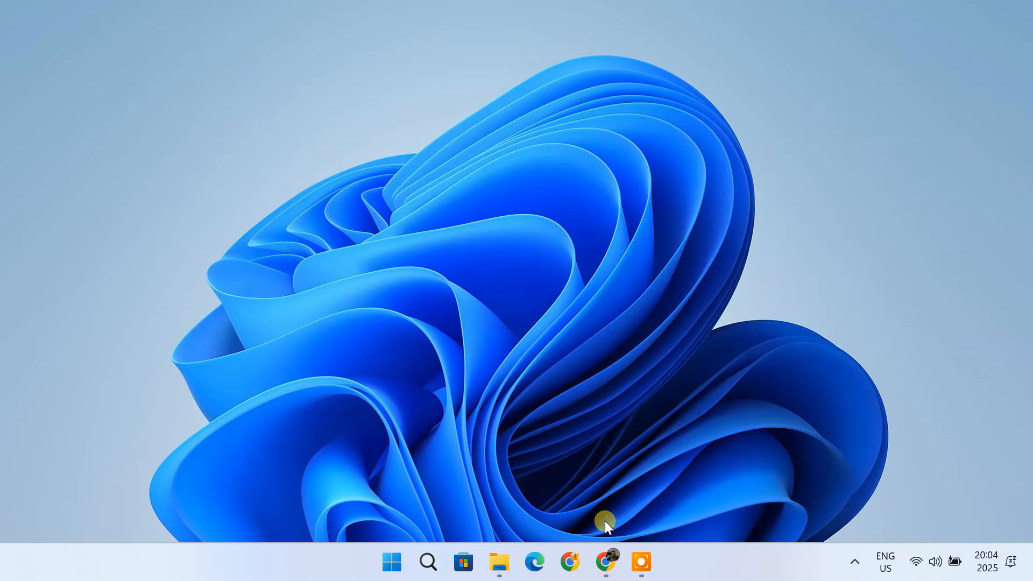
- Open a new browser tab and search Google for vmware workstation pro download
left_click(607, 562)
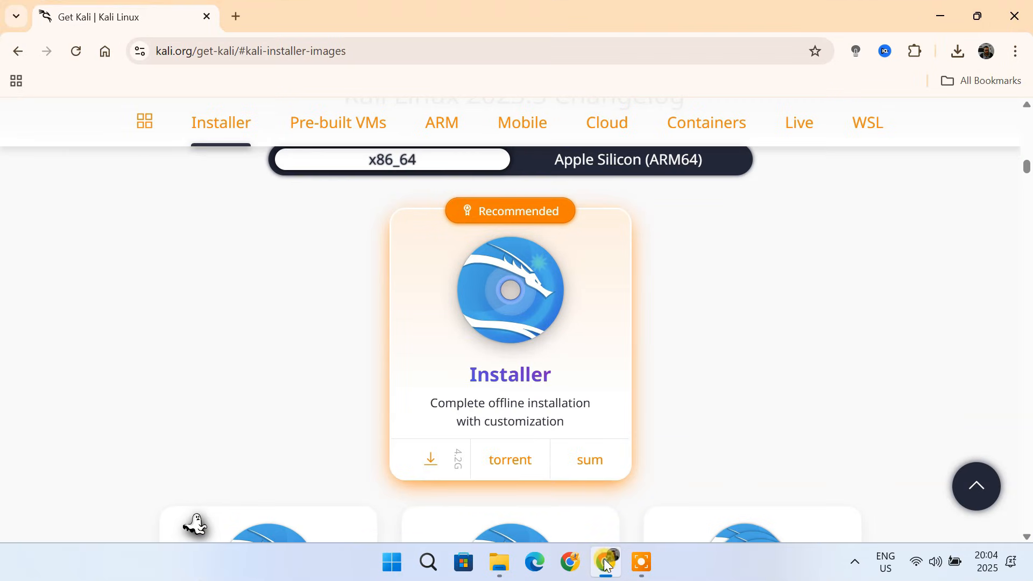
left_click(237, 25)
left_click(209, 17)
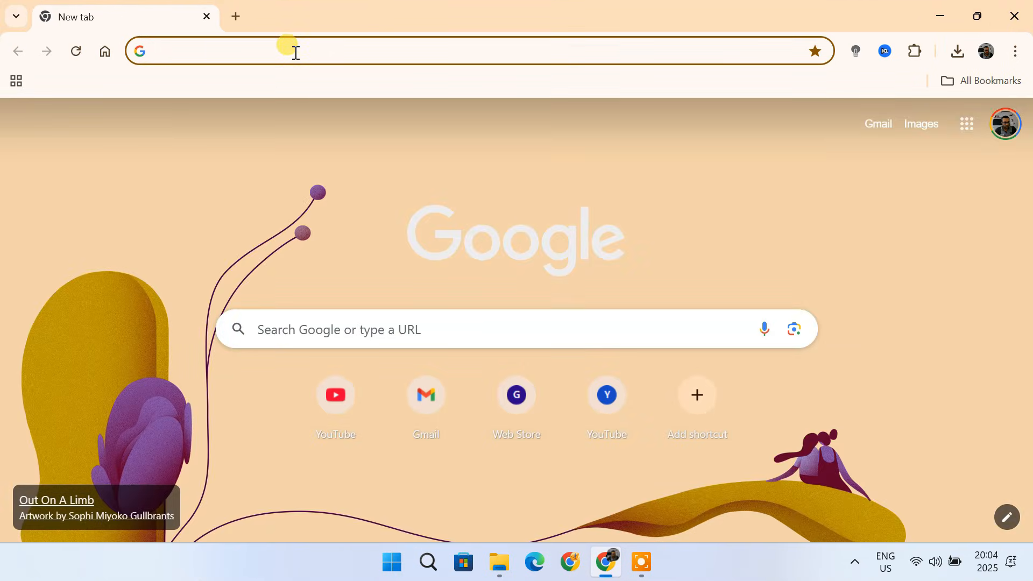
type("vmware workstation pro d")
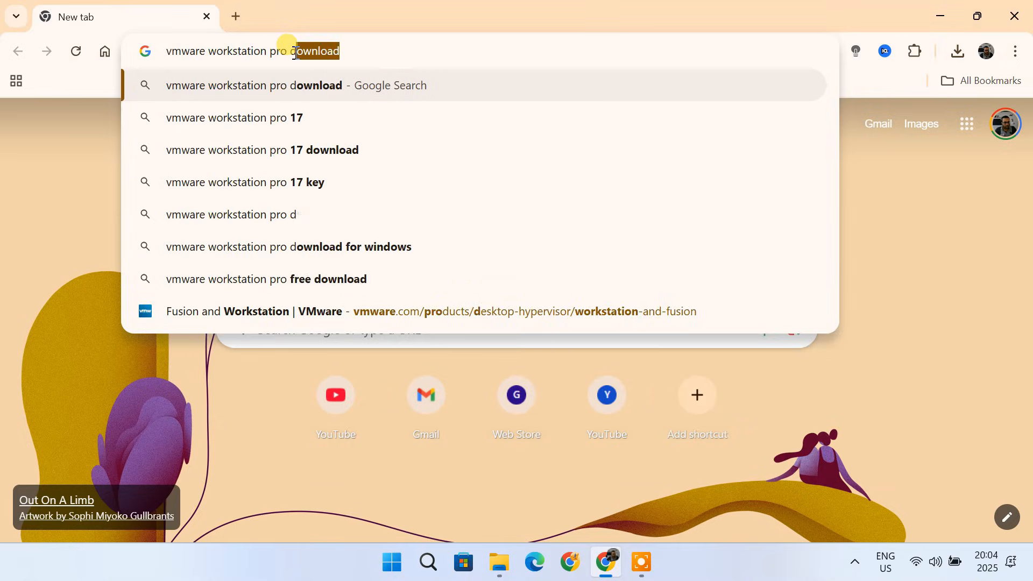
type("ownload")
key("Return")
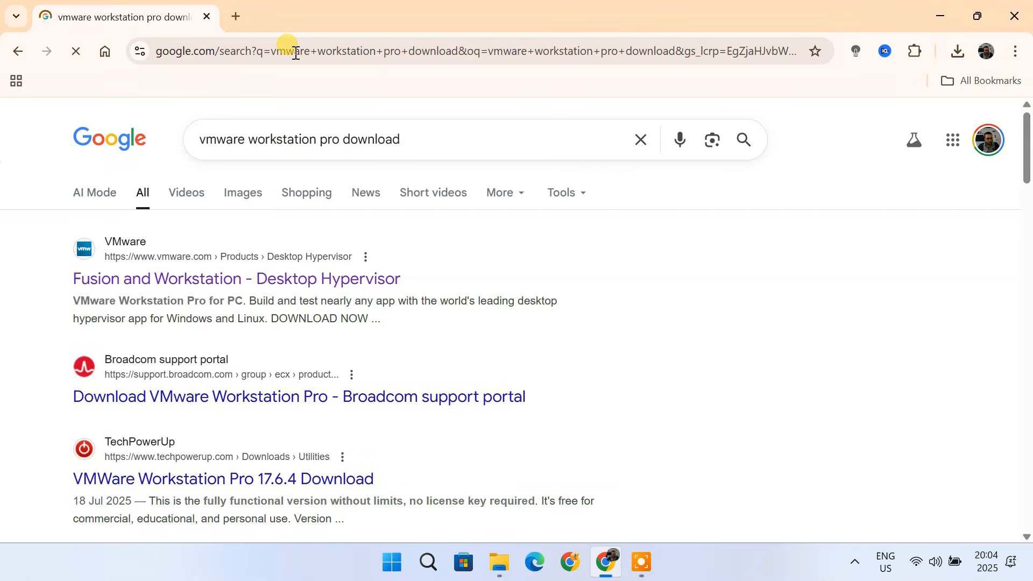
- Open the VMware Fusion and Workstation page and follow Download Now to the Broadcom sign-in page
left_click(224, 277)
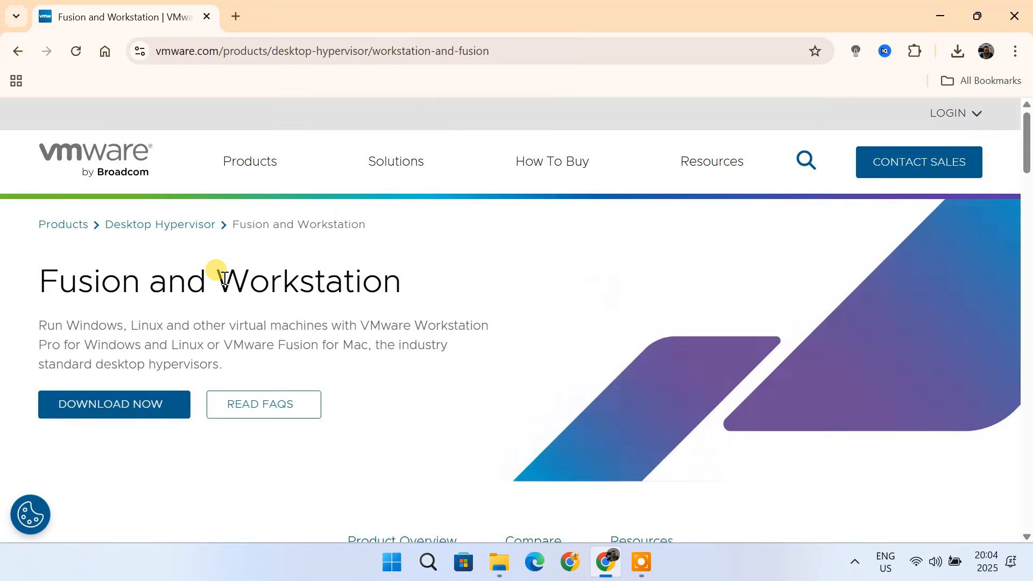
left_click(122, 416)
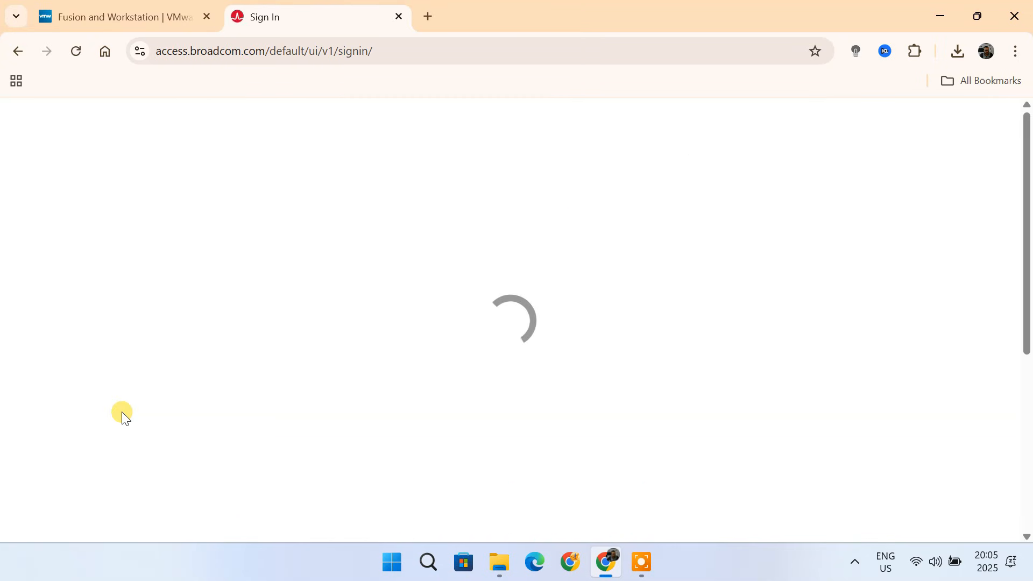
scroll(692, 418, "down", 3)
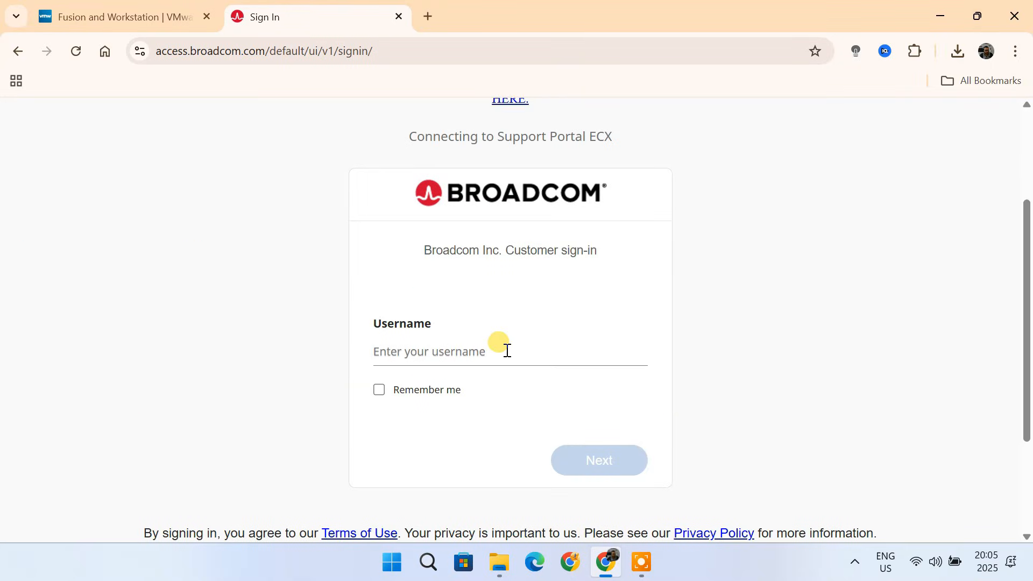
scroll(791, 314, "up", 3)
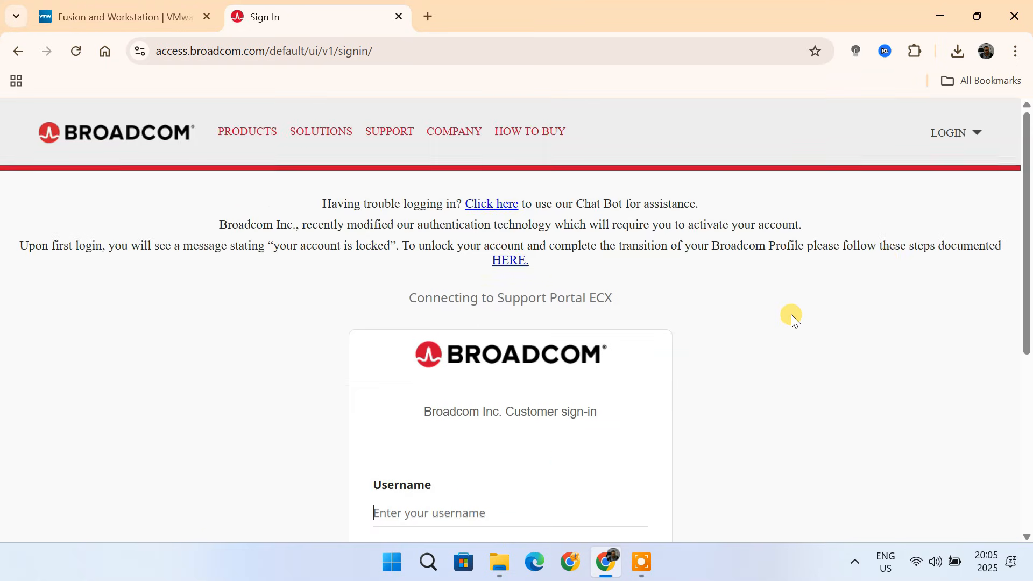
left_click(955, 141)
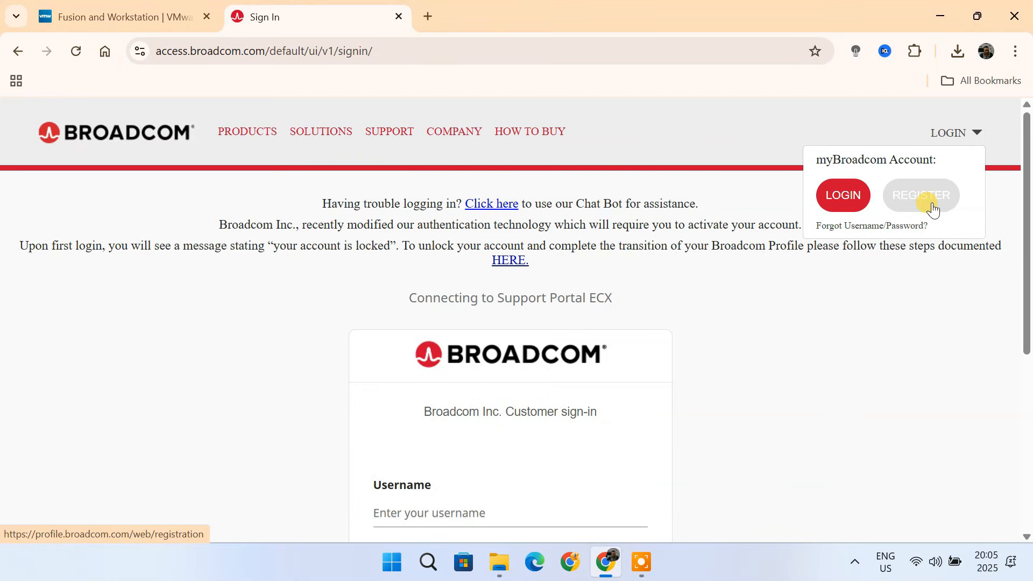
- Sign in to the Broadcom portal with the account e-mail address and password
scroll(735, 390, "down", 1)
left_click(516, 428)
scroll(517, 424, "down", 1)
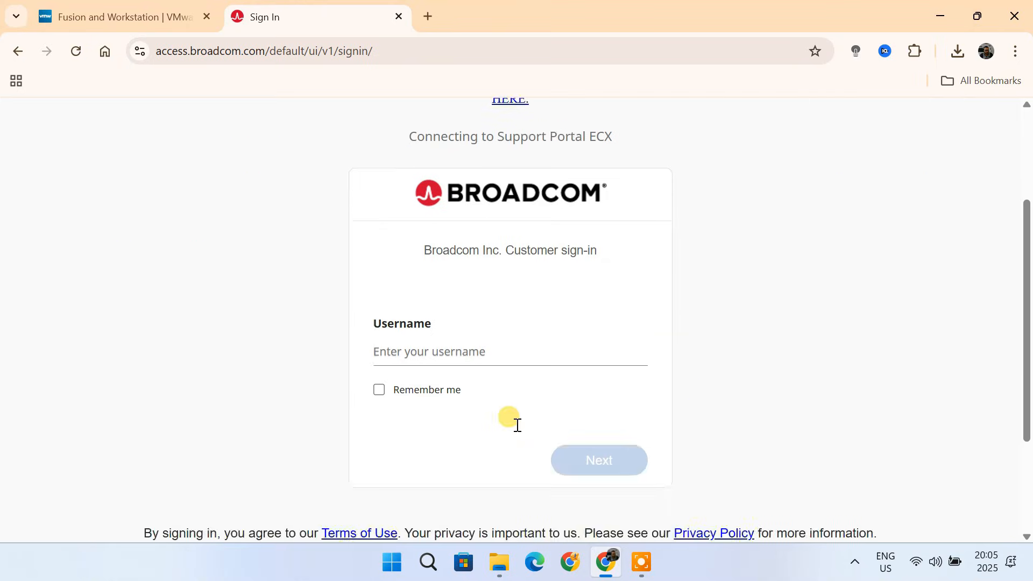
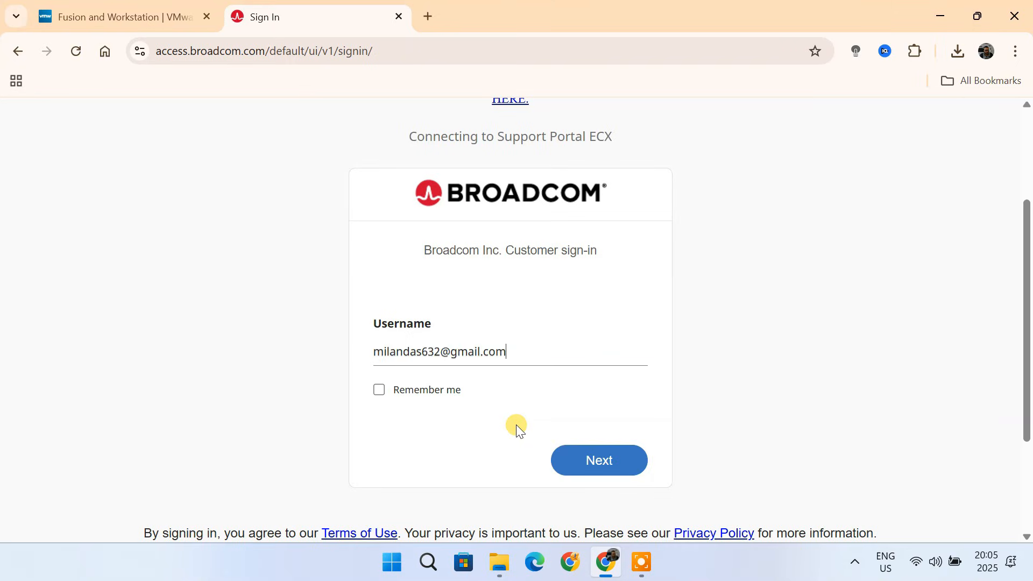
key("Return")
type("••••••••••••")
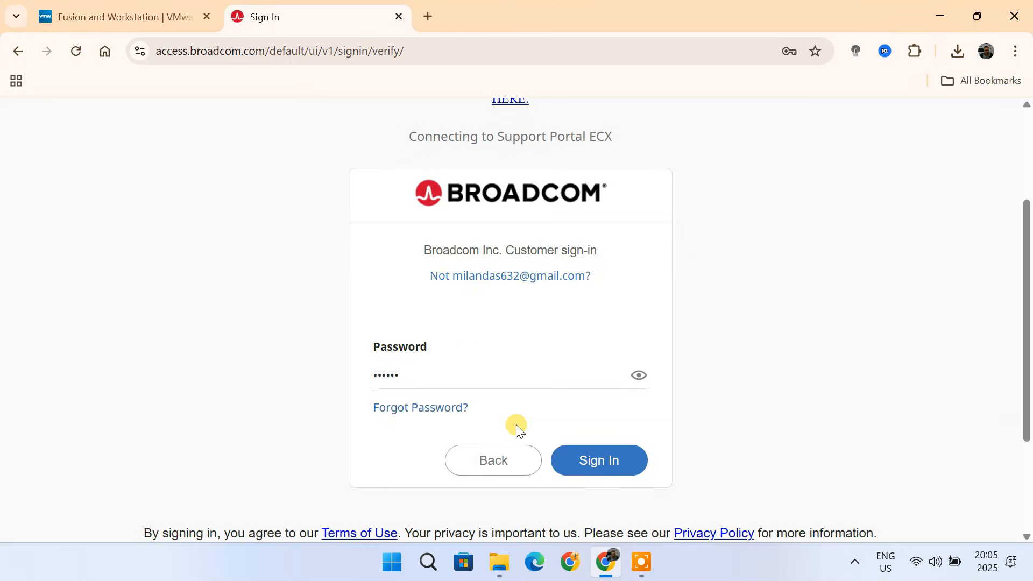
key("Return")
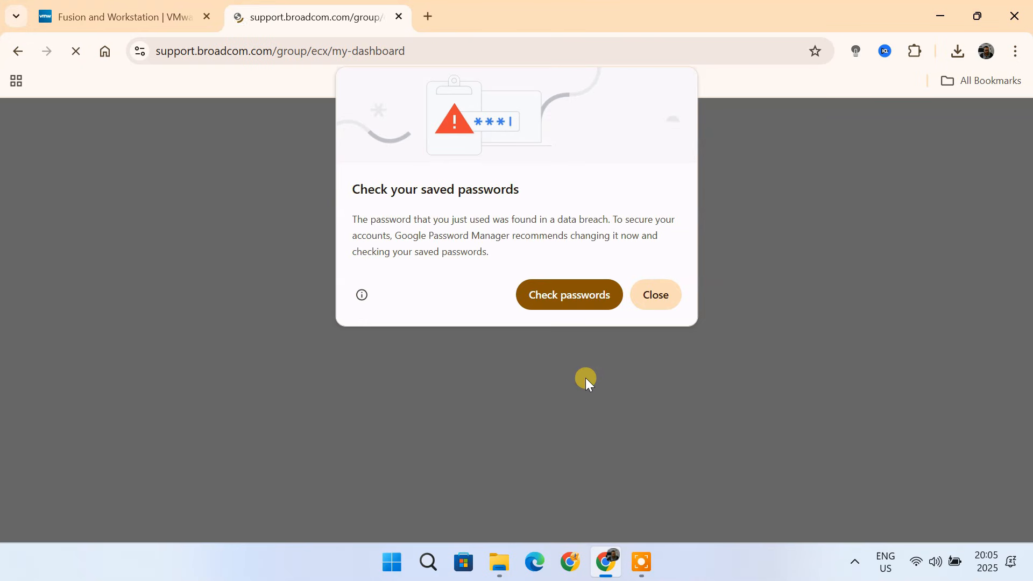
- Open My Downloads and go to the free software downloads list
left_click(657, 295)
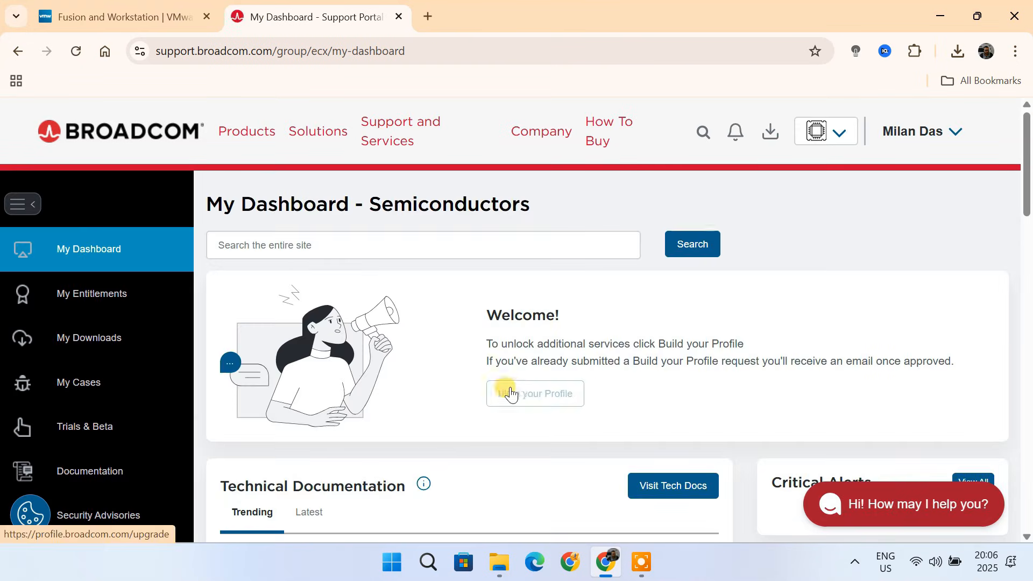
left_click(123, 344)
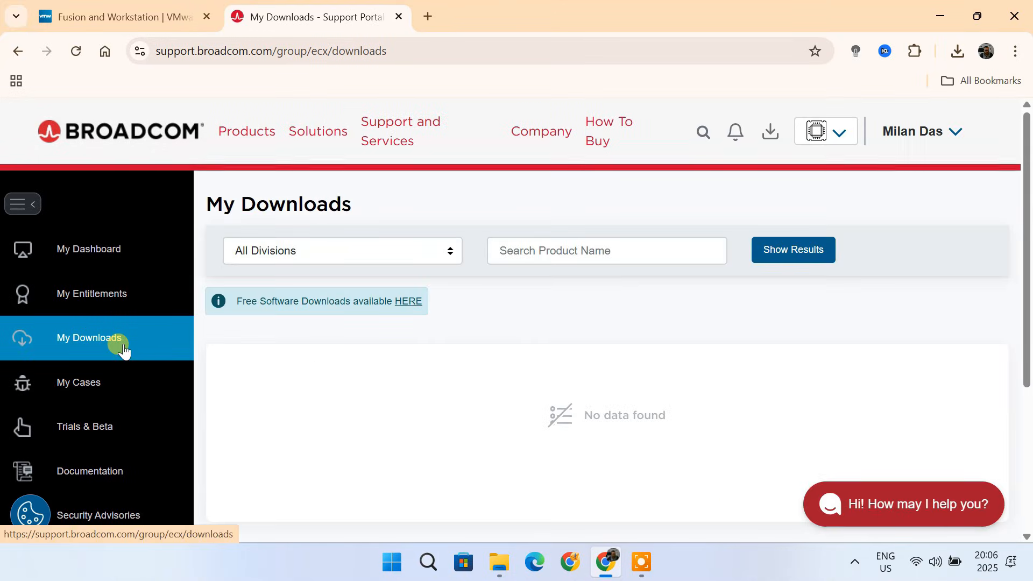
left_click(409, 302)
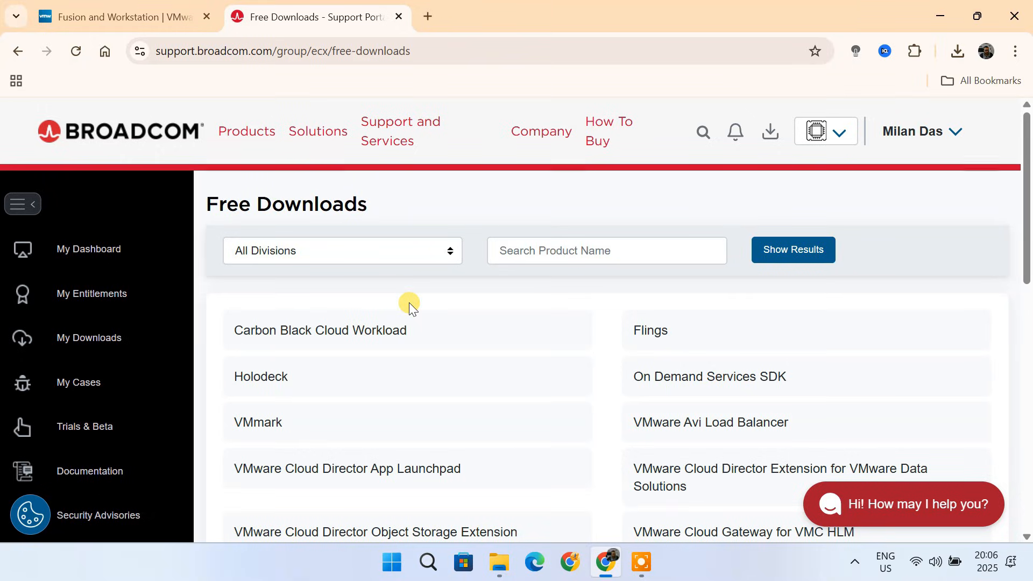
- Search free downloads for workstation pro and open the VMware Workstation Pro 25H2 for Windows release
left_click(607, 253)
type("work")
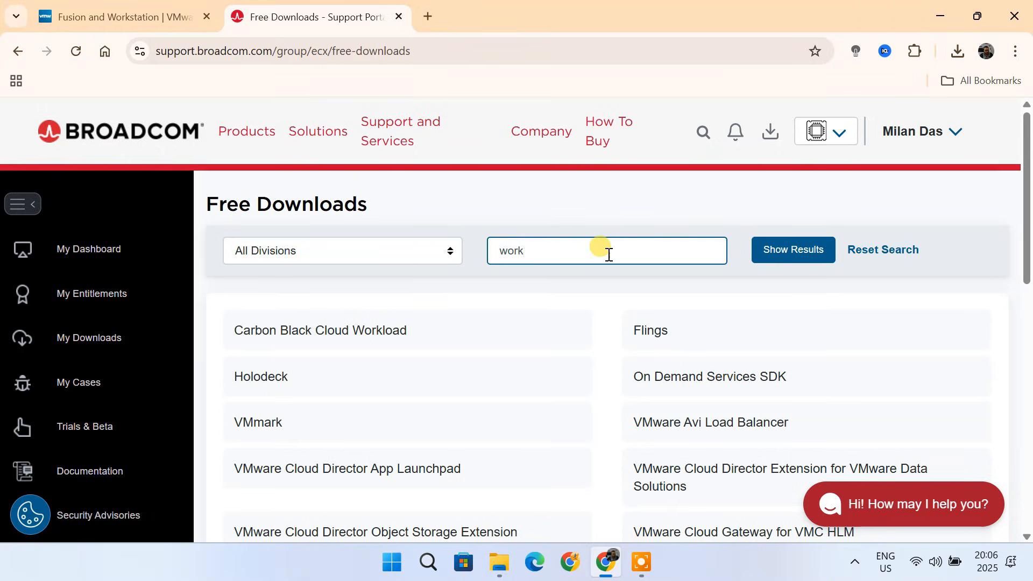
type("station pro")
key("Return")
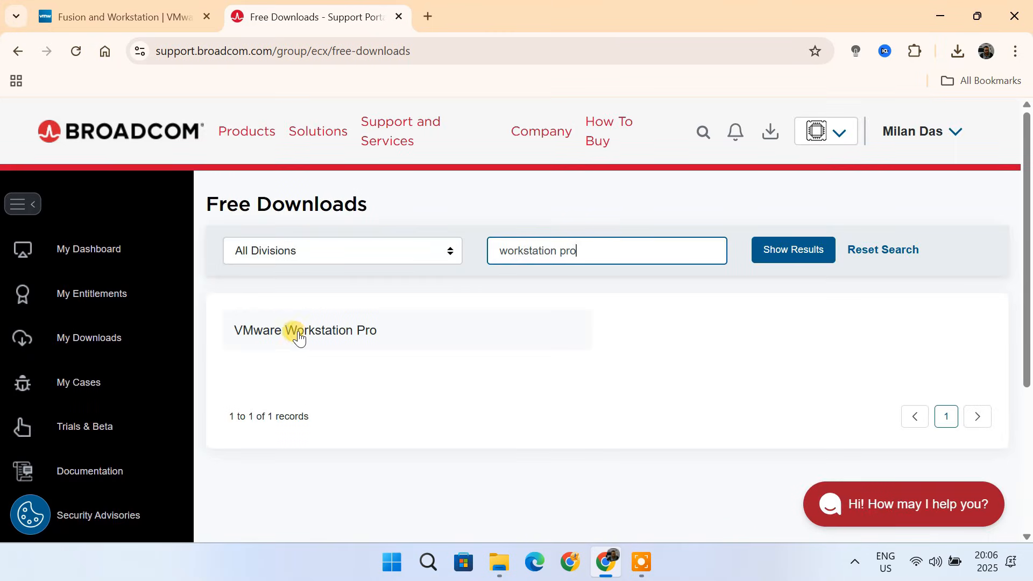
left_click(300, 332)
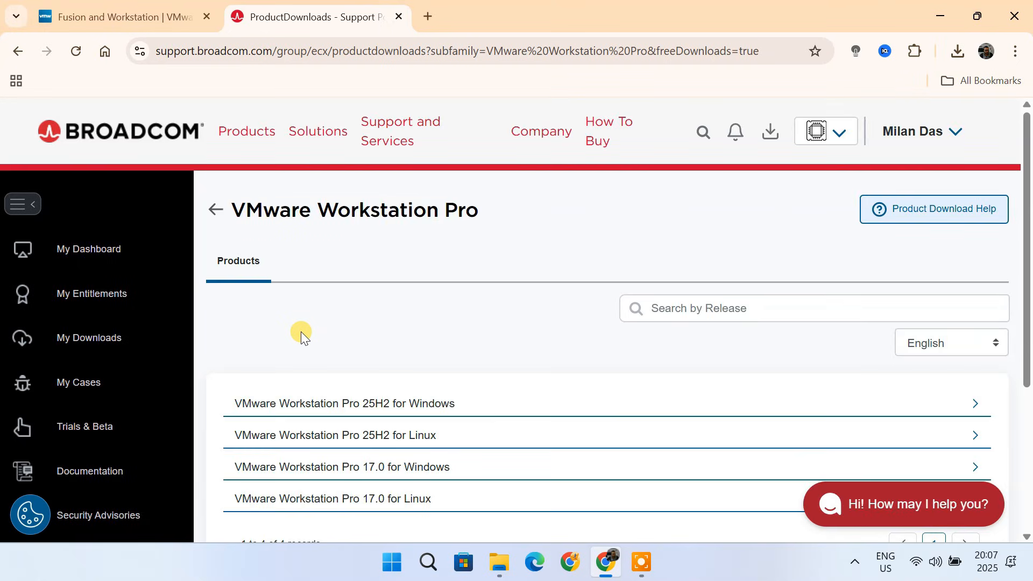
left_click(384, 414)
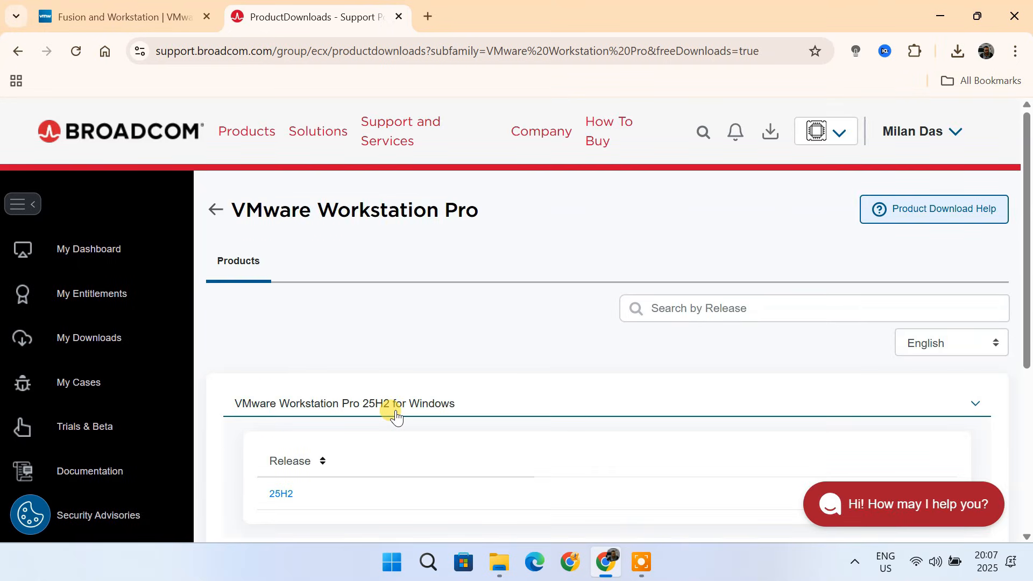
left_click(282, 495)
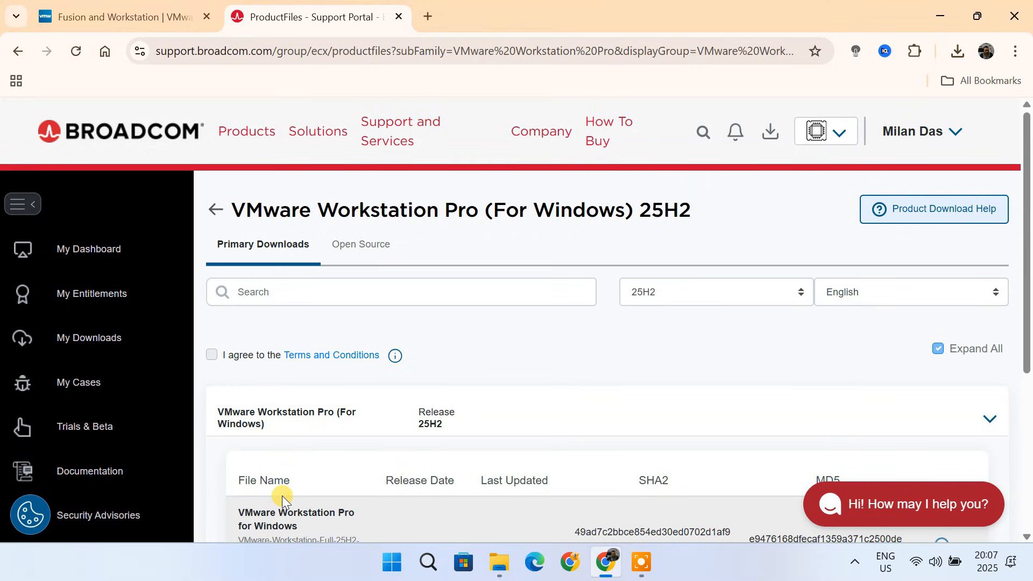
- View the Terms and Conditions, agree to them, and start downloading the Workstation Pro for Windows file
left_click(338, 356)
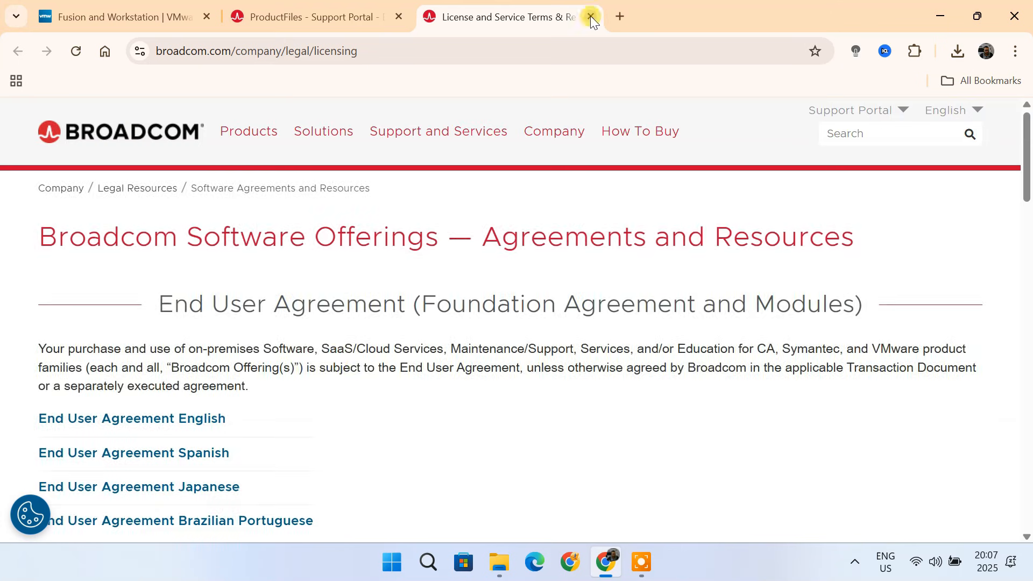
left_click(591, 19)
left_click(211, 357)
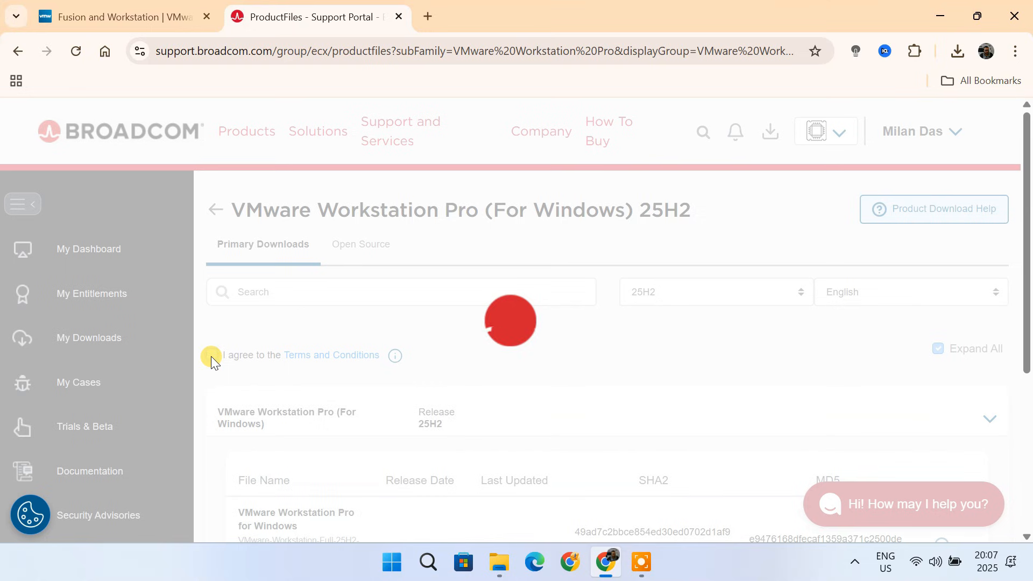
scroll(683, 412, "down", 3)
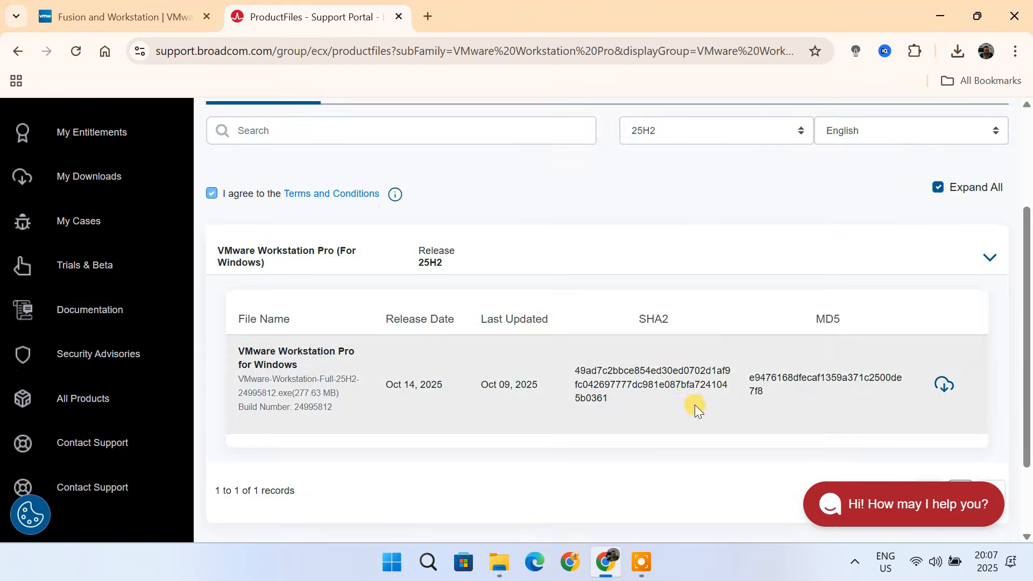
left_click(944, 386)
- Fill in the trade compliance form with the street address, city, state and postal code, then submit it
left_click(692, 362)
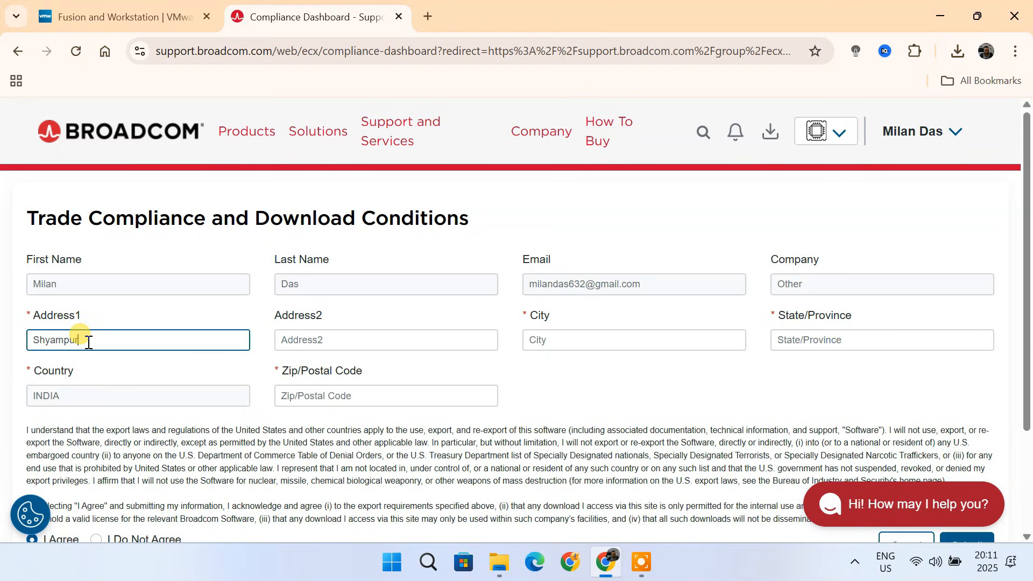
left_click(572, 341)
type("Howrah")
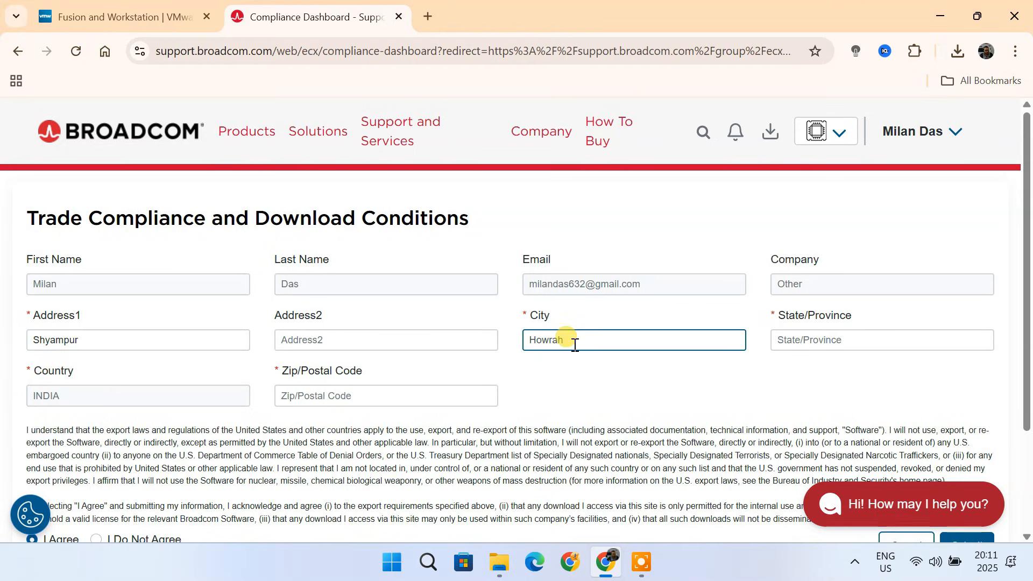
left_click(865, 335)
type("West Bengal")
left_click(386, 397)
type("711319")
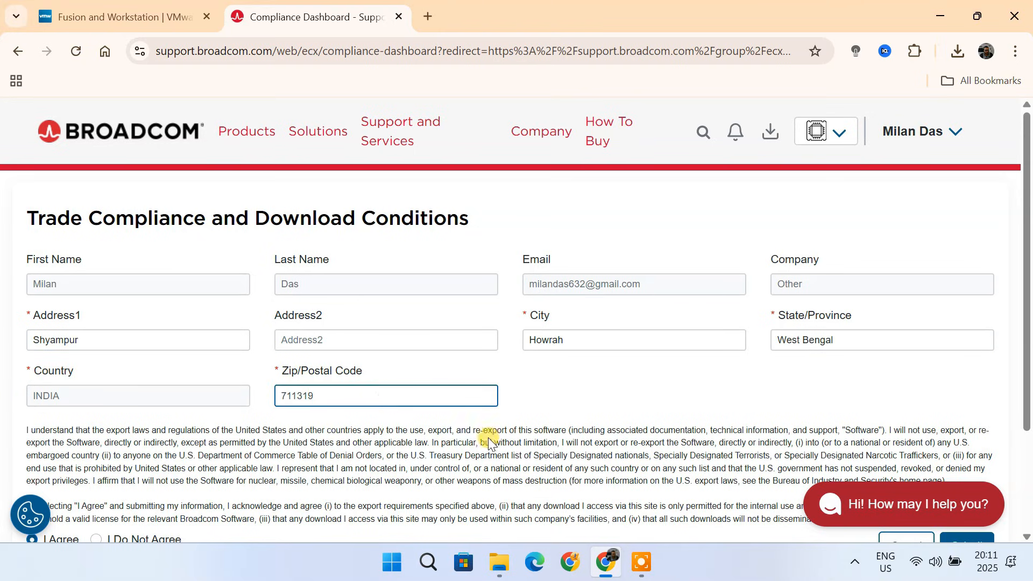
scroll(617, 454, "down", 2)
left_click(964, 412)
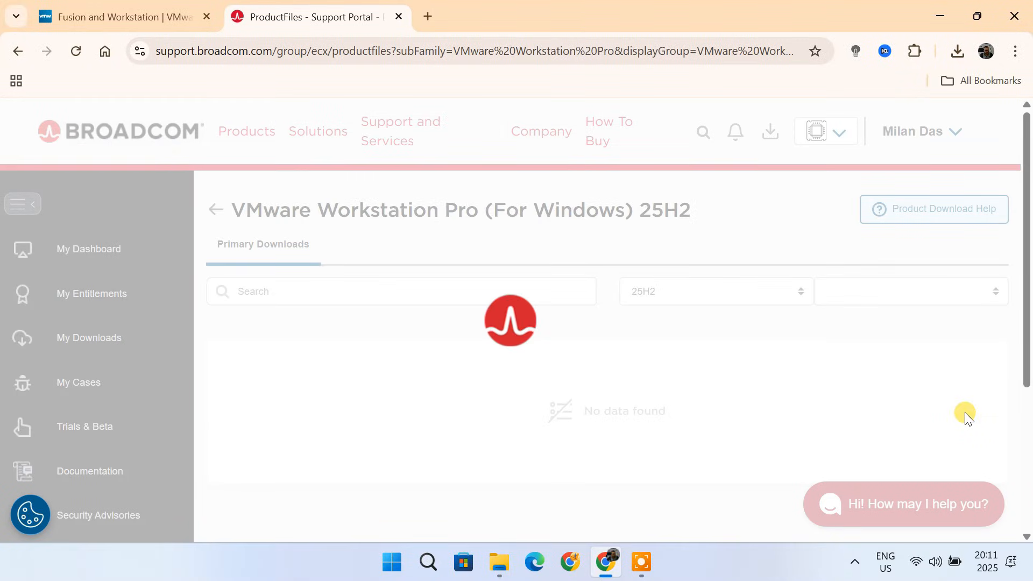
- Download the VMware Workstation Pro 25H2 for Windows installer file
scroll(965, 413, "down", 2)
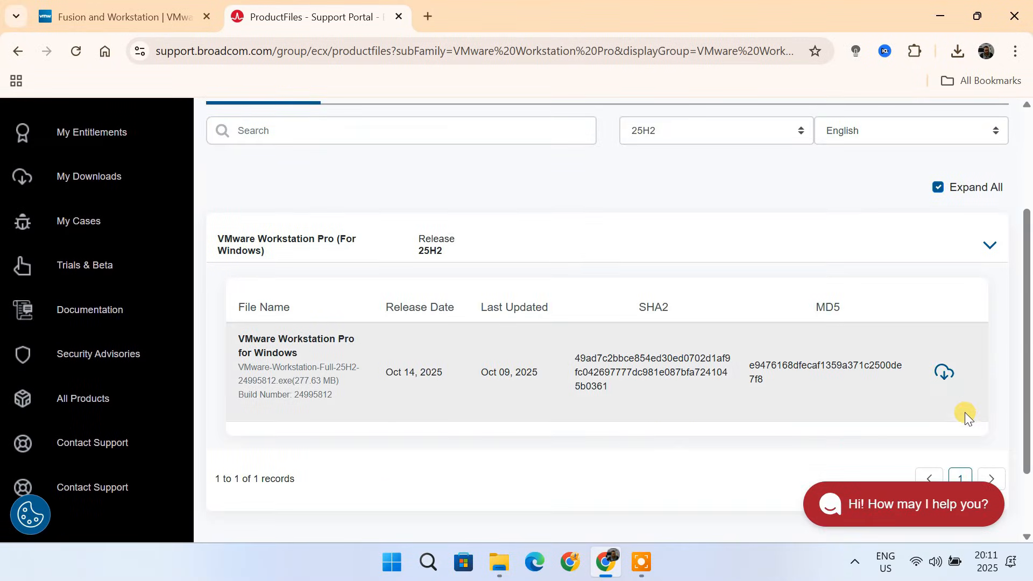
left_click(945, 371)
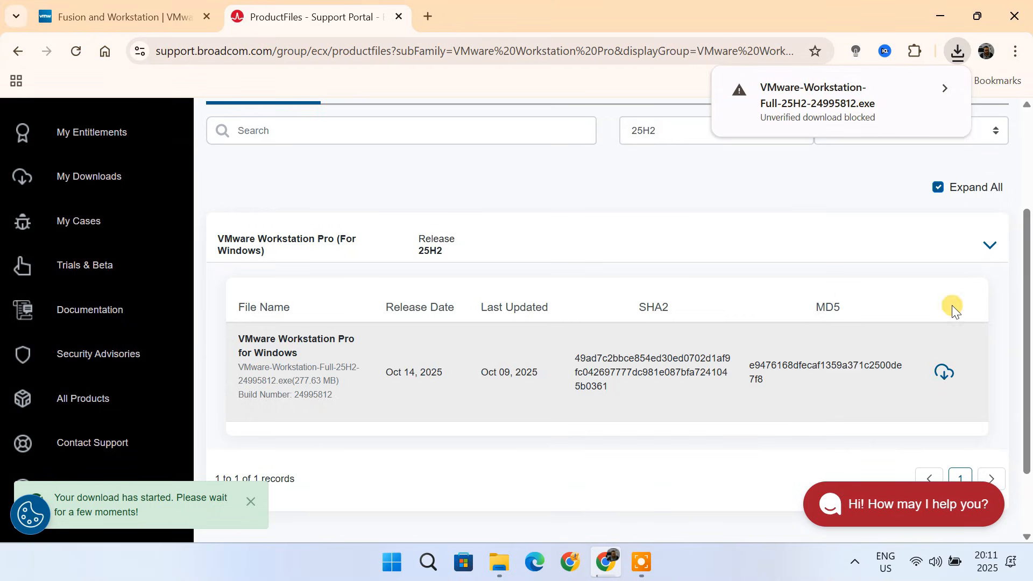
- Keep the blocked VMware Workstation installer download as an unverified file and check the recent download history
left_click(945, 88)
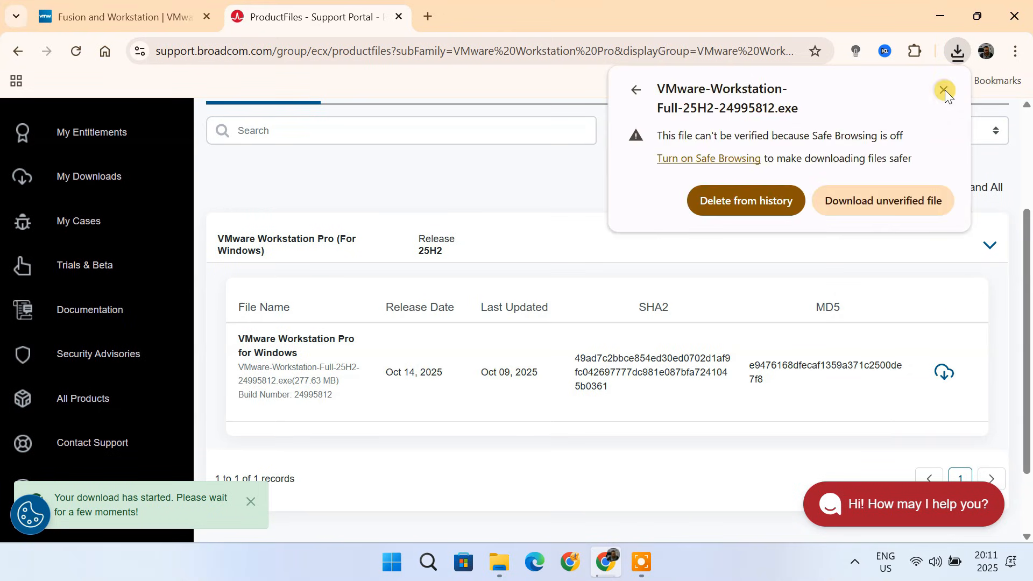
left_click(905, 205)
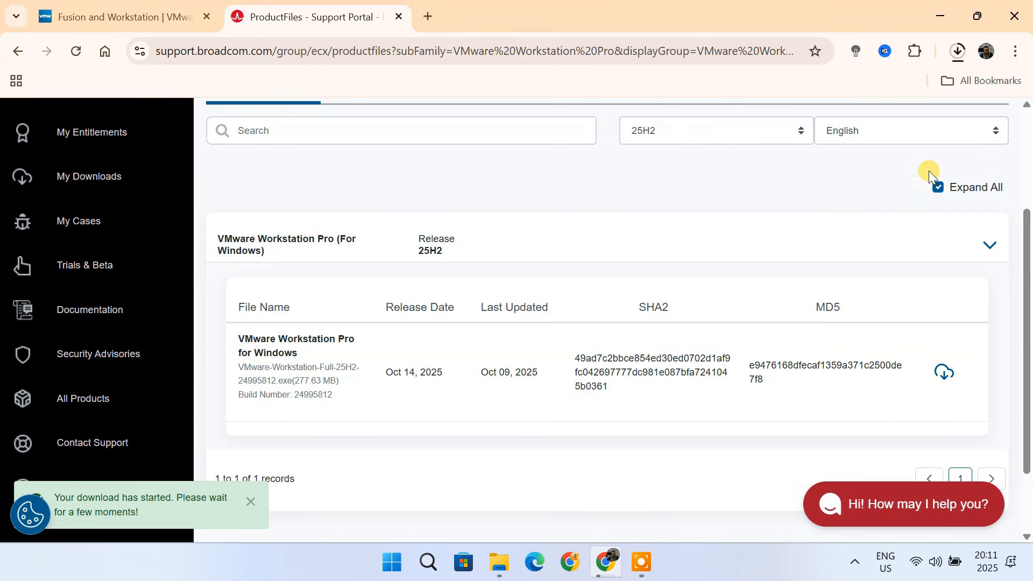
left_click(956, 55)
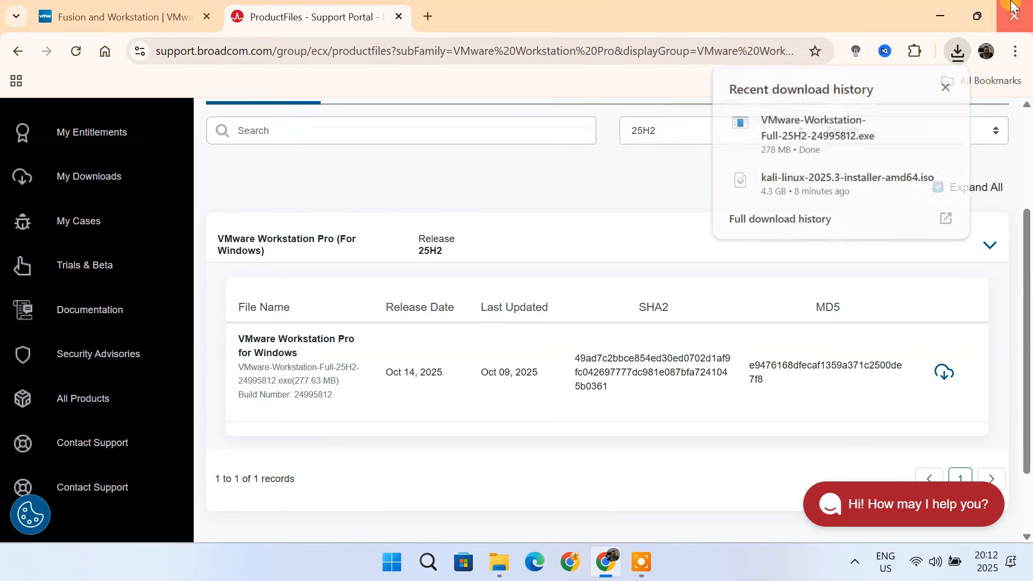
- Close the browser and launch the VMware Workstation installer from the Downloads folder, approving it to run
left_click(1006, 19)
left_click(500, 561)
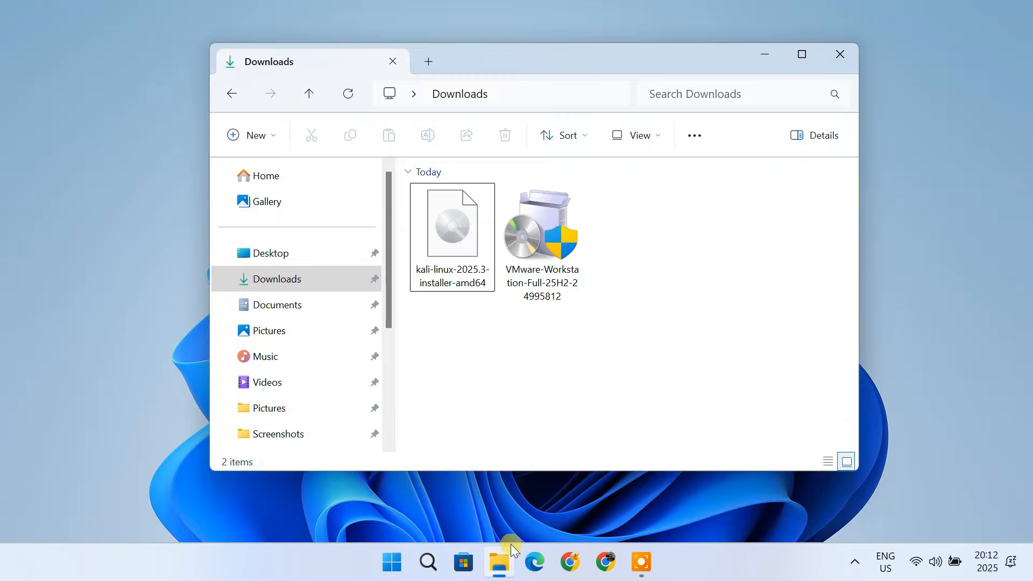
left_click(556, 249)
double_click(542, 271)
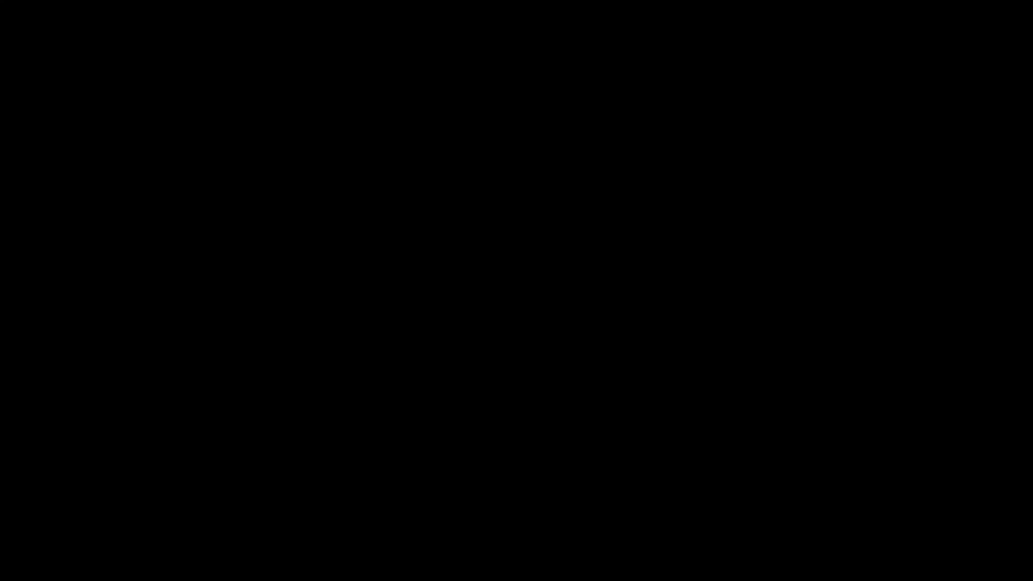
left_click(462, 418)
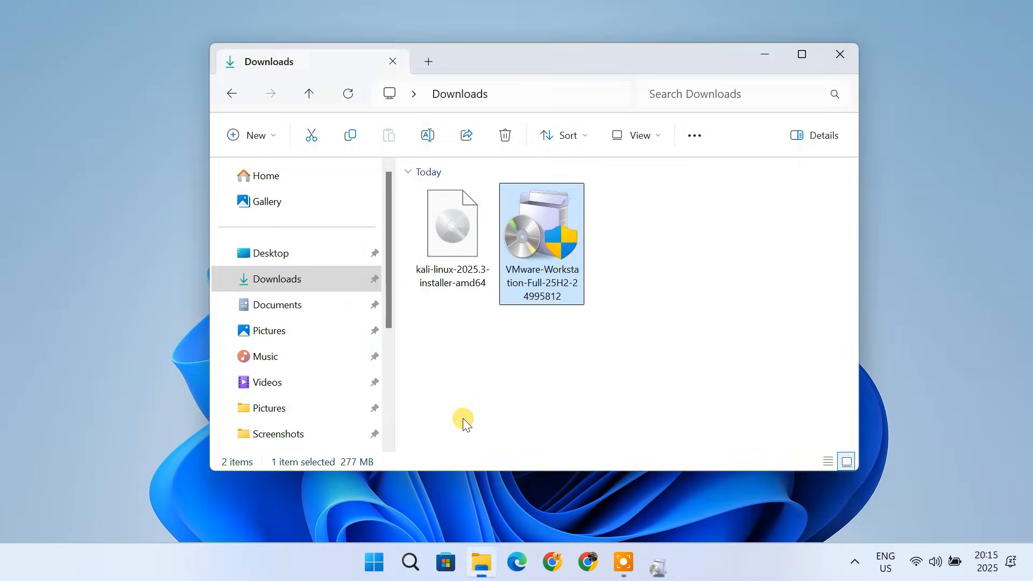
left_click(665, 566)
left_click(767, 57)
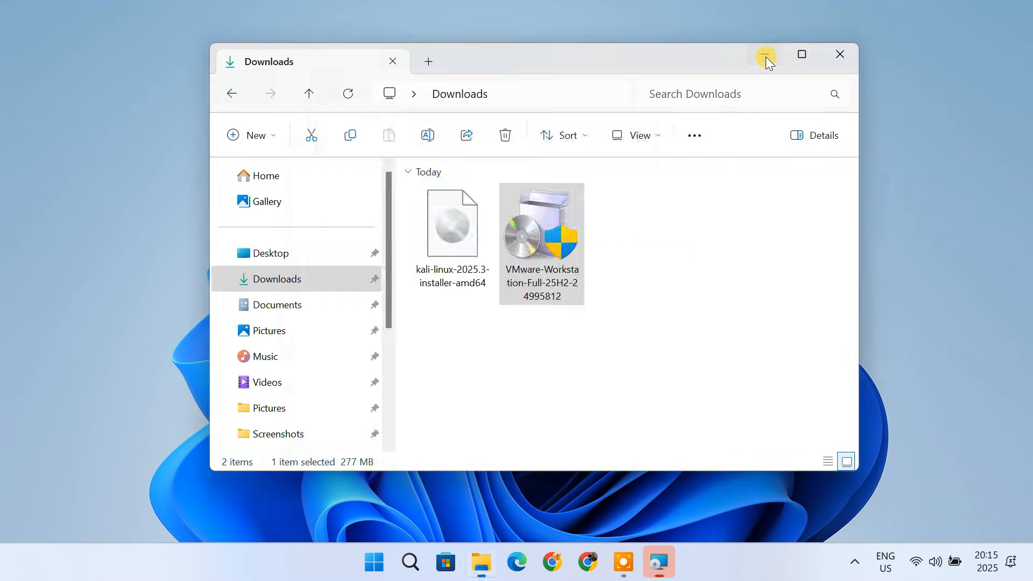
- Accept the license agreement in the setup wizard and keep the default installation folder
left_click(601, 405)
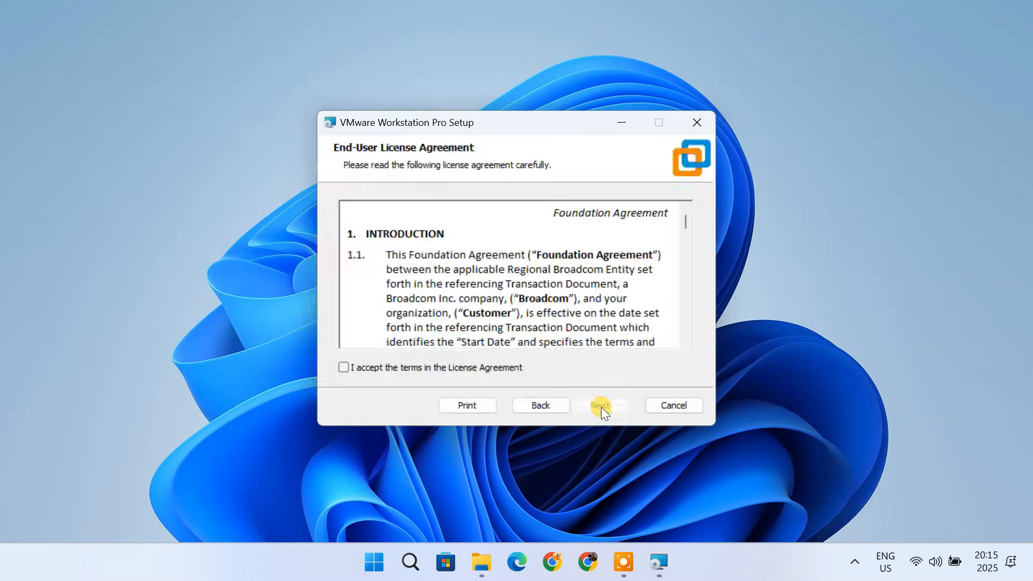
left_click(343, 367)
left_click(603, 406)
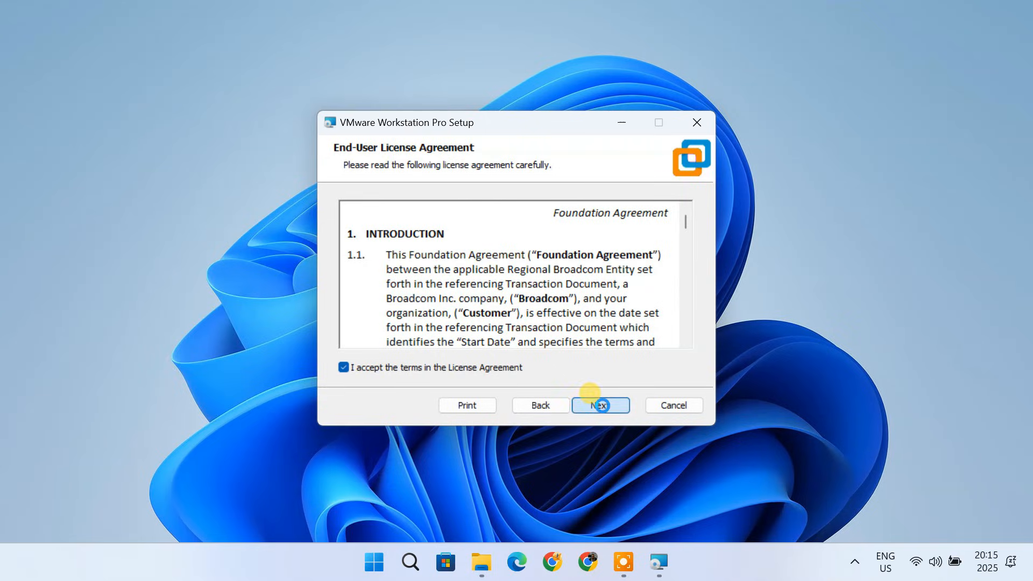
left_click(602, 405)
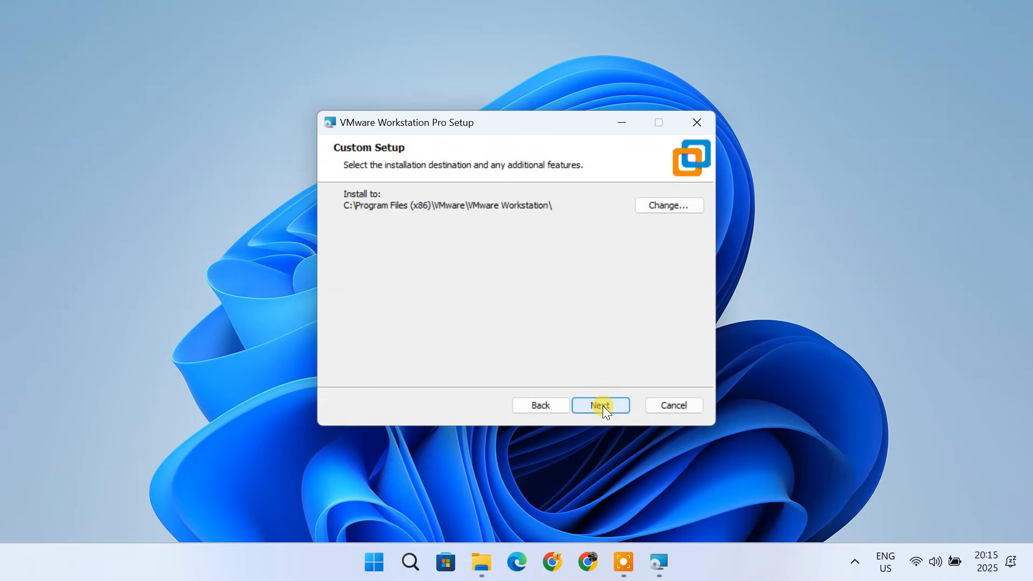
left_click(602, 406)
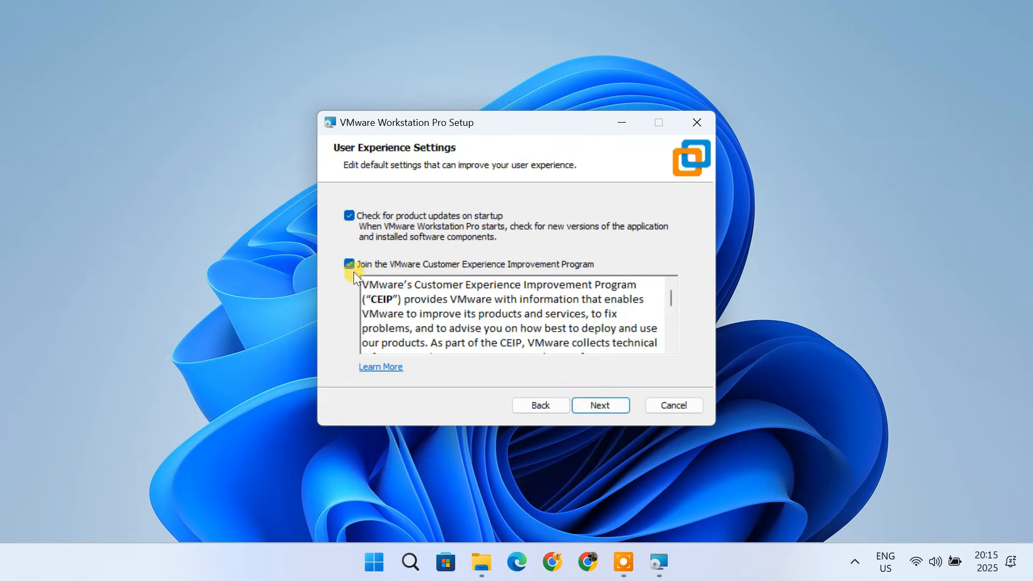
- Keep the default user experience settings, install VMware Workstation Pro, and close the completed setup wizard
left_click(586, 405)
left_click(586, 405)
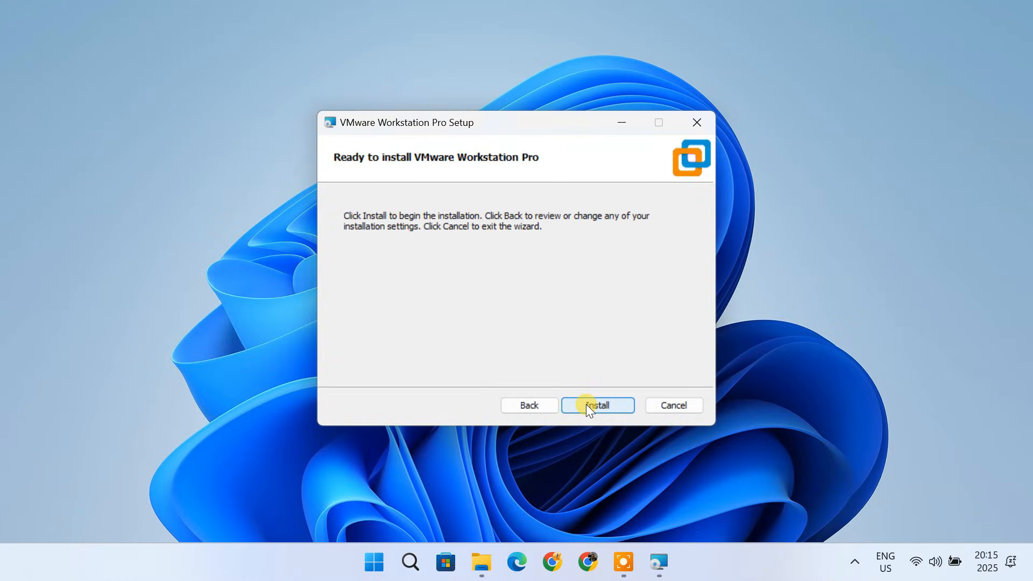
left_click(586, 405)
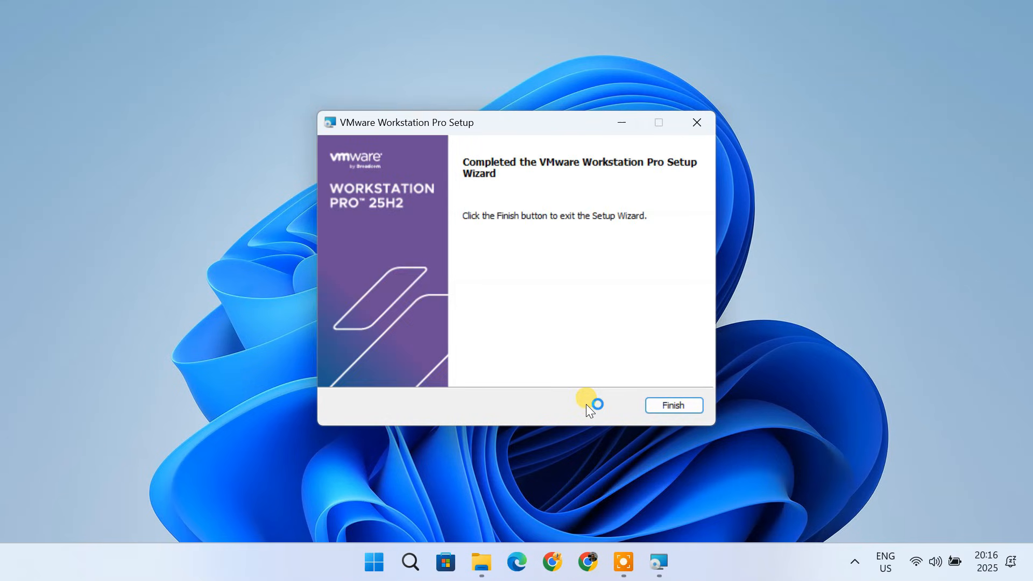
left_click(674, 411)
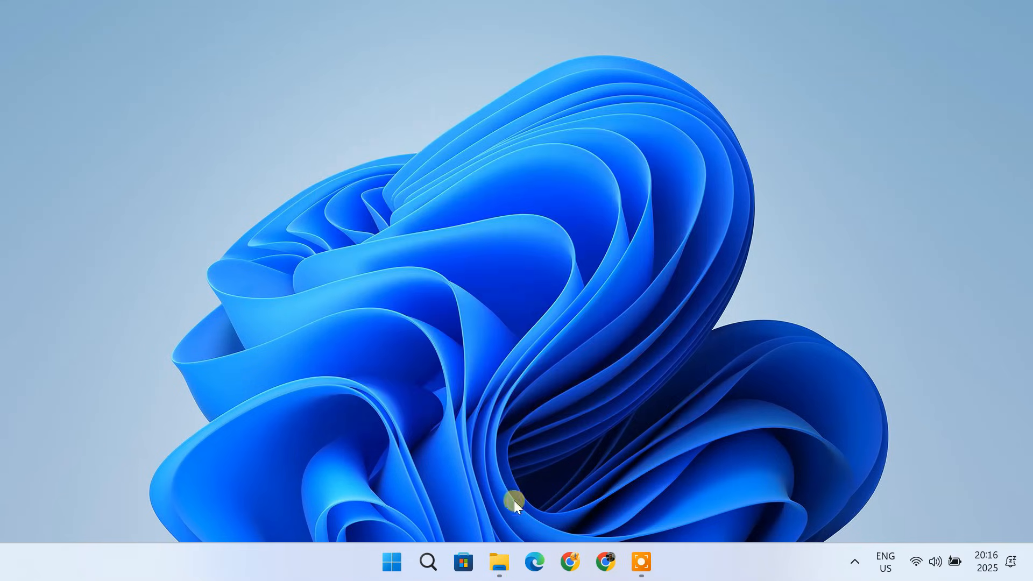
- Search the Start menu for vmware and open VMware Workstation Pro
left_click(428, 562)
type("vmwar")
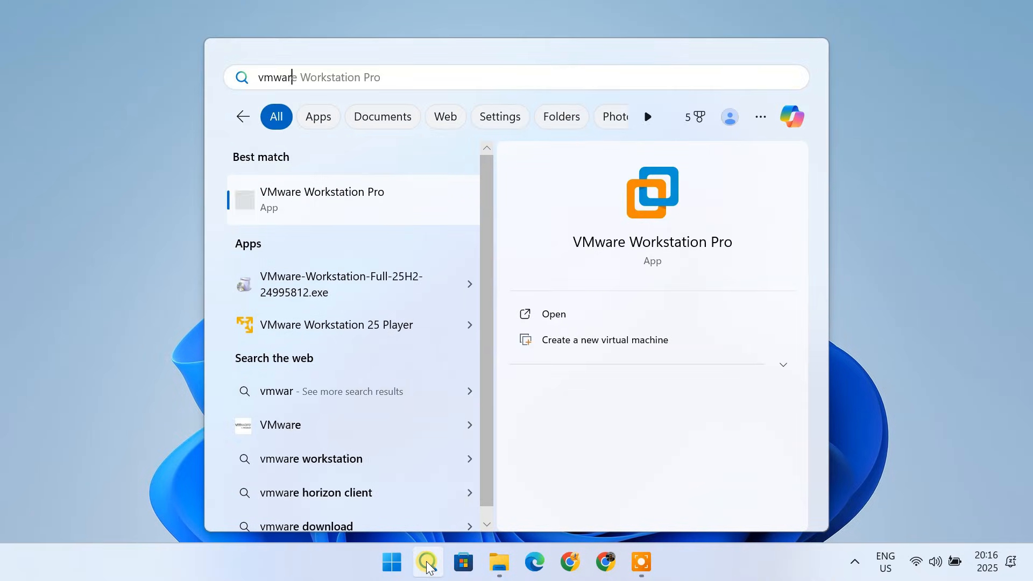
type("e")
left_click(384, 203)
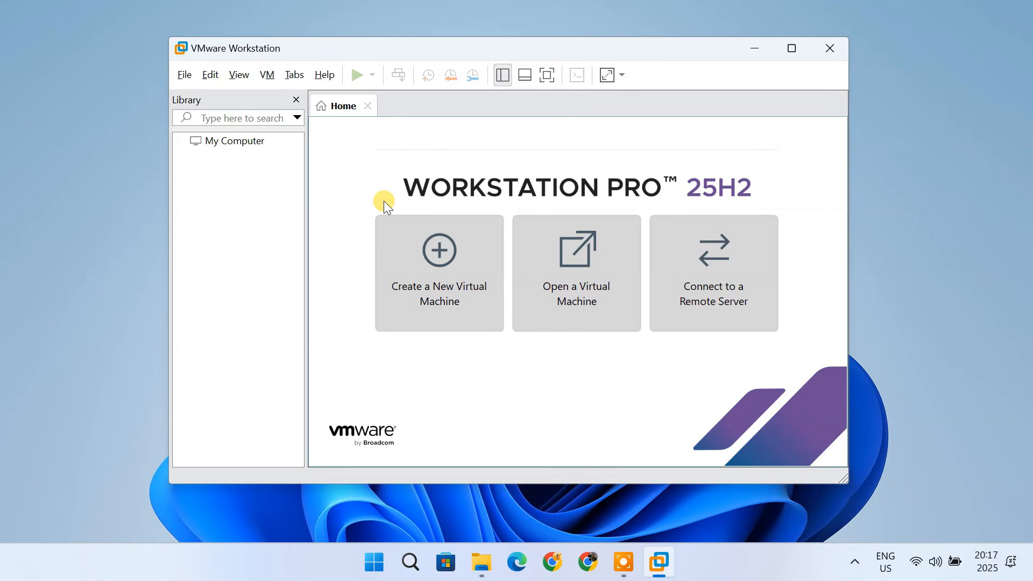
- Start a Typical new virtual machine using the kali-linux-2025.3-installer-amd64 ISO as the installer disc image
left_click(466, 272)
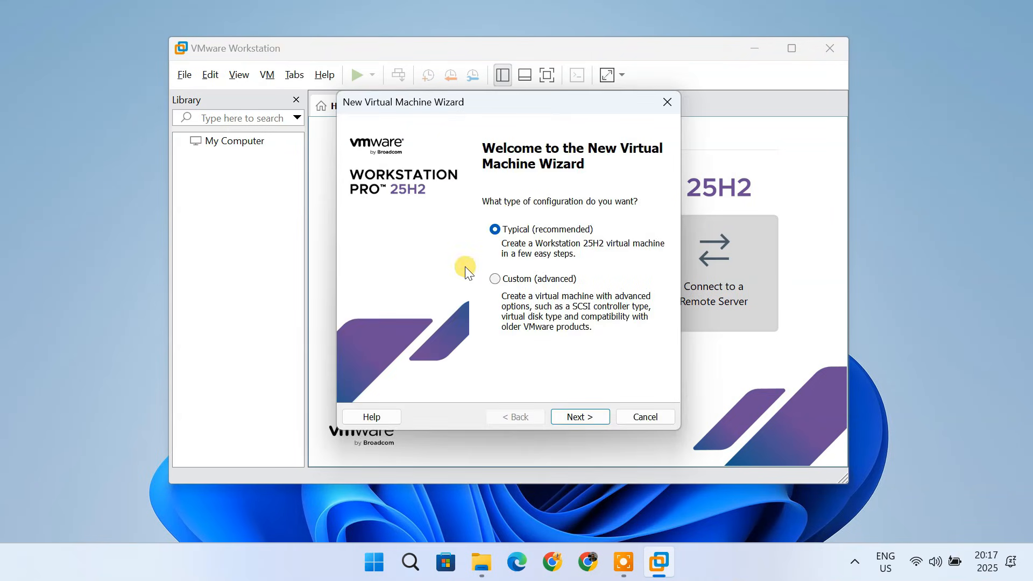
left_click(589, 418)
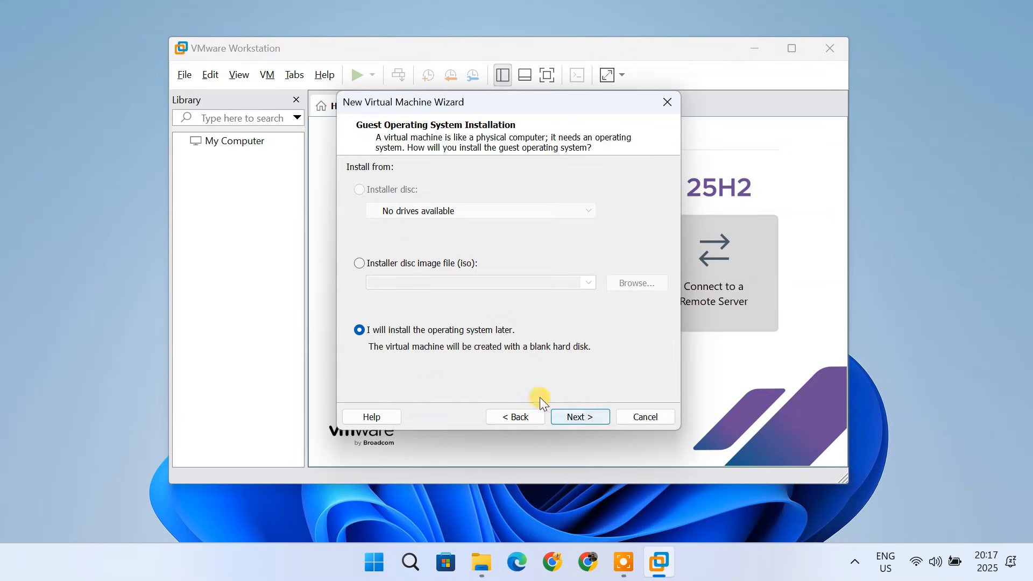
left_click(360, 264)
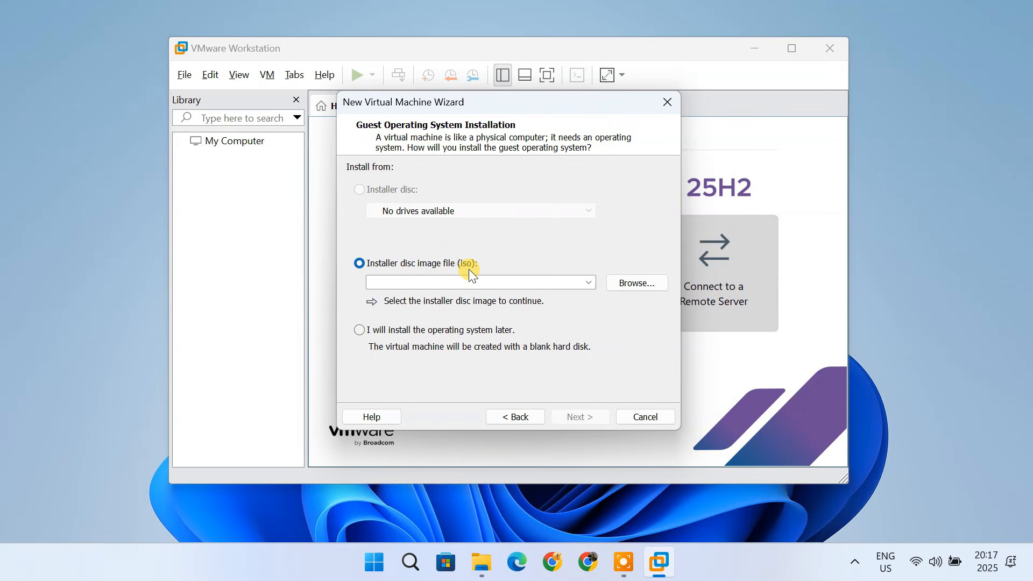
left_click(639, 284)
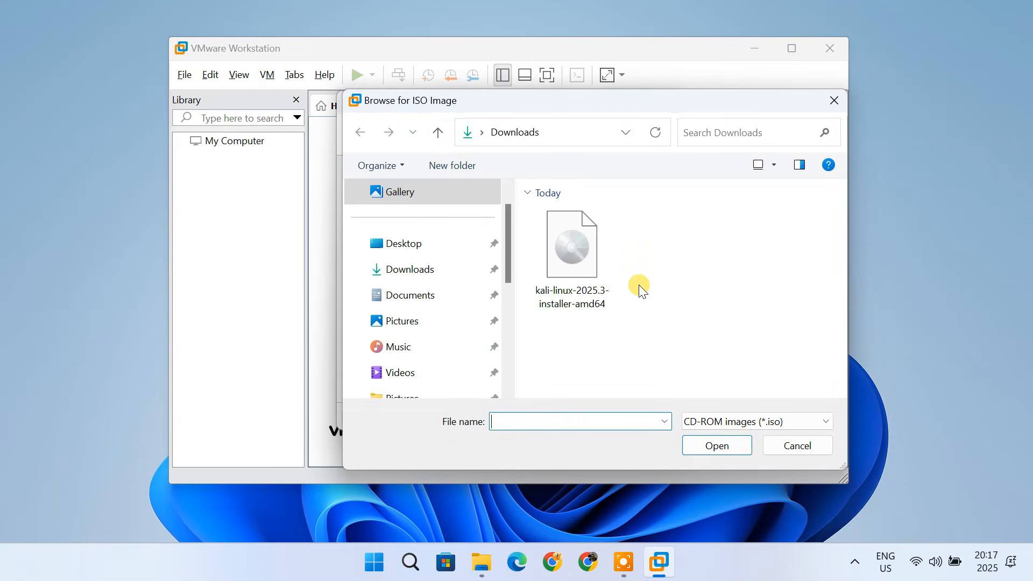
left_click(571, 260)
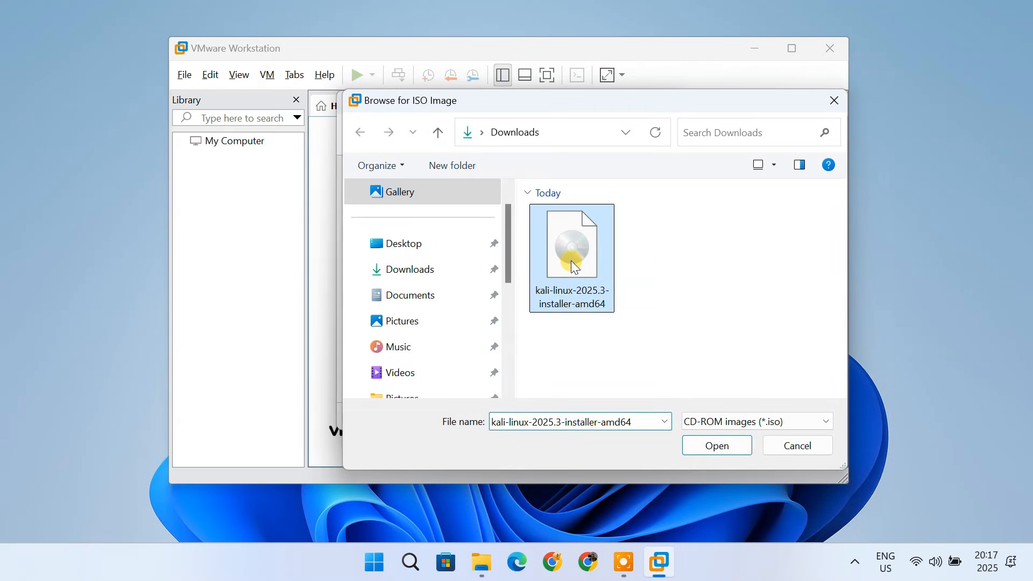
left_click(713, 444)
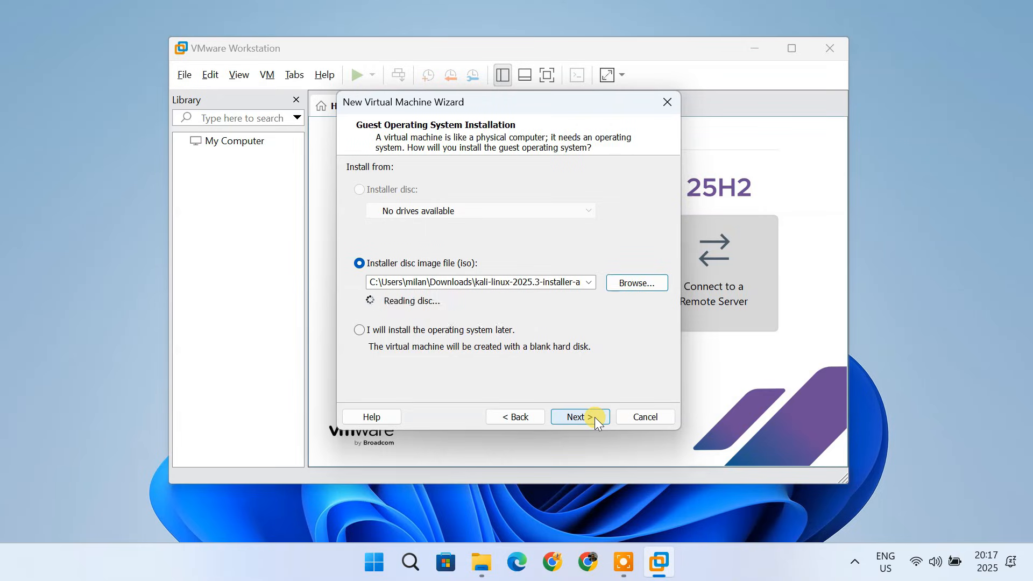
left_click(595, 418)
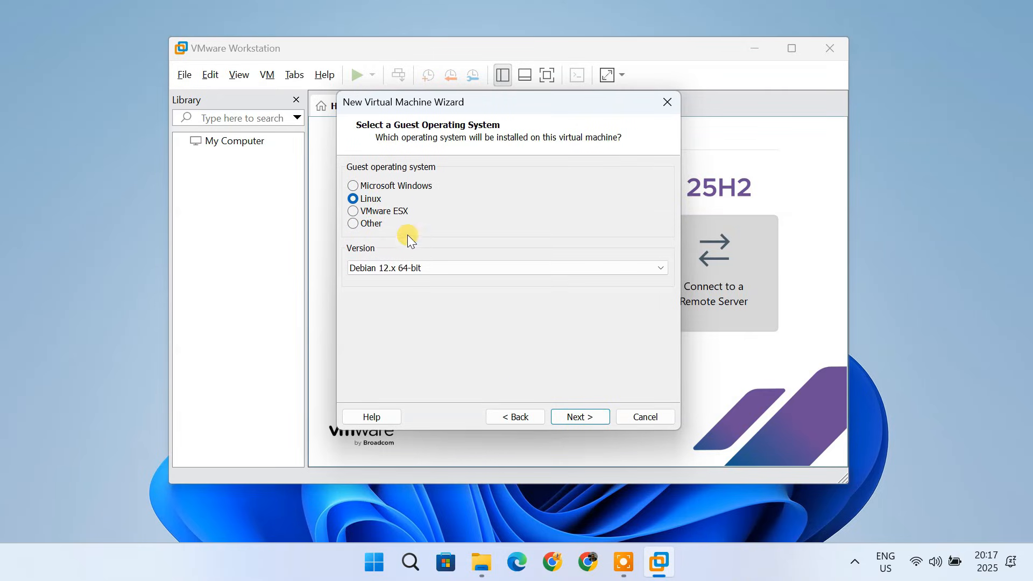
- Set the Linux guest version to Debian 13.x 64-bit
left_click(458, 267)
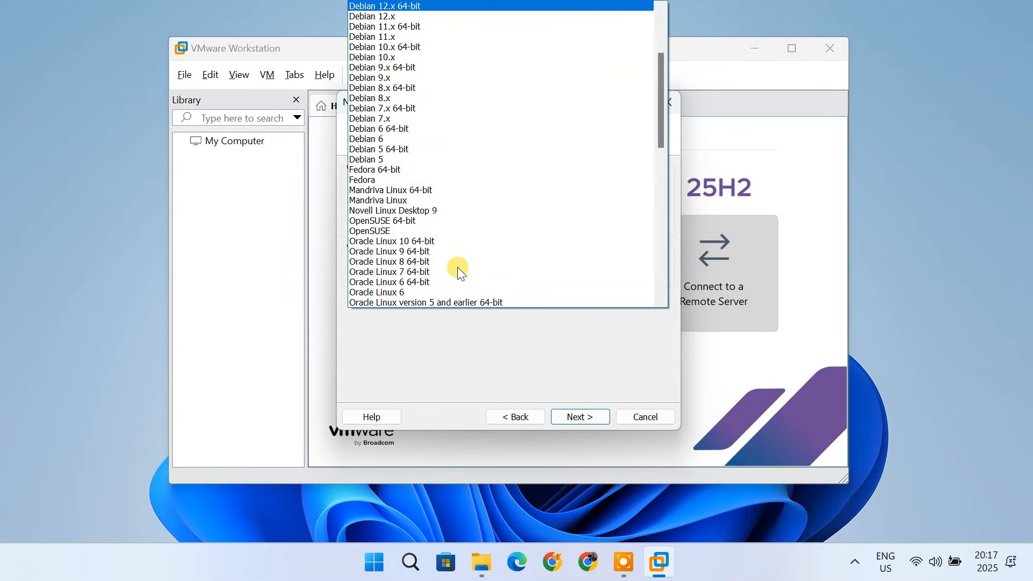
scroll(457, 267, "up", 4)
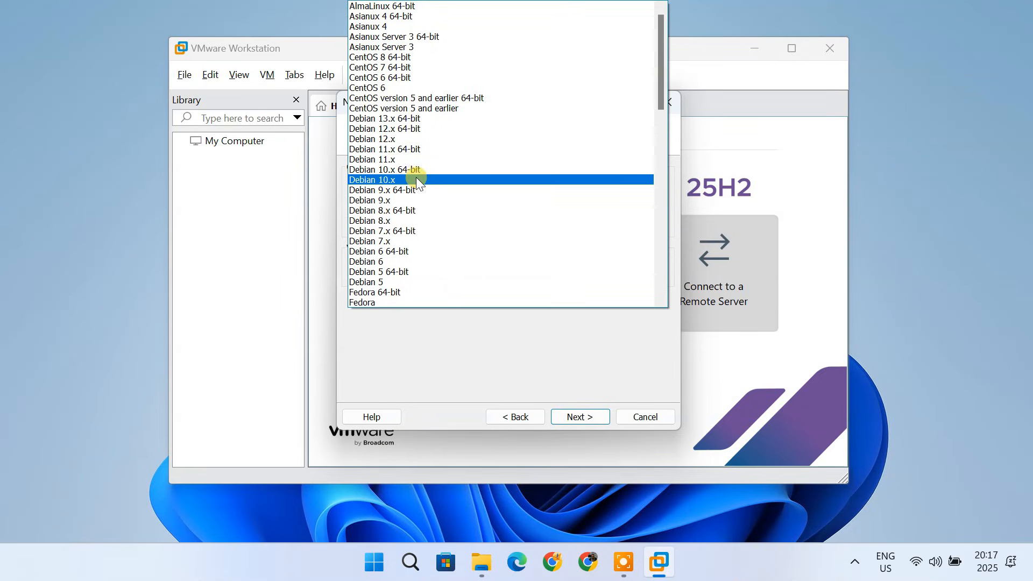
left_click(428, 120)
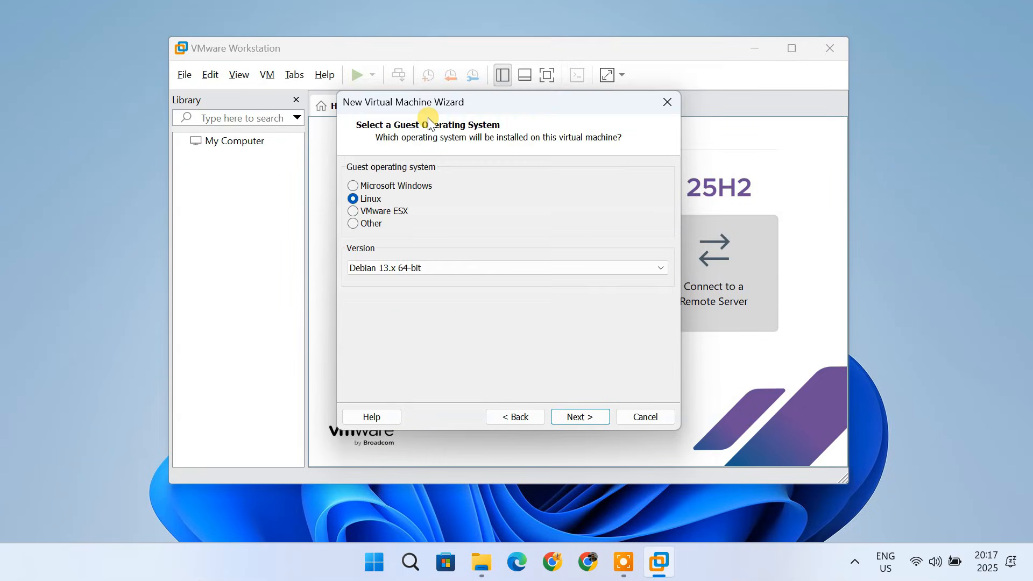
left_click(587, 418)
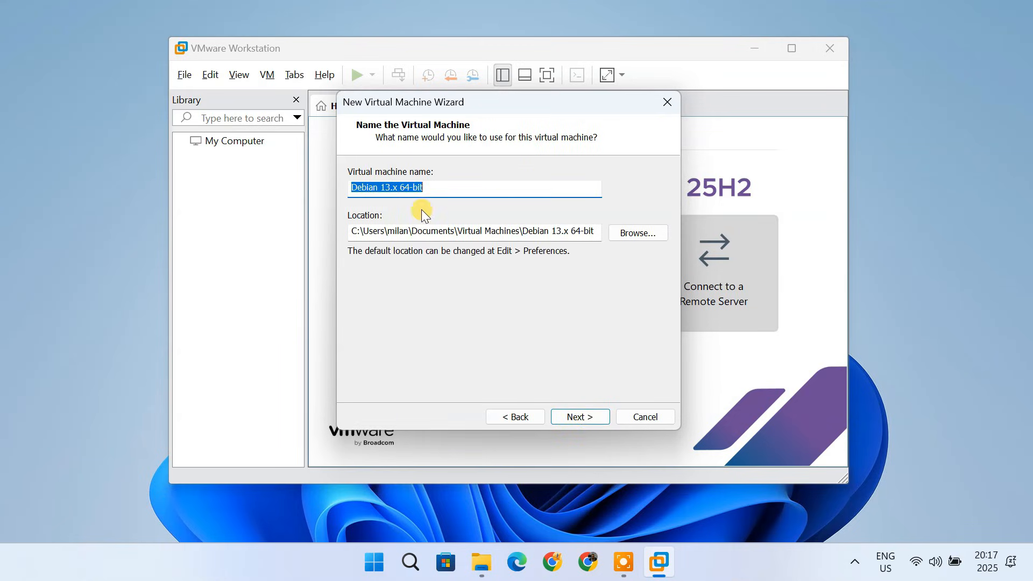
- Name the virtual machine Kali Linux, keeping the default location
key("BackSpace")
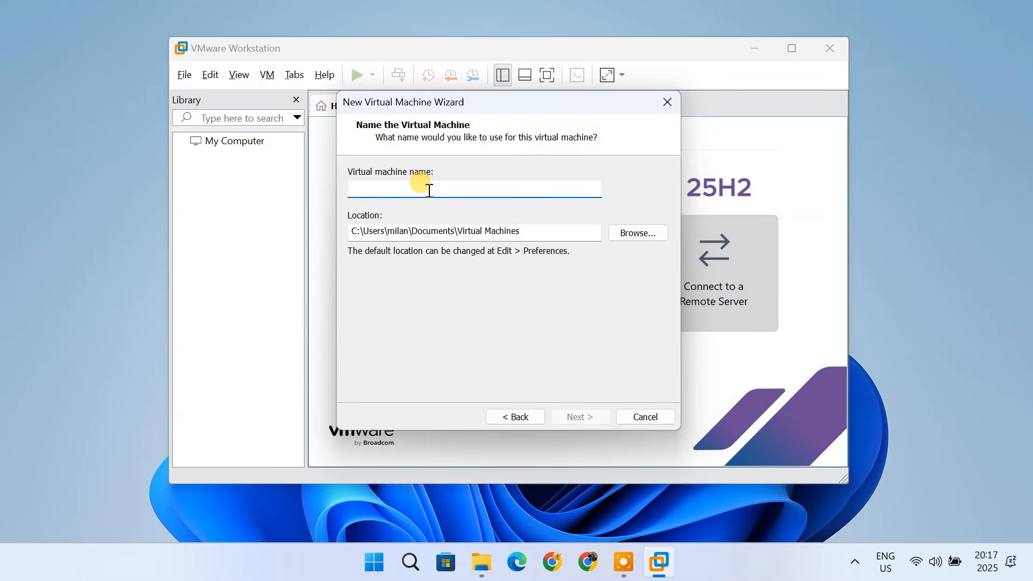
type("Kali Linux")
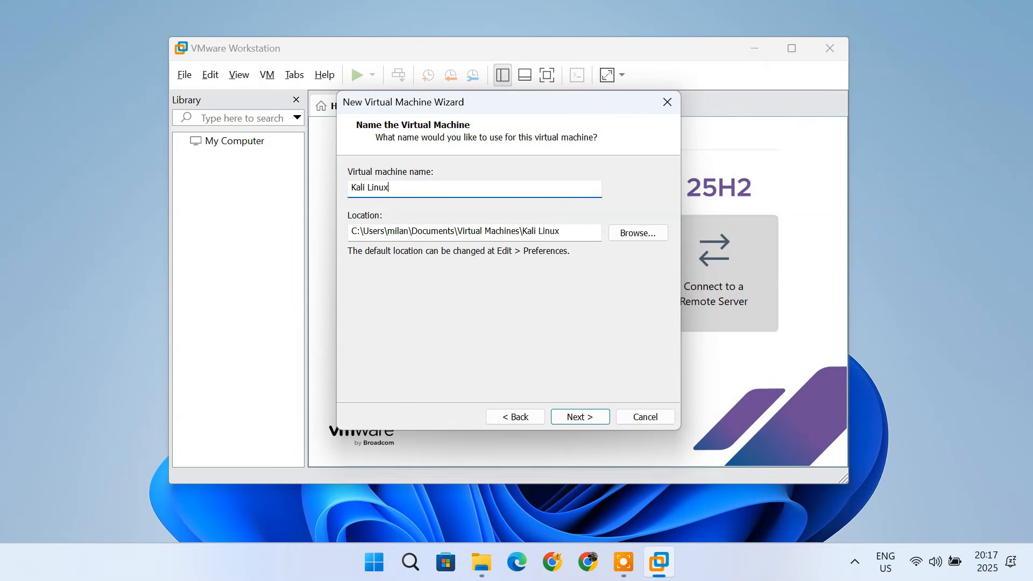
left_click_drag(350, 231, 566, 243)
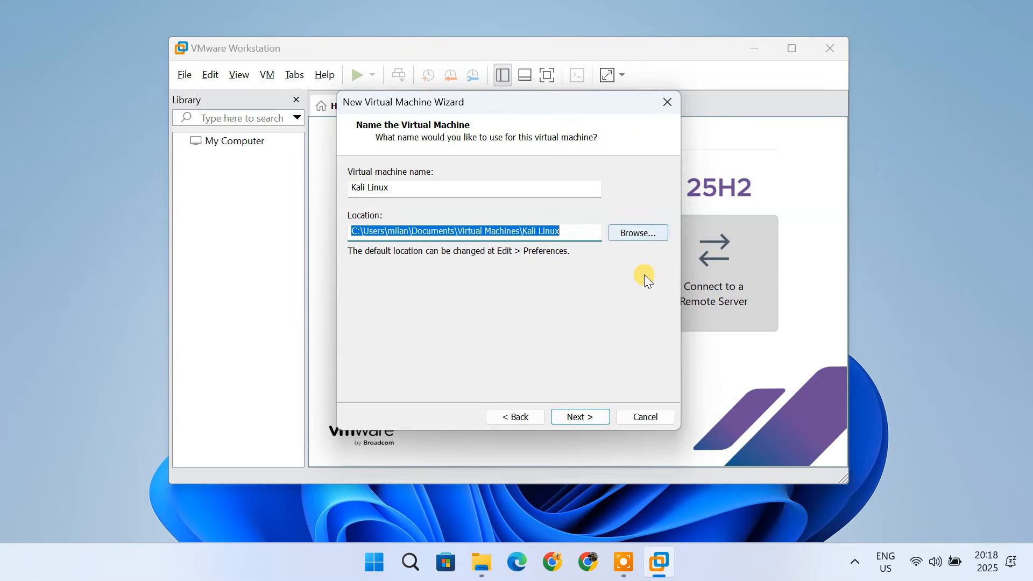
left_click(589, 418)
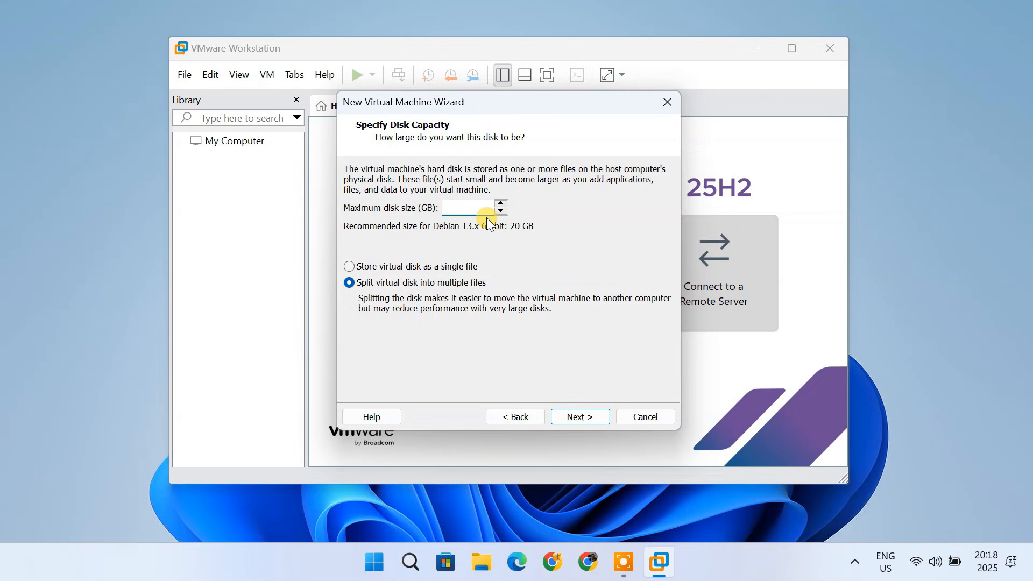
- Set the maximum virtual disk size to 100 GB
type("100")
left_click(587, 415)
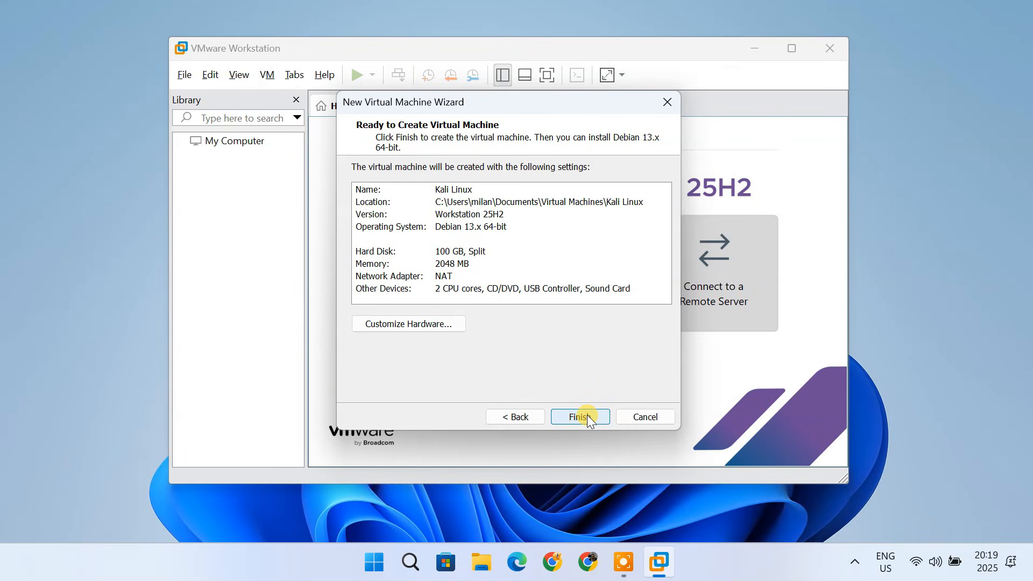
- Open the hardware customization and raise the virtual machine's memory to 8 GB
left_click(437, 326)
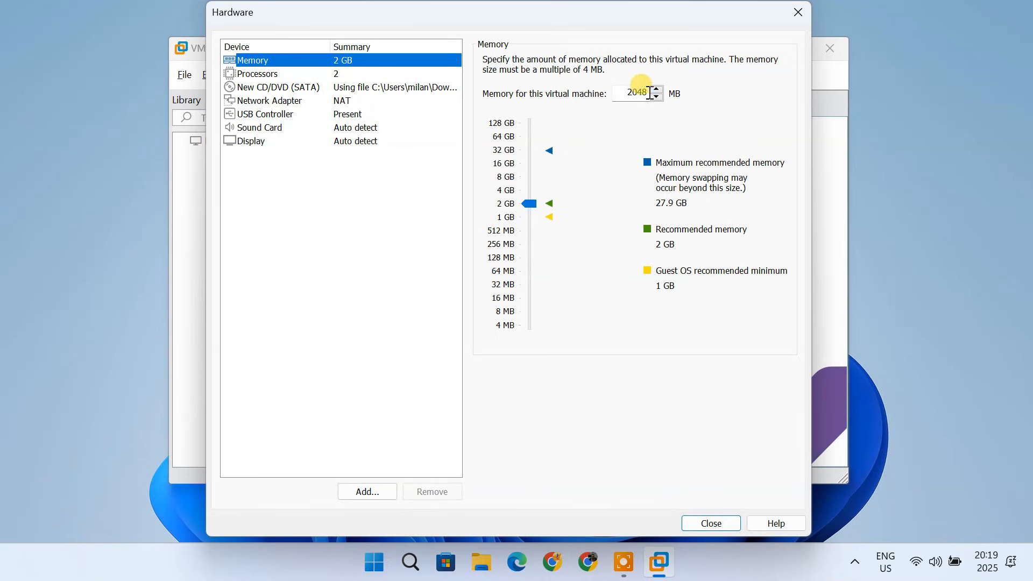
double_click(630, 93)
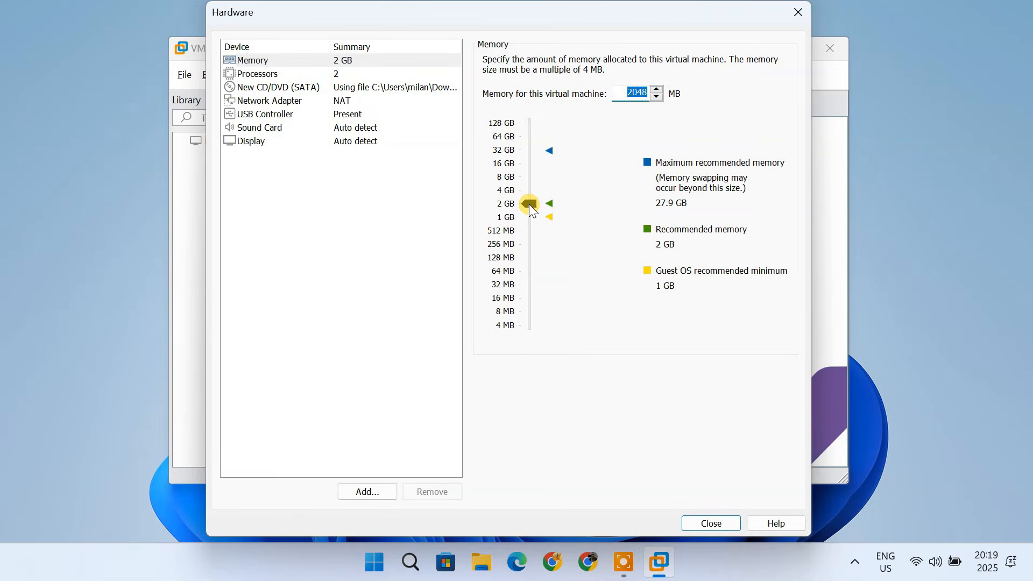
left_click(530, 204)
left_click_drag(528, 204, 527, 179)
- Set the virtual machine to 1 processor with 4 cores per processor
left_click(341, 74)
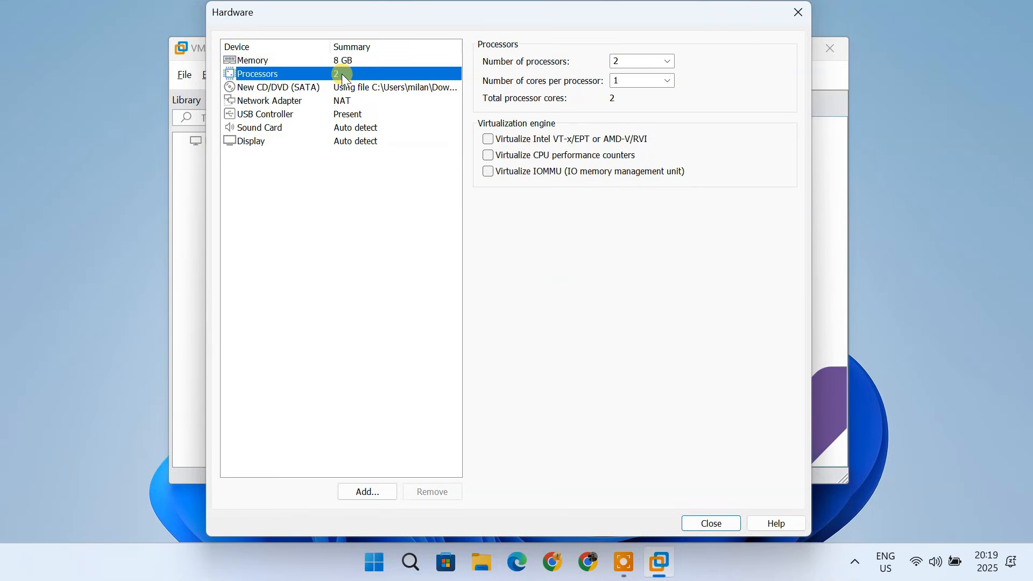
left_click(669, 62)
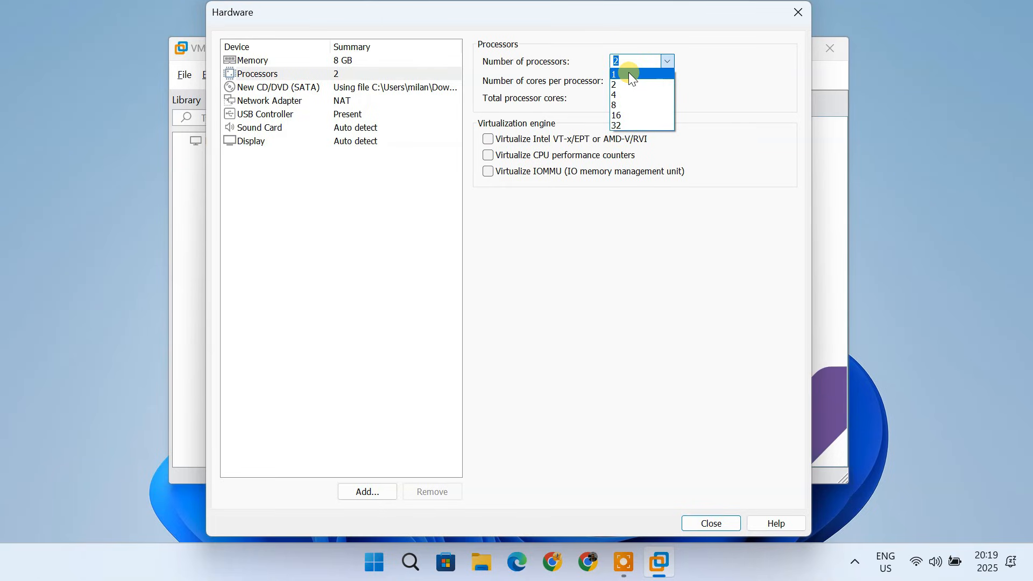
left_click(629, 74)
left_click(670, 81)
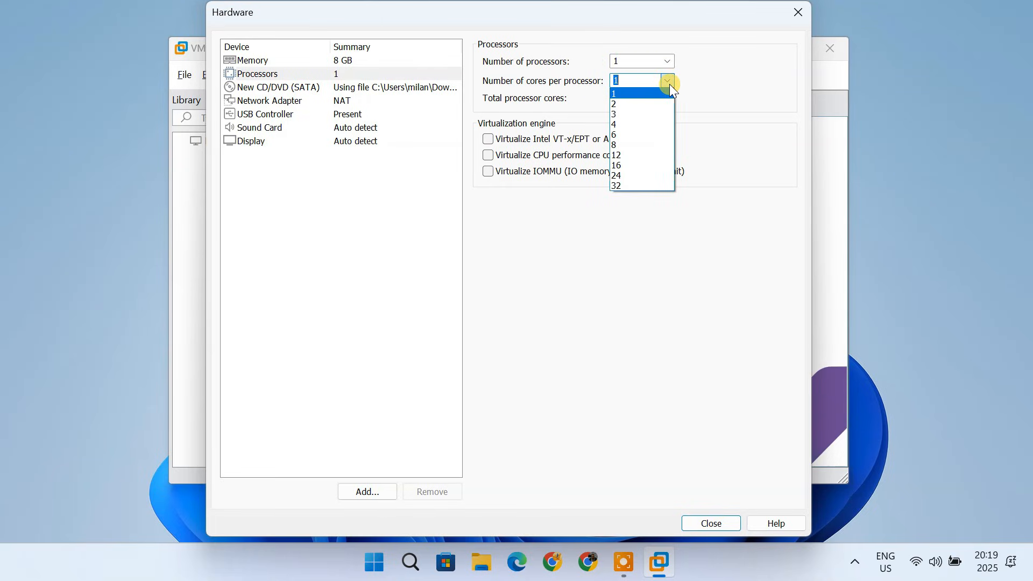
left_click(627, 124)
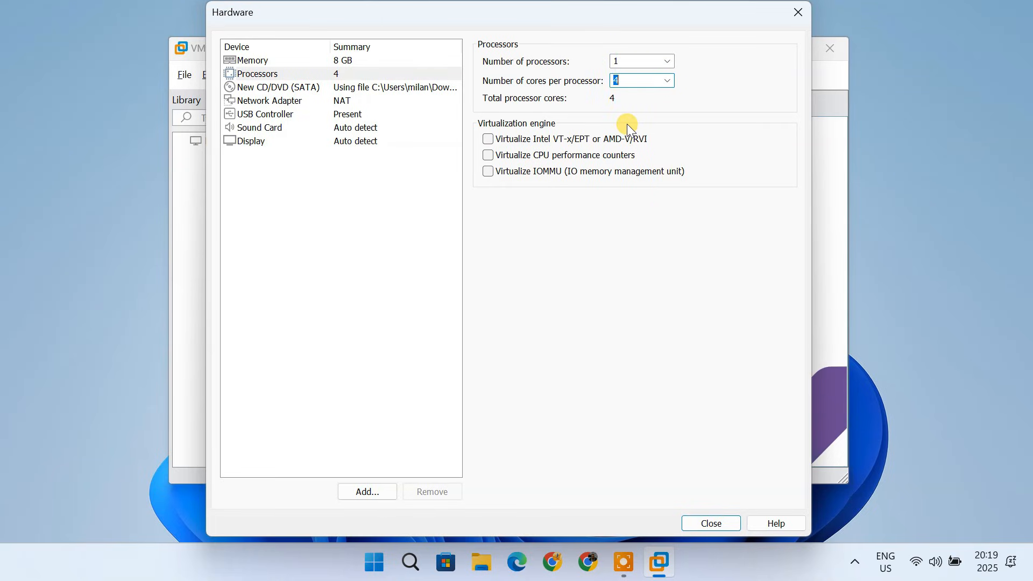
- Enable Intel VT-x/EPT and IOMMU virtualization in the processor settings and close the hardware dialog
left_click(491, 138)
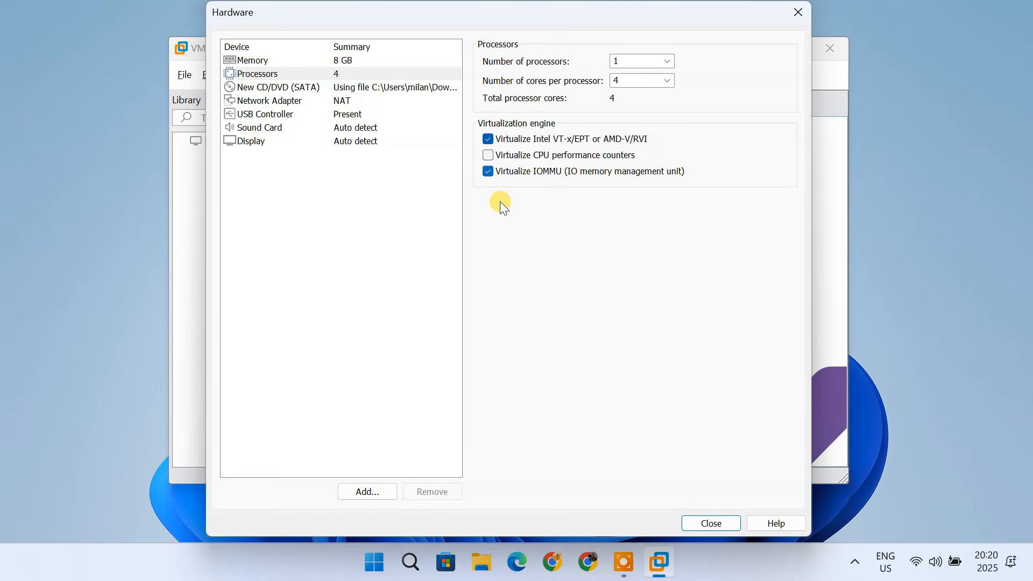
left_click(733, 525)
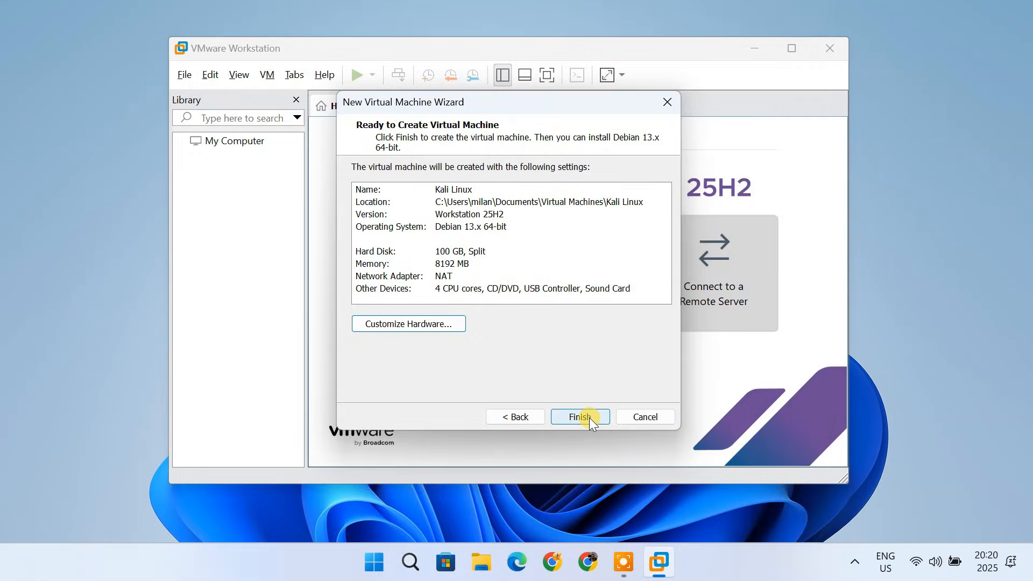
- Finish creating the Kali Linux virtual machine and power it on
left_click(589, 418)
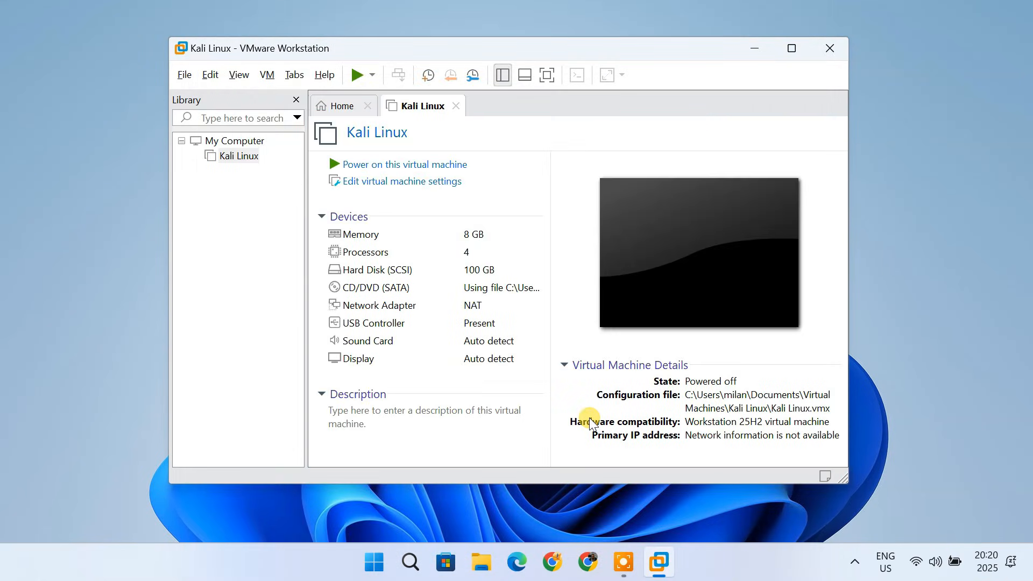
left_click(246, 160)
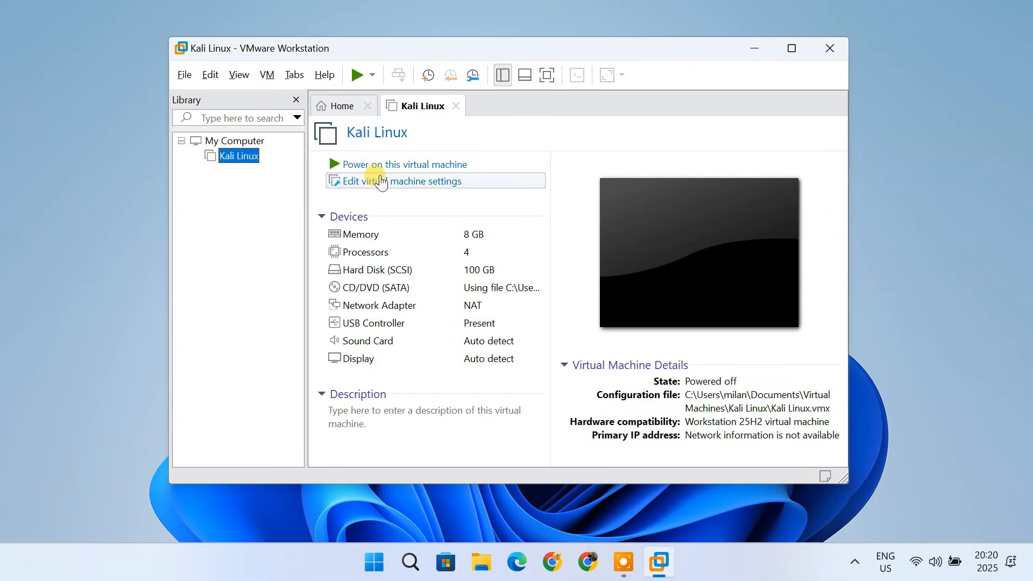
left_click(431, 166)
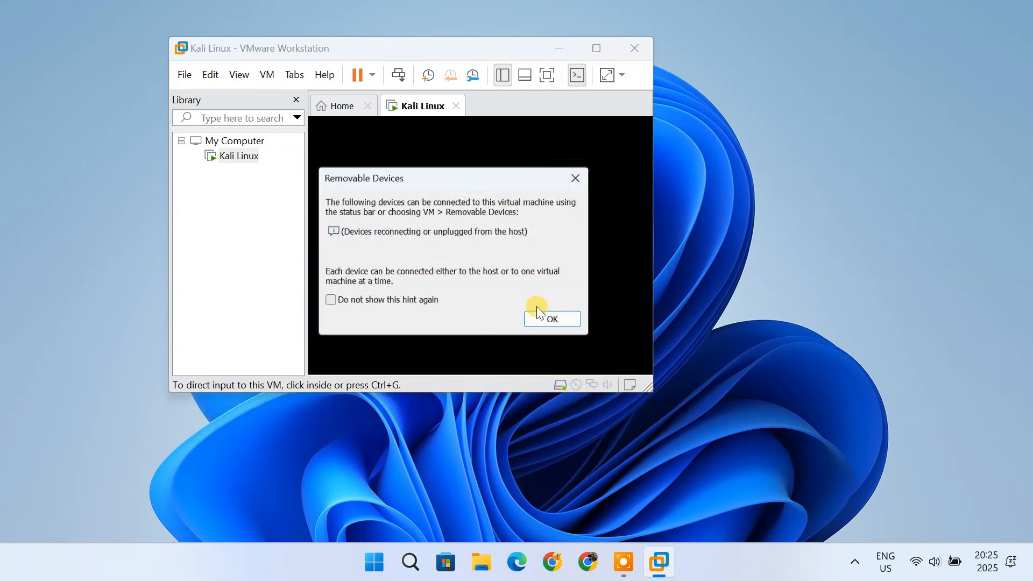
- Dismiss the removable devices hint and the install hint bar, then start the Graphical install
left_click(559, 320)
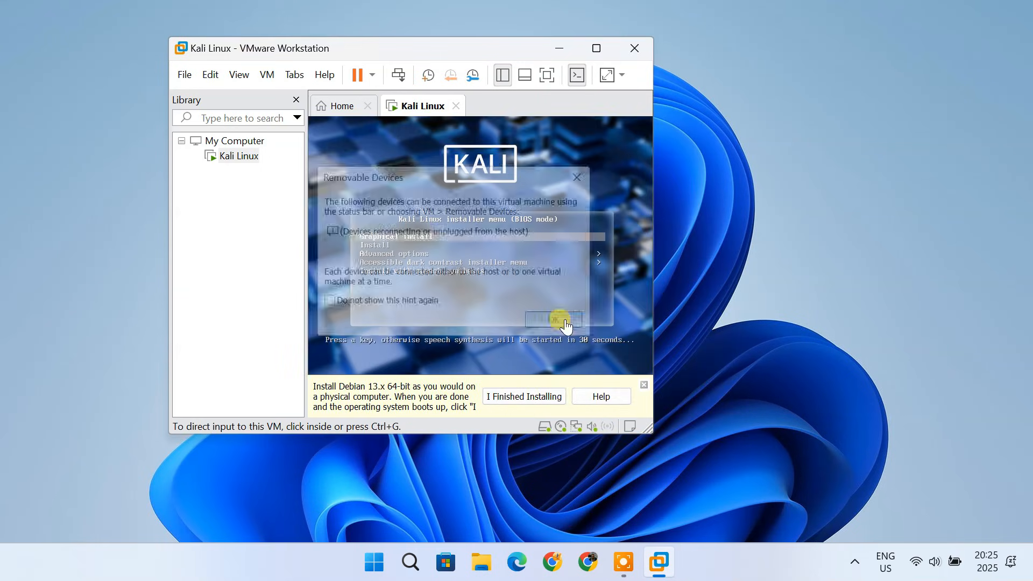
left_click(645, 385)
left_click(411, 321)
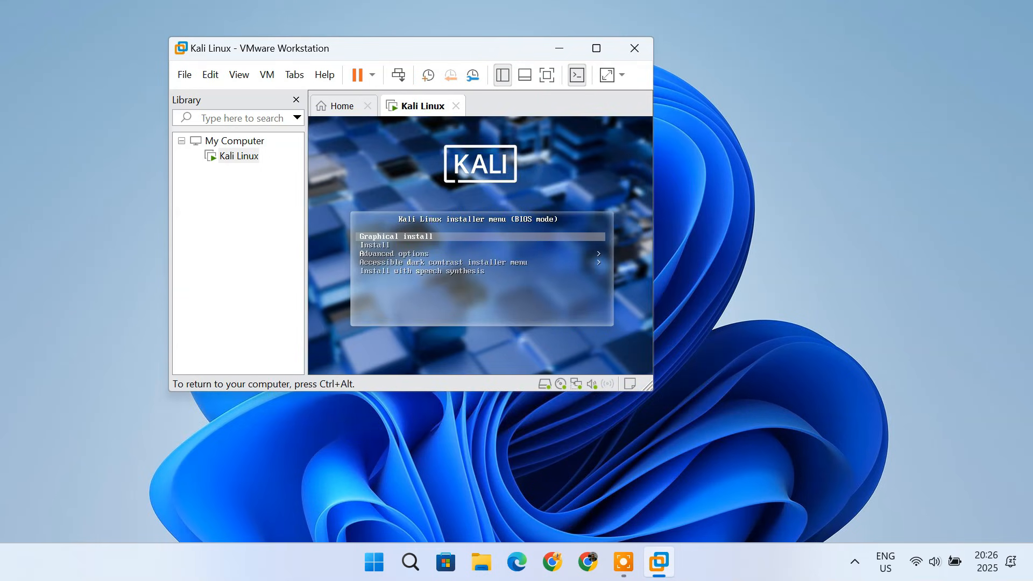
key("Return")
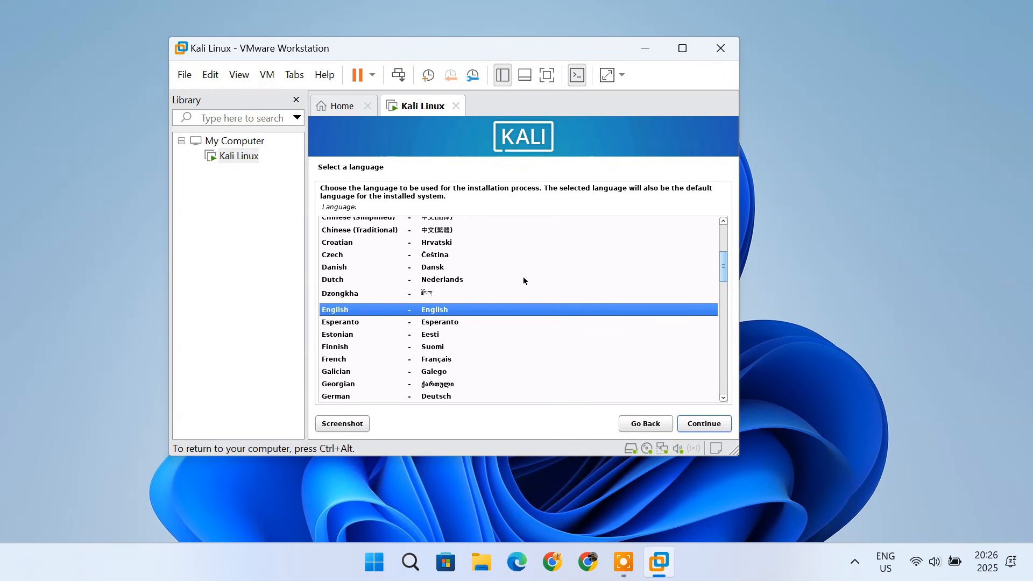
- Accept English as language, United States as location and American English as keymap
left_click(709, 427)
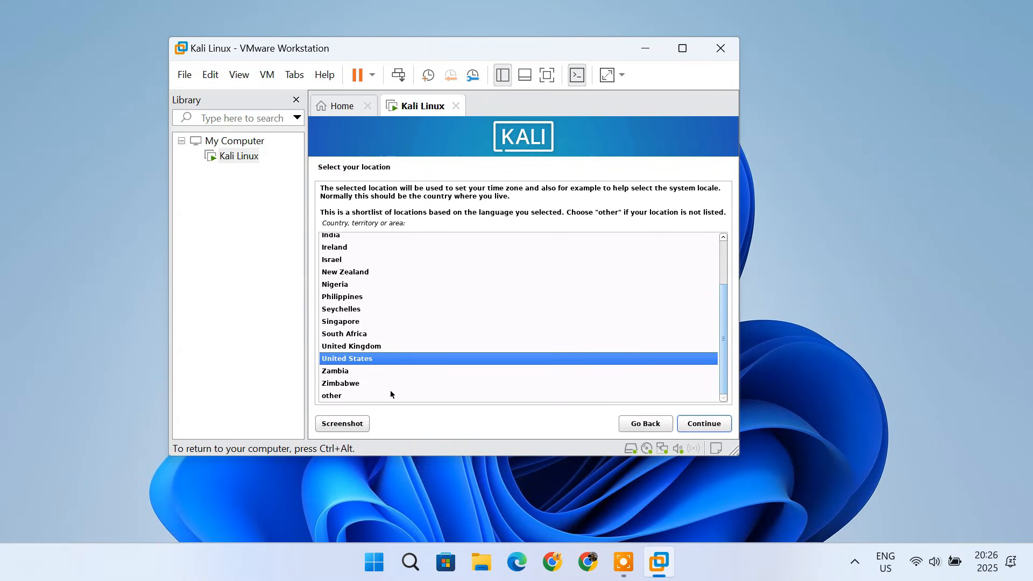
left_click(713, 426)
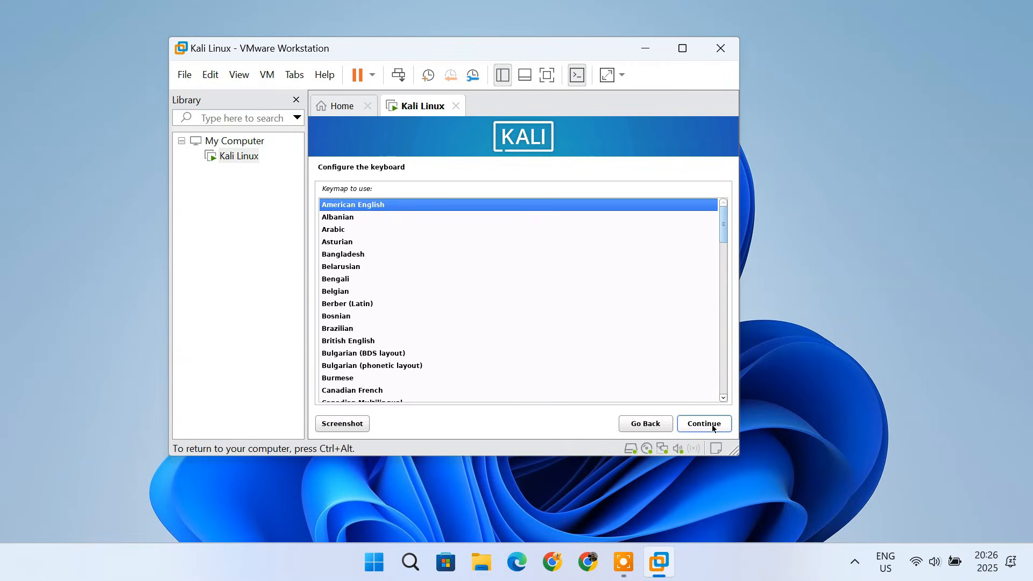
left_click(712, 424)
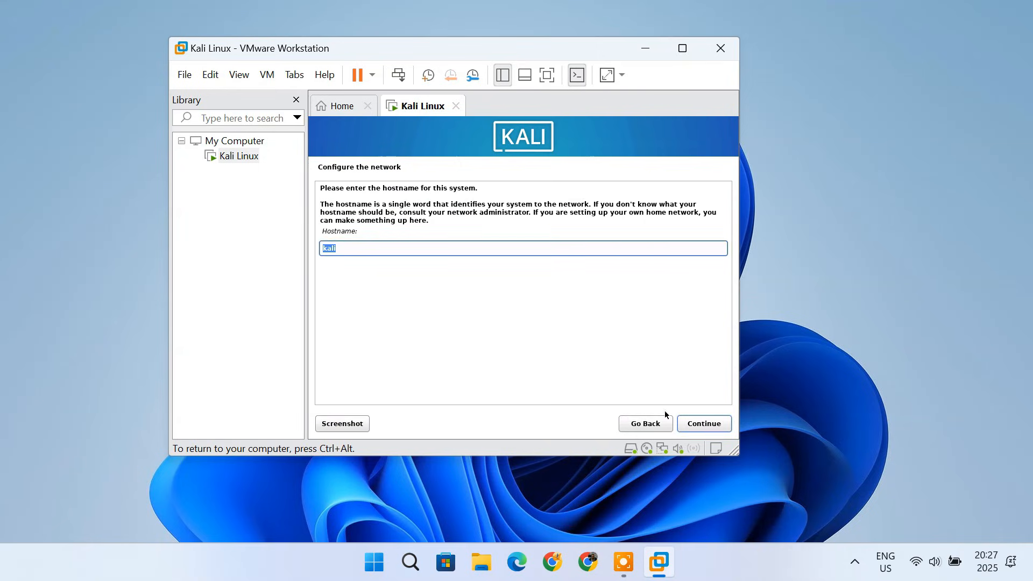
- Replace the default hostname with the user's first name
key("BackSpace")
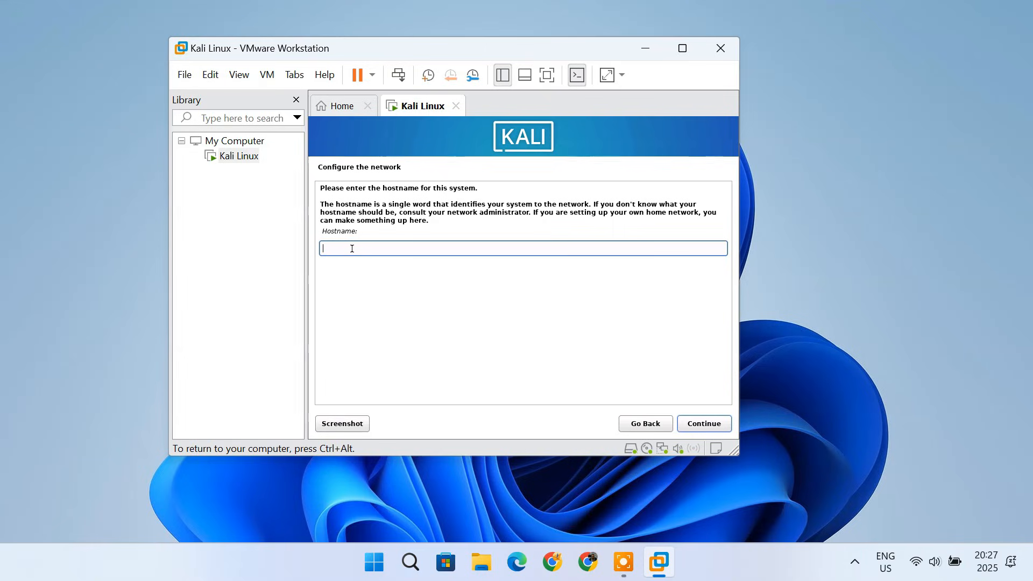
type("Milan")
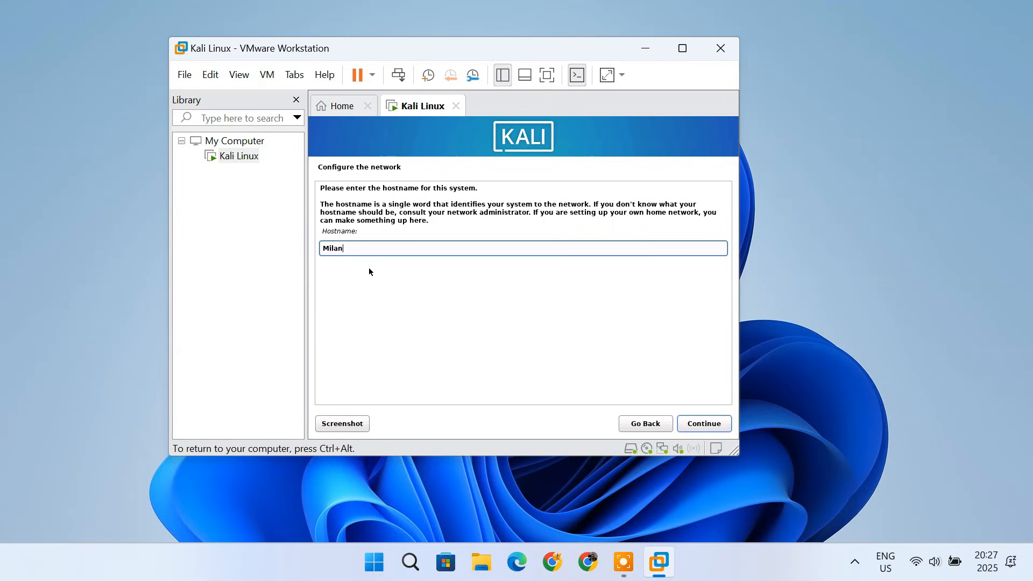
left_click(715, 425)
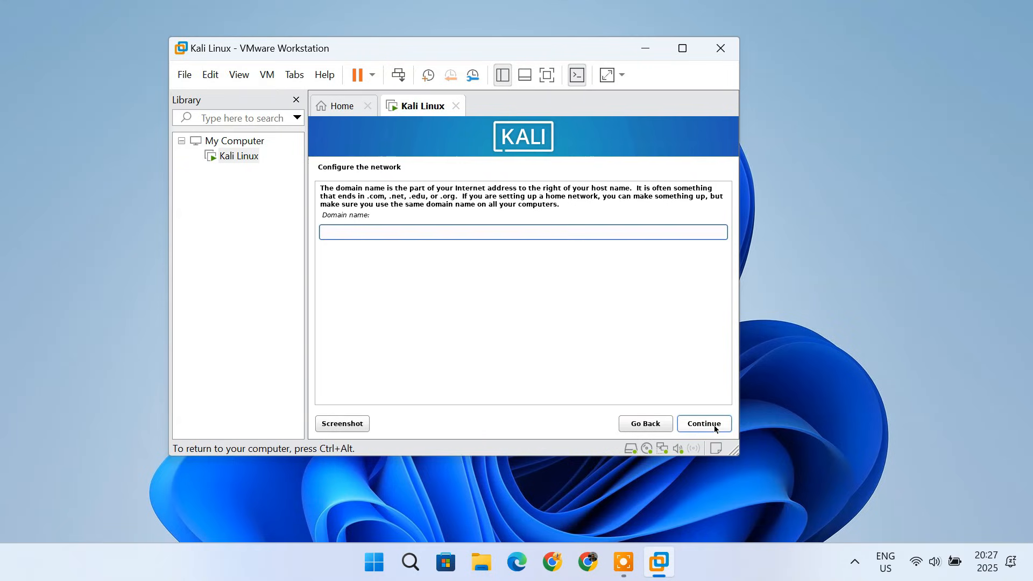
- Leave the domain name blank and enter the new user's full name
left_click(715, 425)
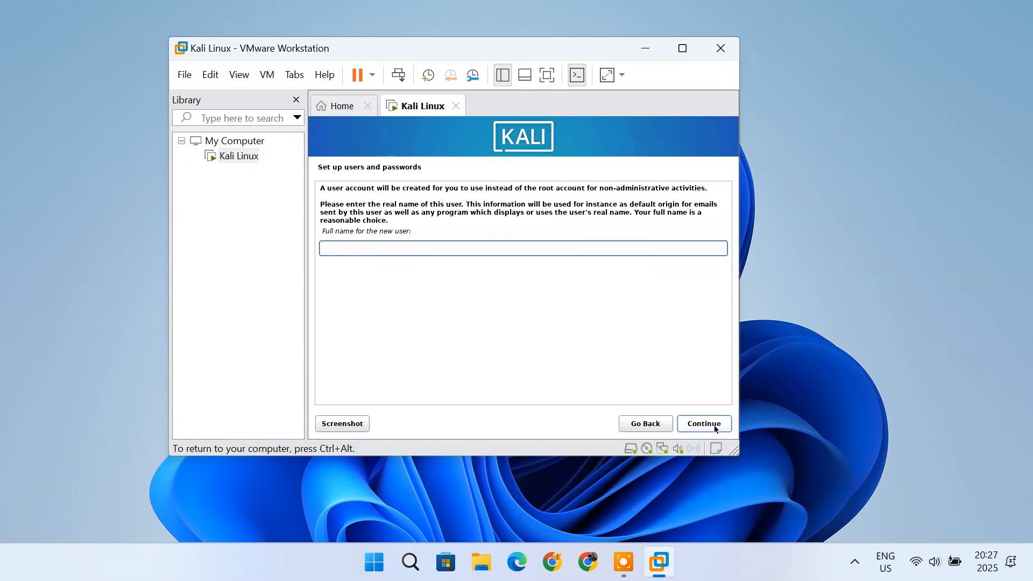
type("Milan Das")
left_click(717, 429)
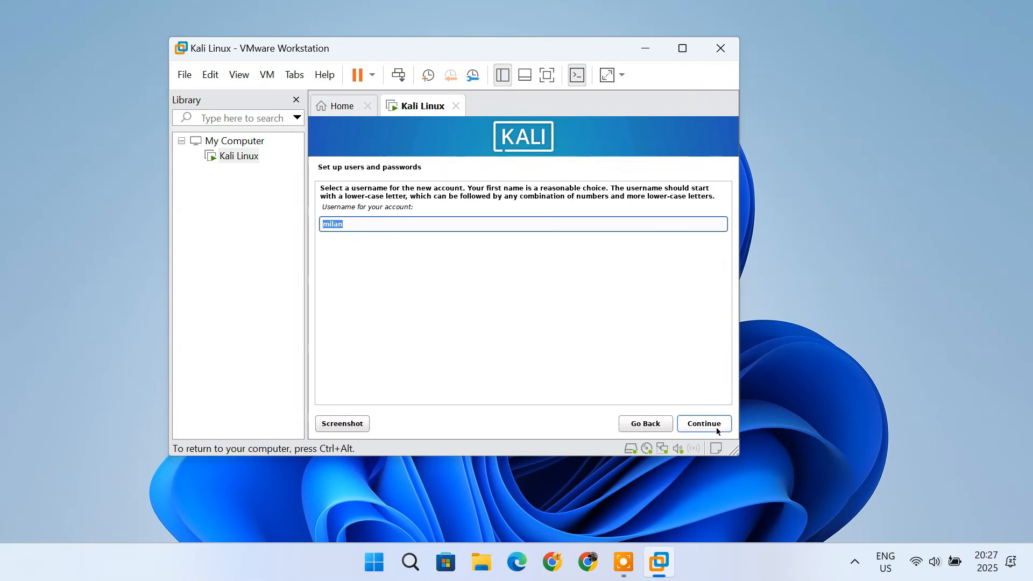
- Keep the suggested username and set the new user's password in both password fields
left_click(716, 427)
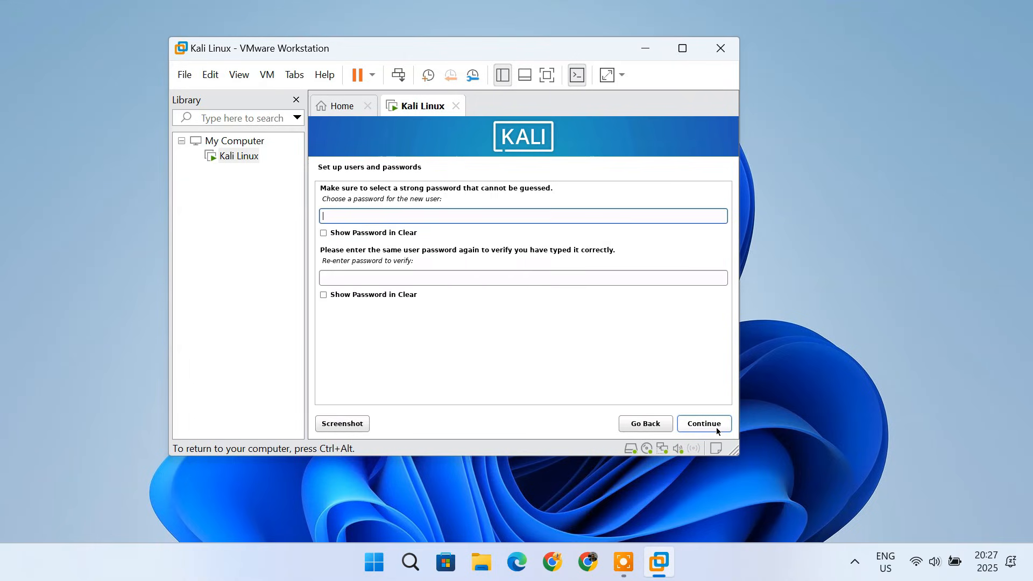
type("••••••••")
left_click(417, 277)
type("••")
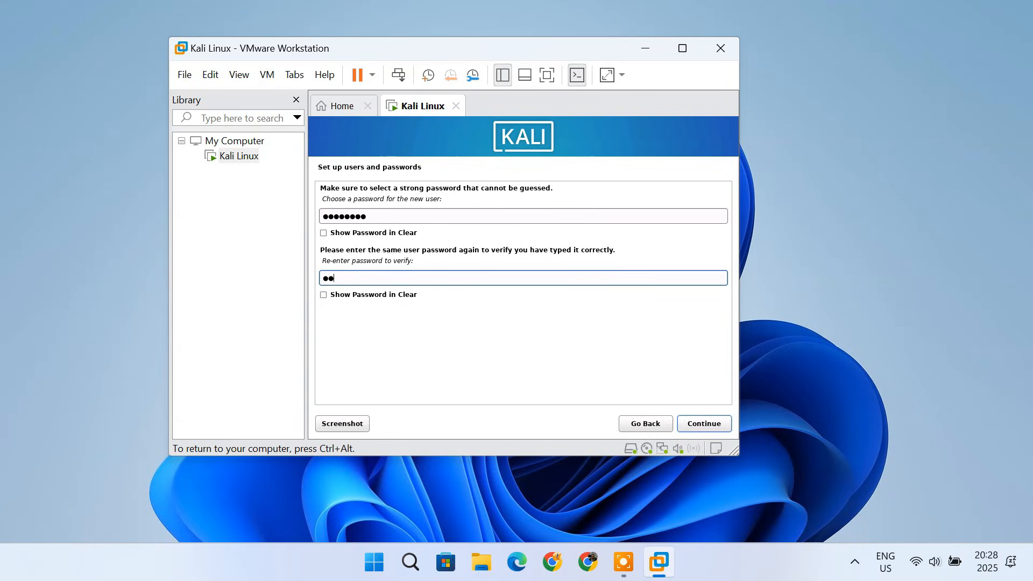
type("••••••")
left_click(696, 426)
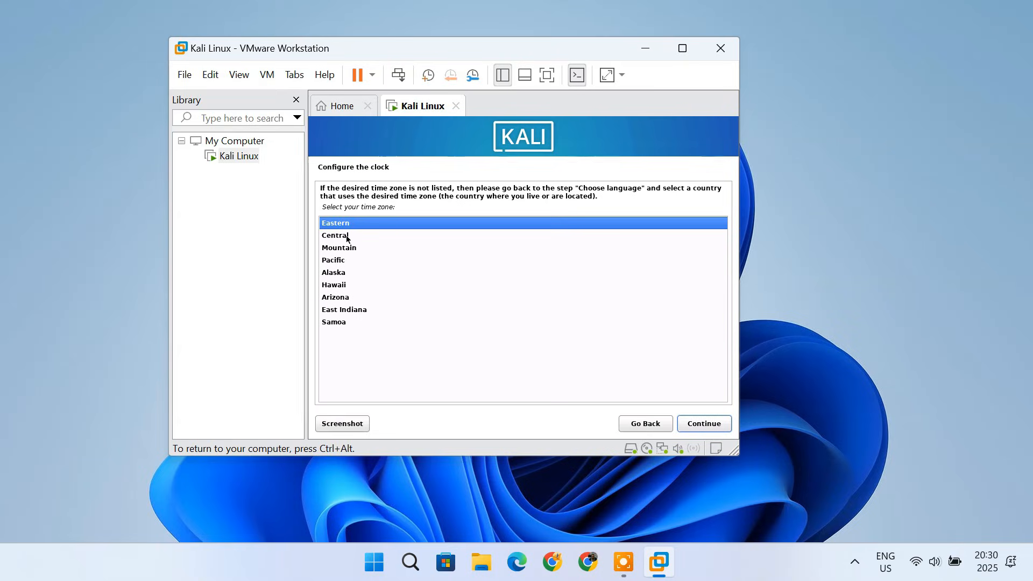
- Select the Central time zone for the clock
left_click(347, 238)
left_click(714, 428)
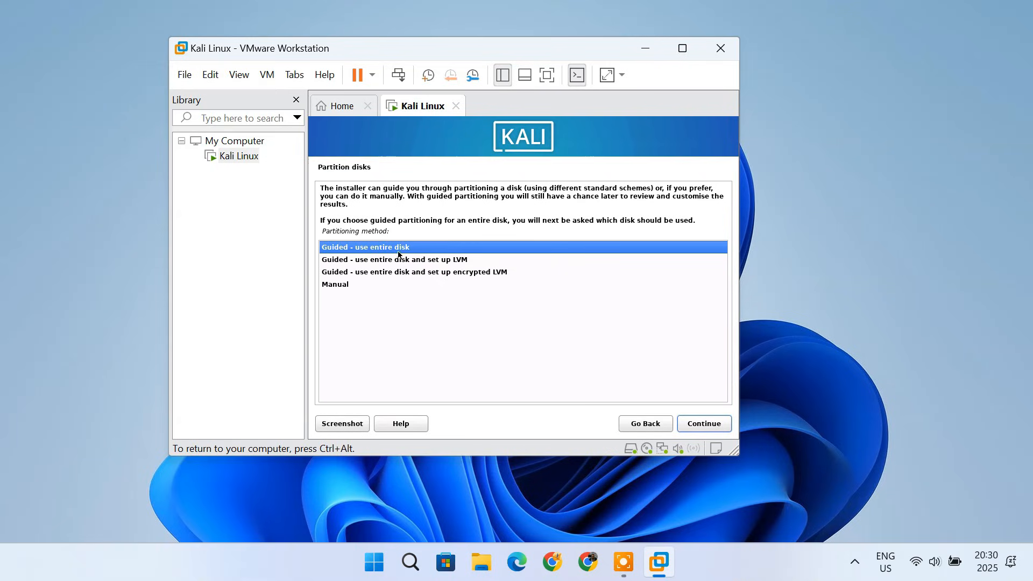
- Partition the entire virtual disk with guided partitioning, all files in one partition, and write the changes to disk
left_click(709, 424)
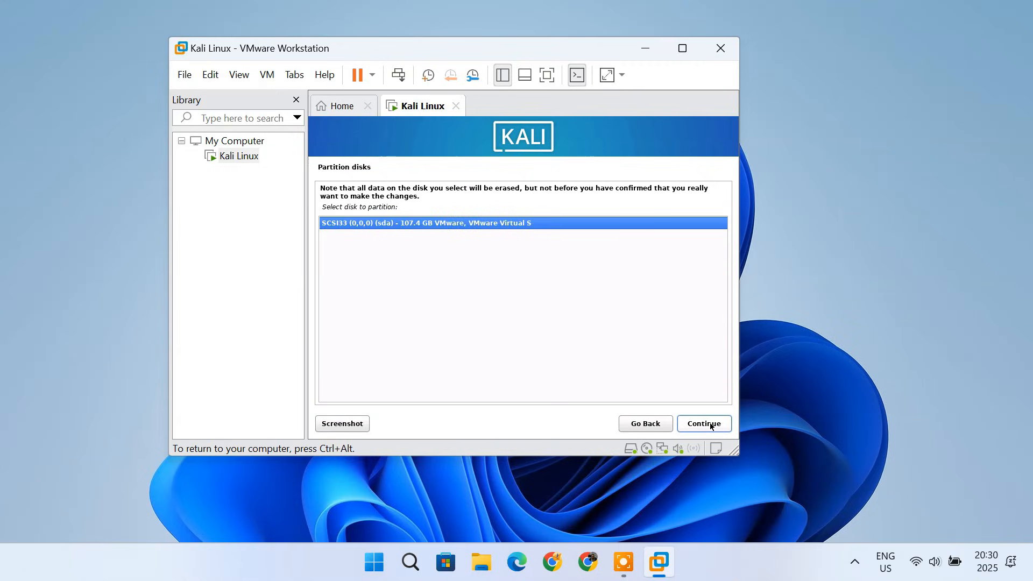
left_click(710, 424)
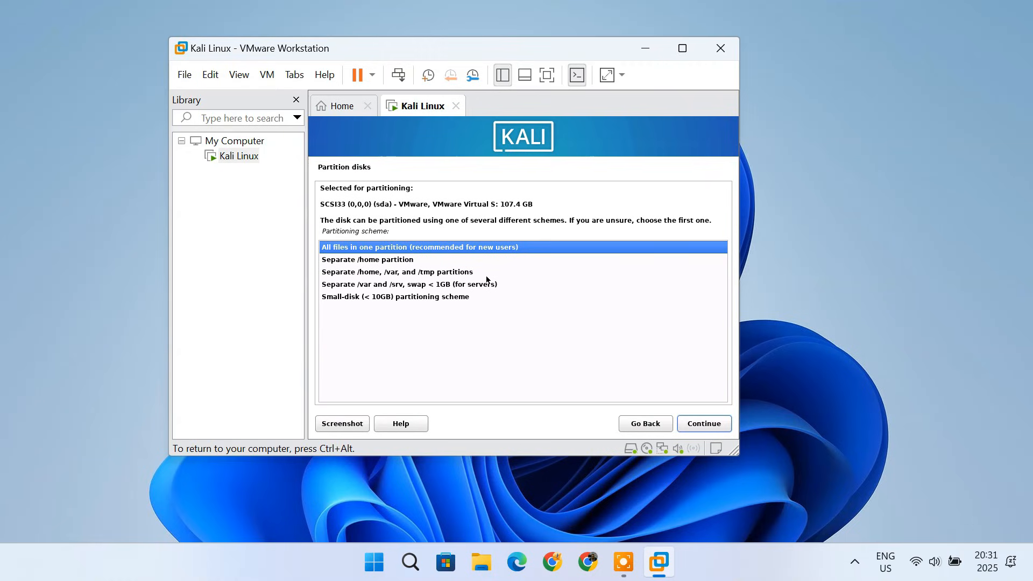
left_click(714, 428)
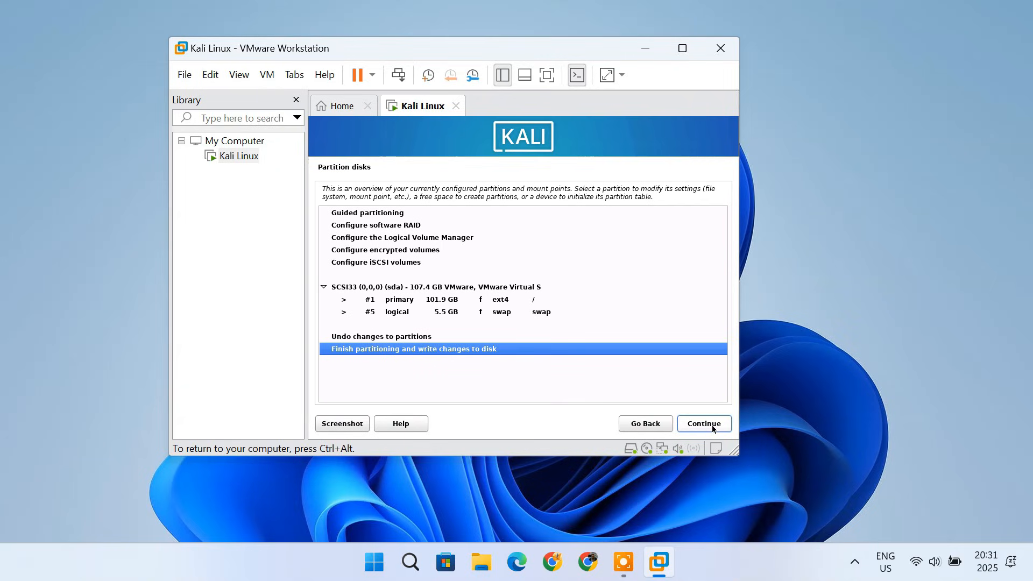
left_click(712, 425)
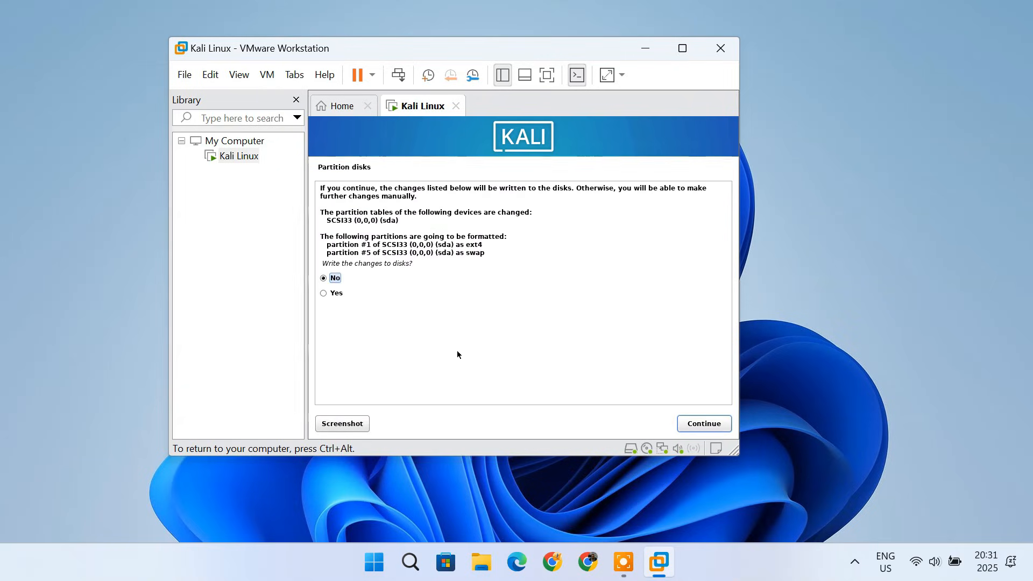
left_click(325, 294)
left_click(698, 429)
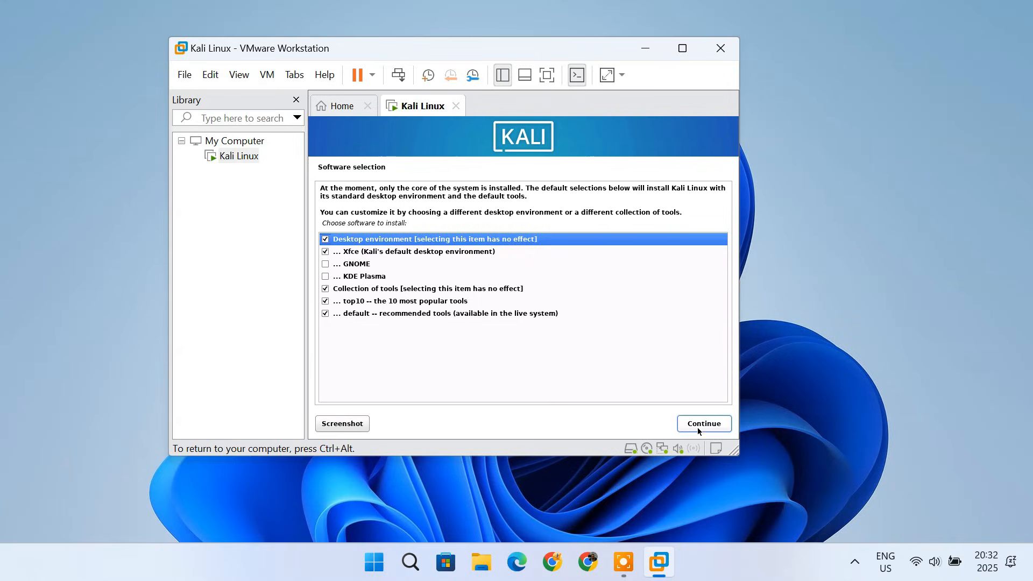
- Keep the default software selection and install the GRUB boot loader on /dev/sda
left_click(698, 428)
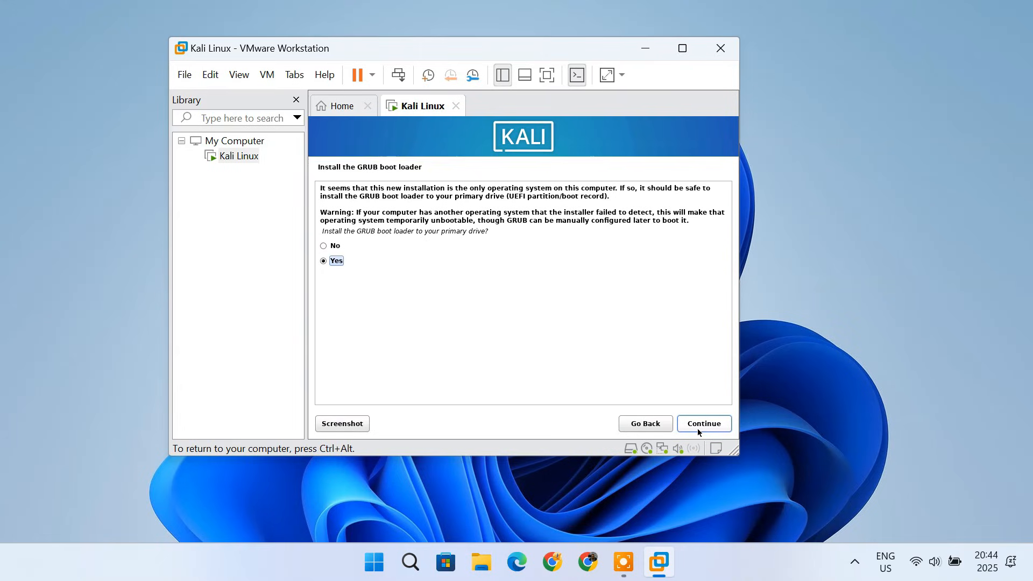
left_click(698, 428)
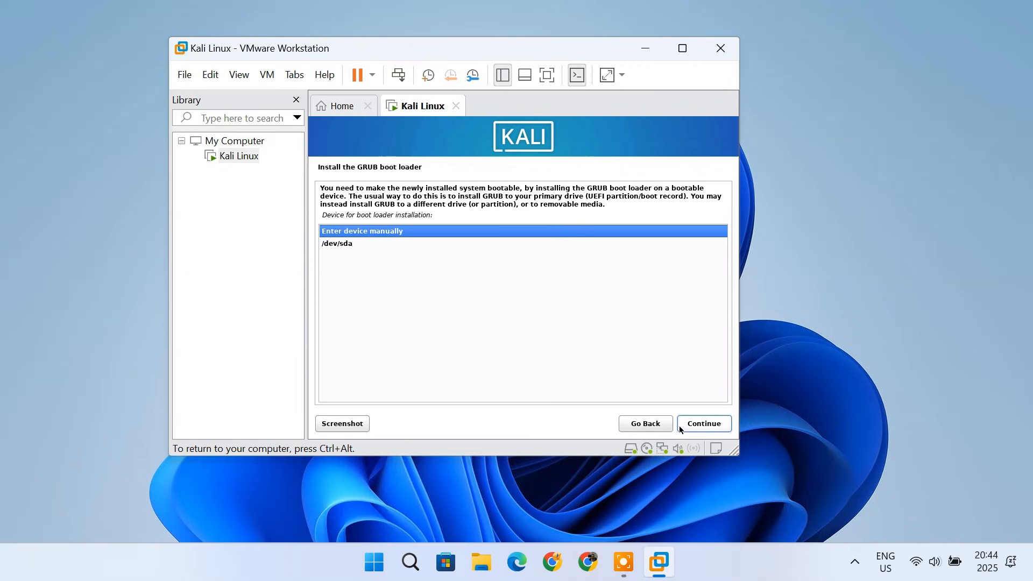
left_click(350, 245)
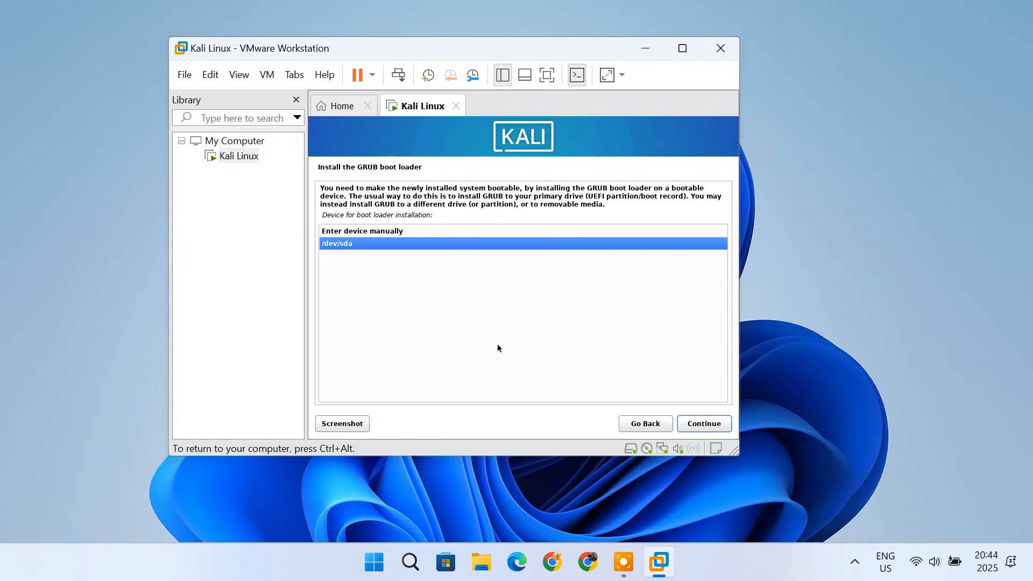
left_click(713, 425)
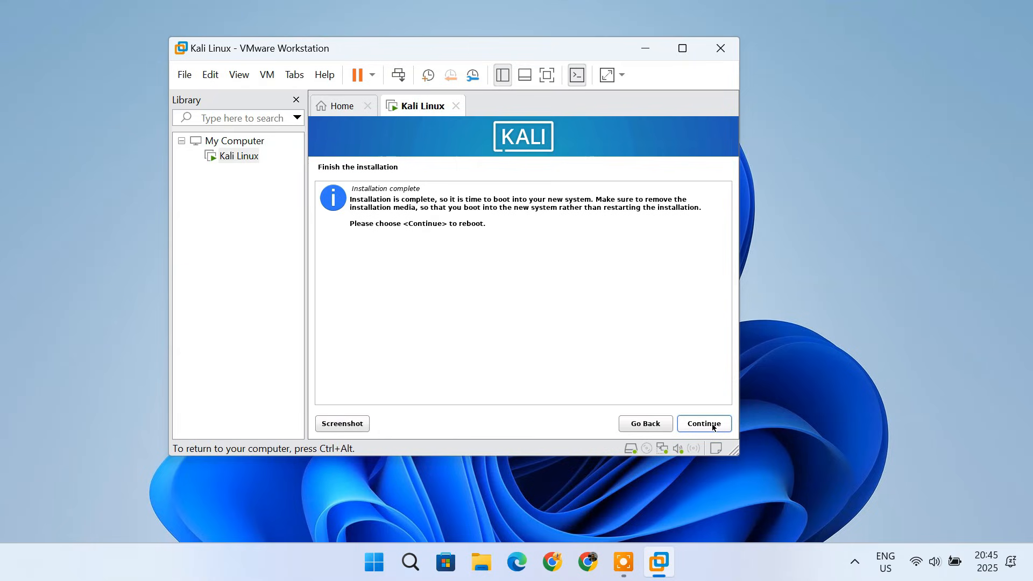
- Reboot into the installed system and log in with the new user's username and password
left_click(713, 425)
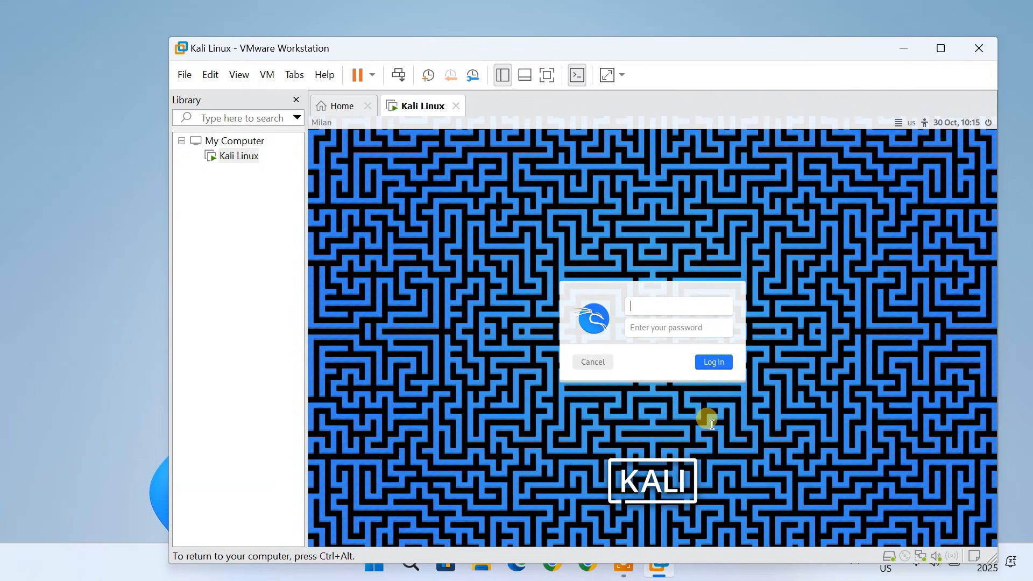
type("milan")
key("Tab")
type("k")
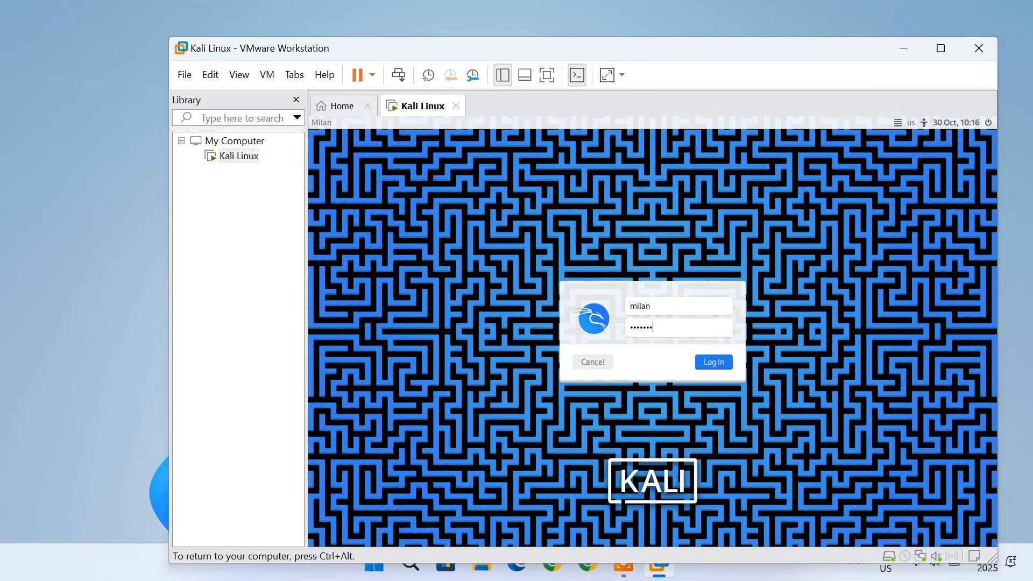
key("Return")
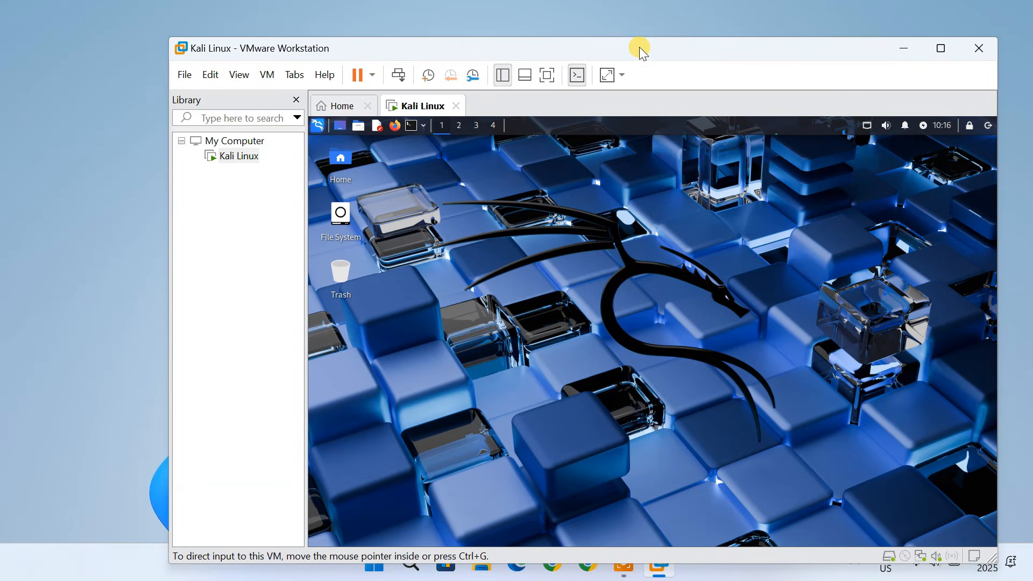
- Browse the full list of installed applications in the application menu
left_click_drag(639, 47, 610, 25)
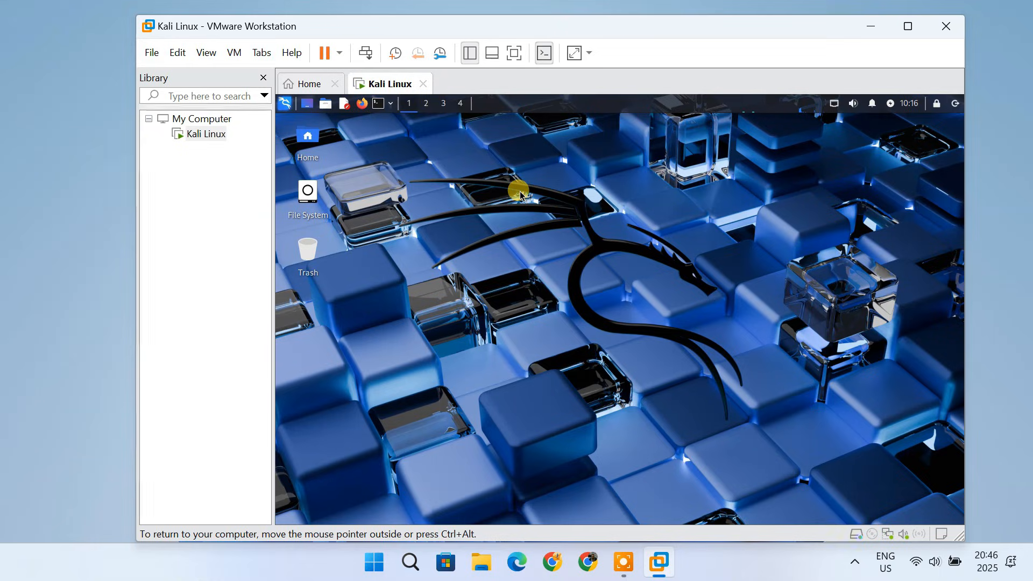
left_click(286, 105)
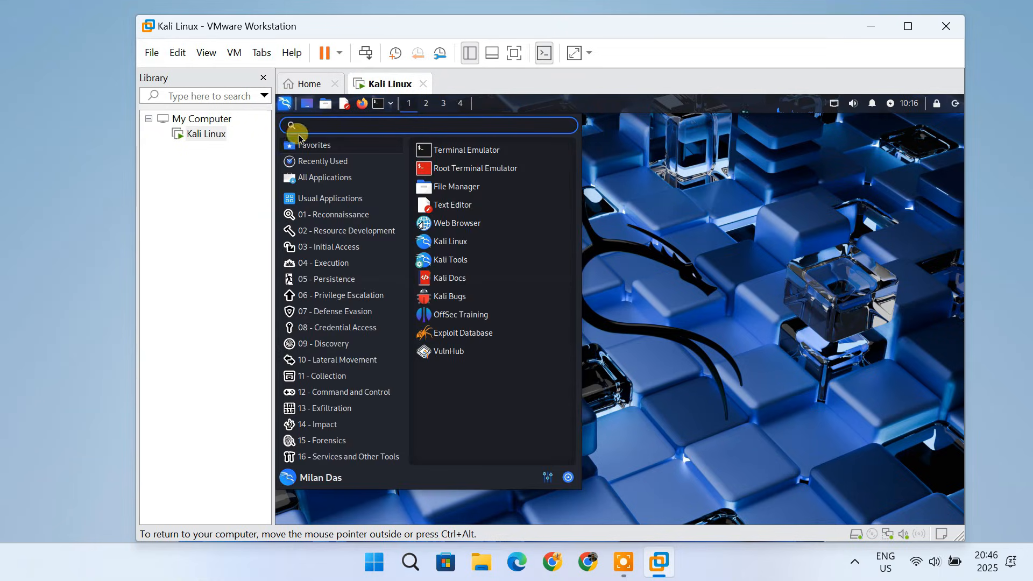
left_click(363, 183)
scroll(528, 322, "down", 8)
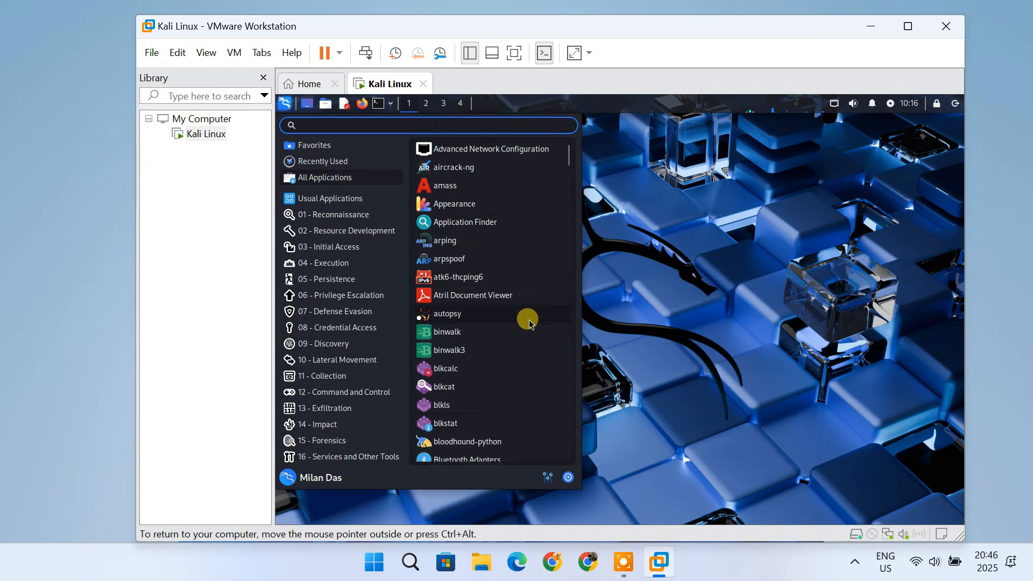
scroll(530, 325, "down", 12)
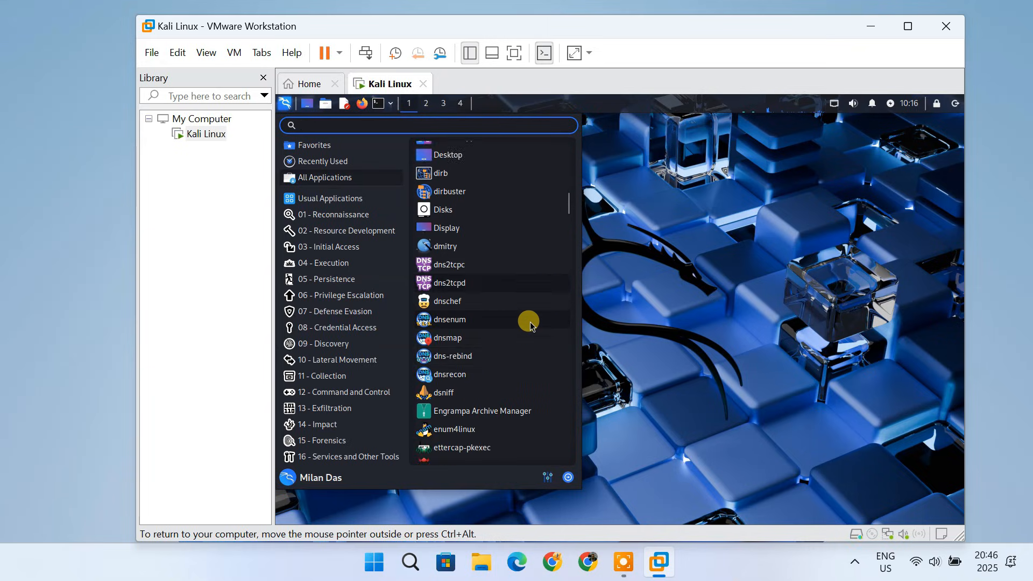
scroll(530, 326, "down", 8)
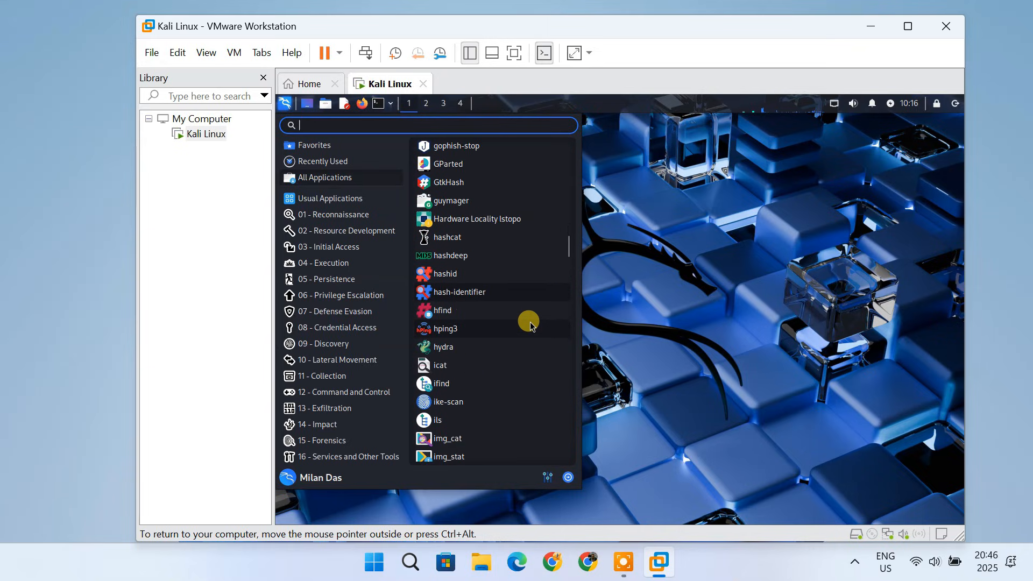
left_click(624, 272)
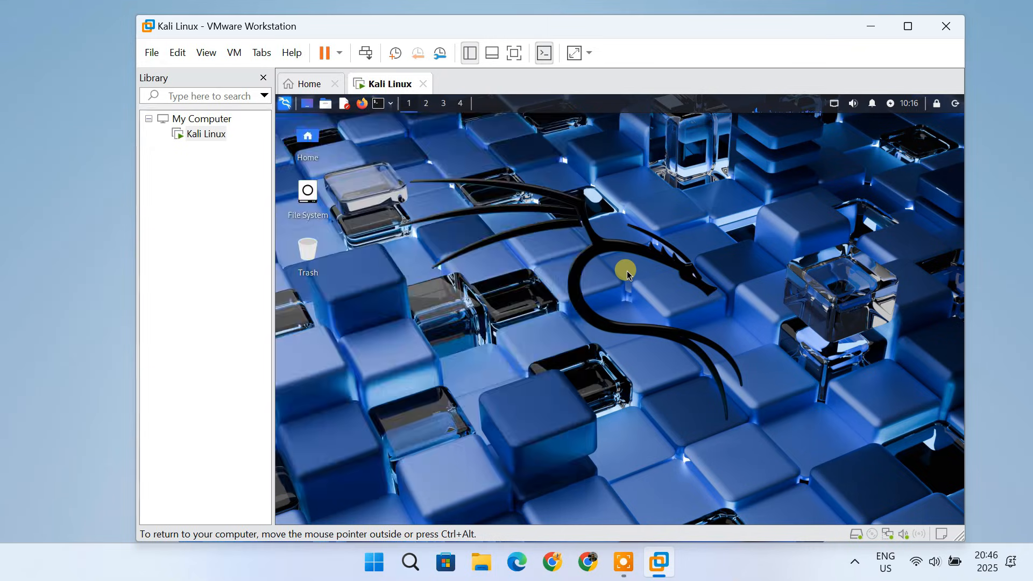
- Open a terminal and run sudo apt update && sudo apt upgrade -y, entering the sudo password
left_click(379, 104)
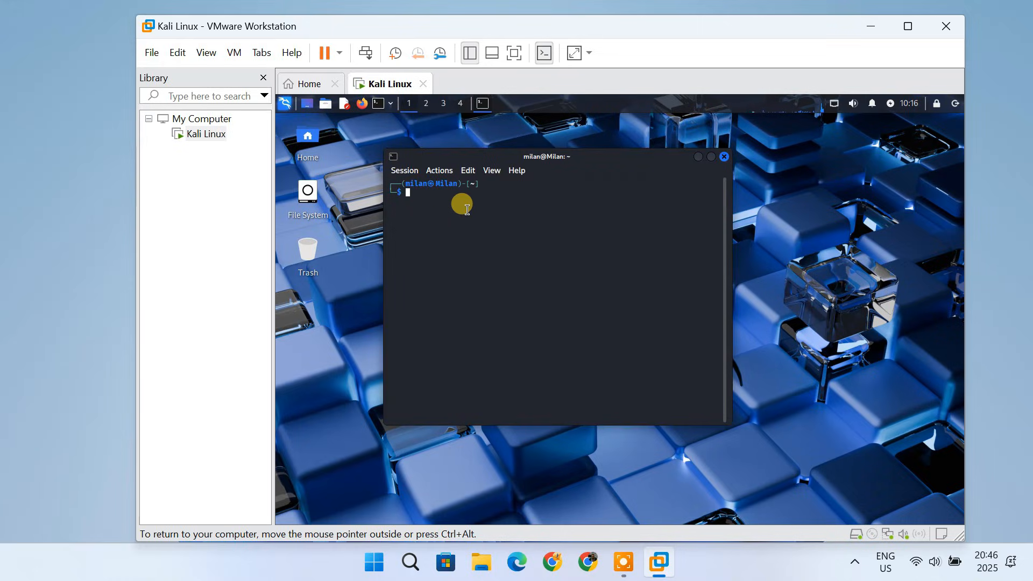
type("sudo apt update && su")
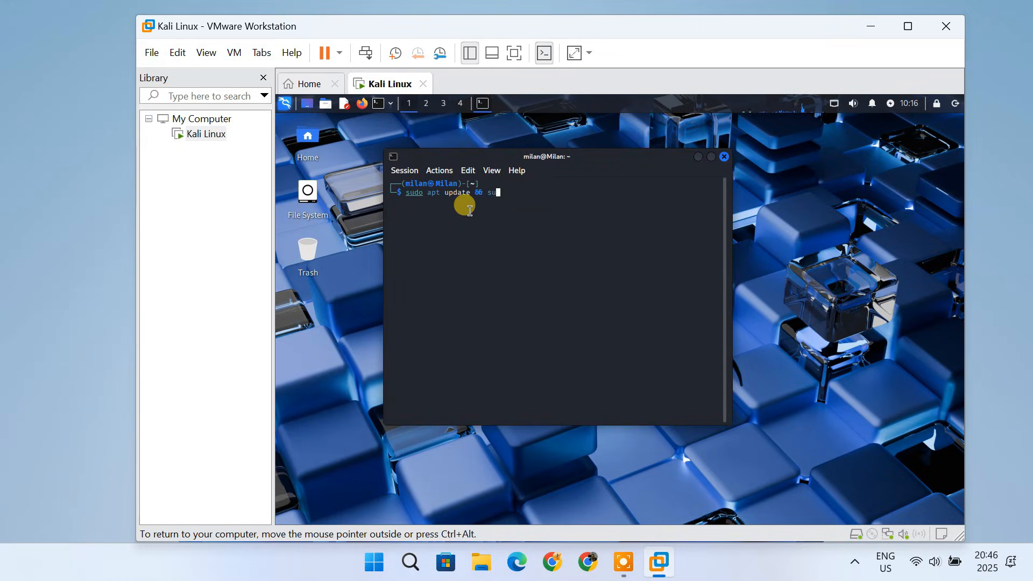
type("do apt upgrade -y")
key("Return")
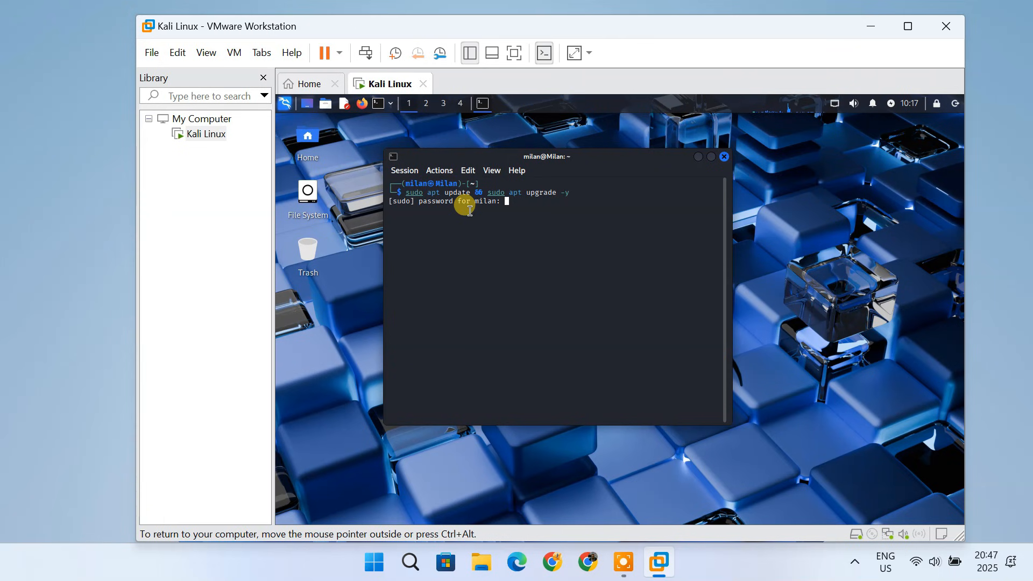
key("Return")
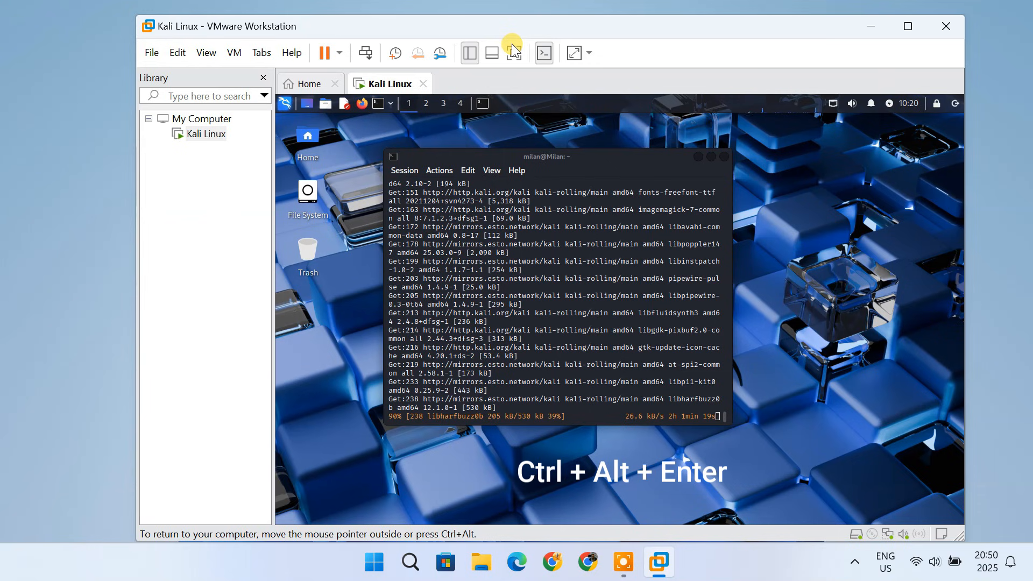
- Switch the virtual machine to full screen and set the display scale to 1.25, keeping the new configuration
key("ctrl+alt+Return")
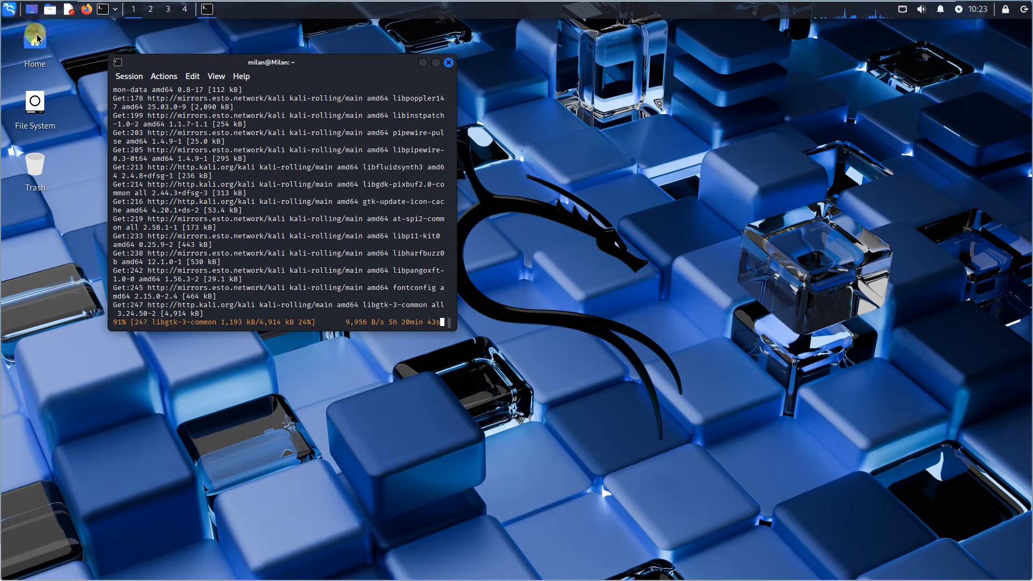
left_click(10, 10)
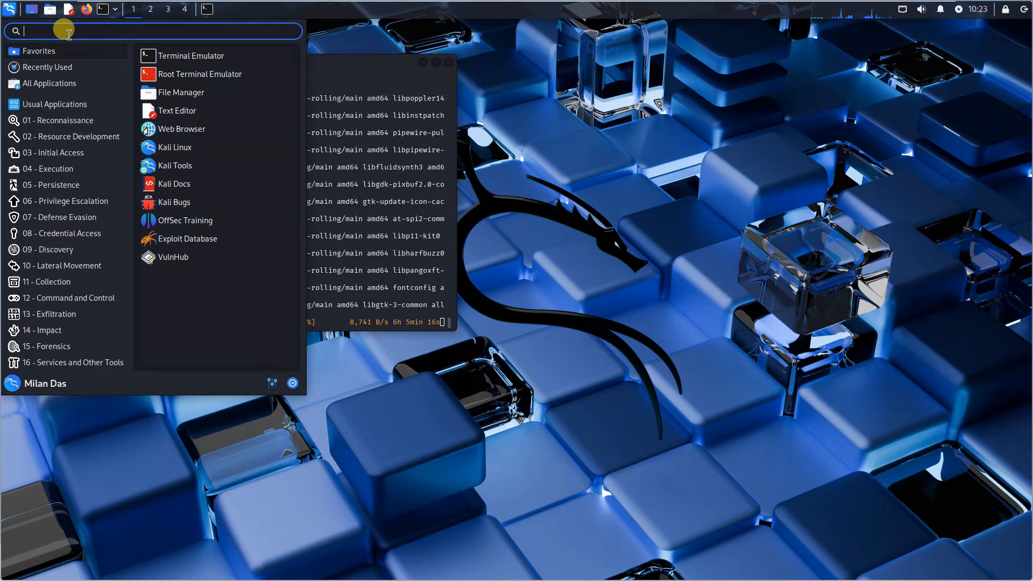
type("display")
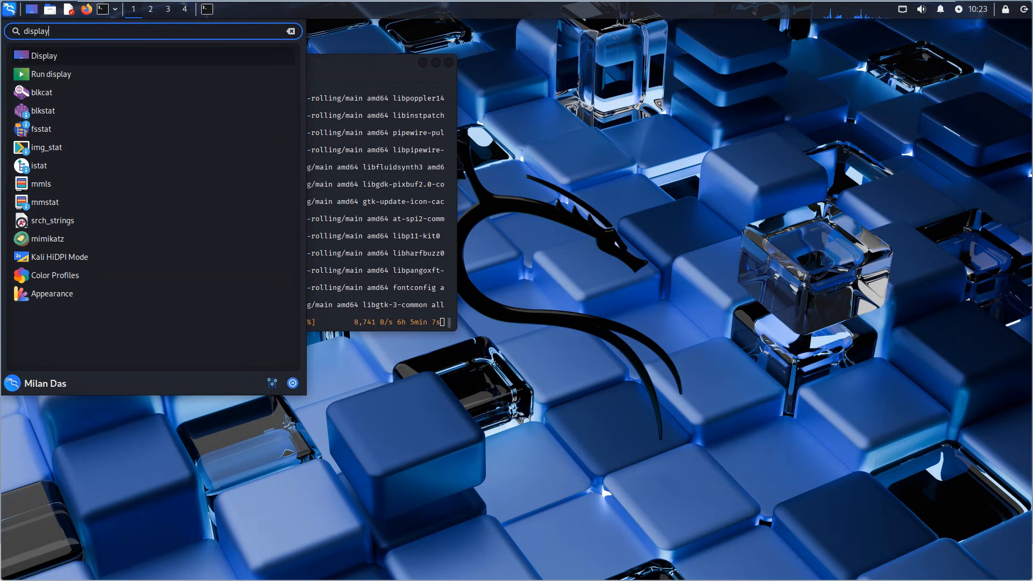
left_click(63, 55)
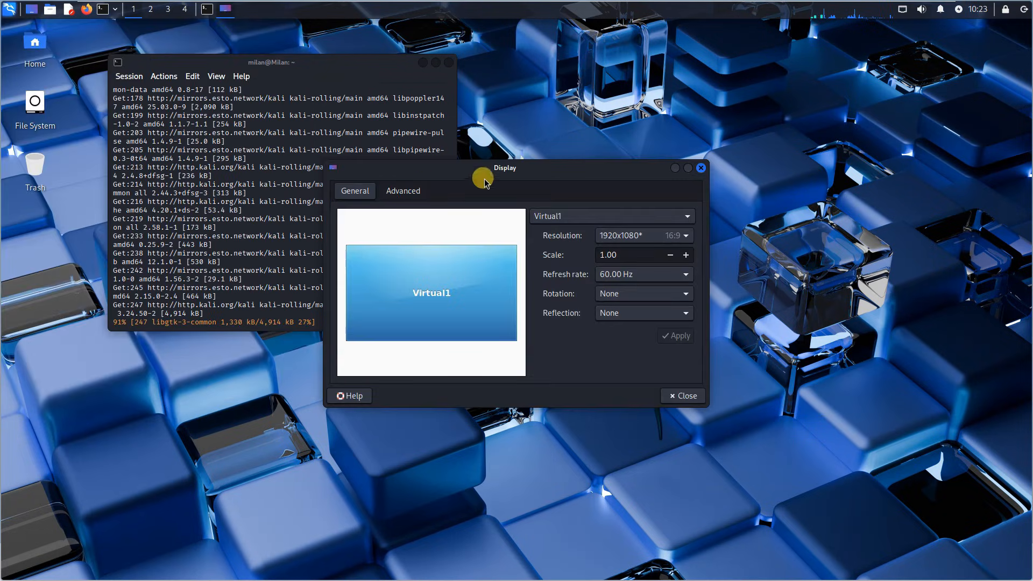
left_click_drag(515, 169, 550, 158)
left_click(719, 245)
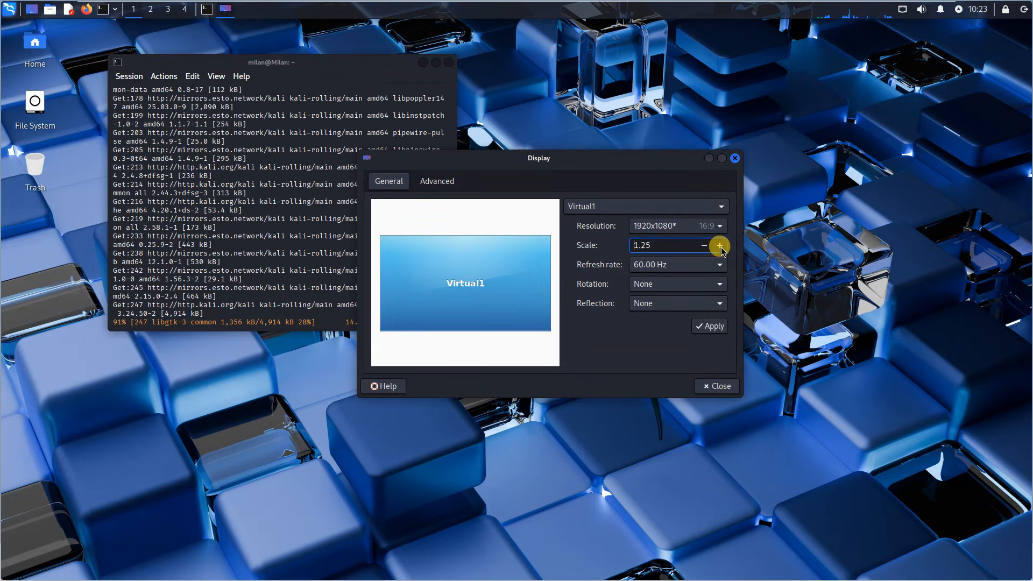
left_click(723, 327)
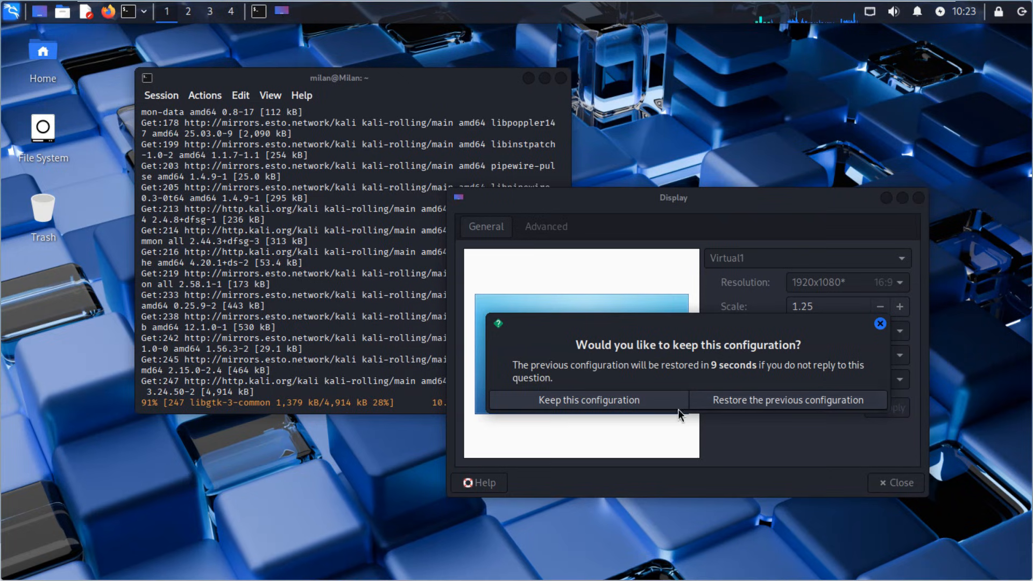
left_click(594, 405)
left_click(888, 484)
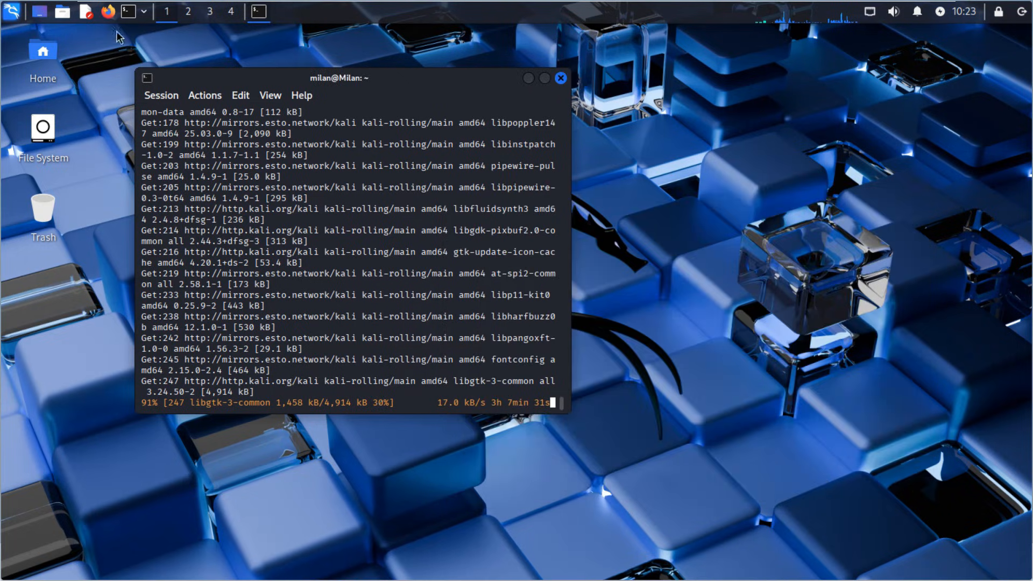
- Open the web browser maximized, go to google.com, and close the browser
left_click(110, 13)
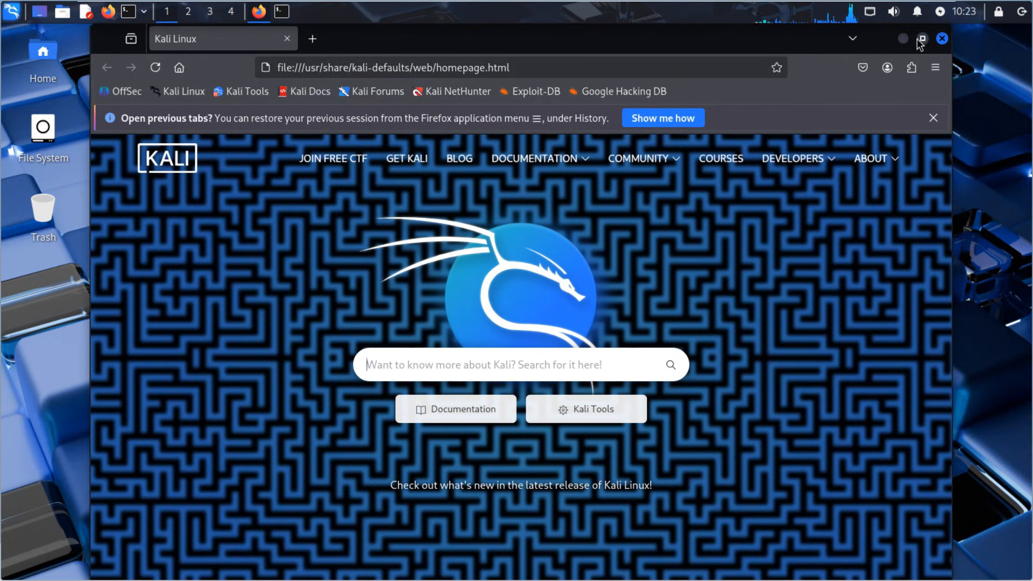
left_click(922, 39)
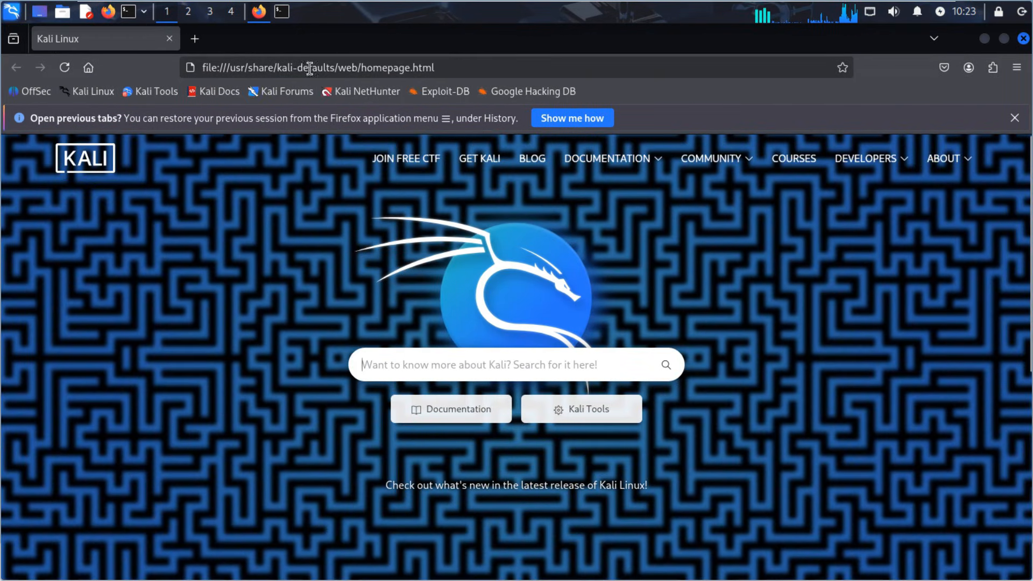
left_click(459, 69)
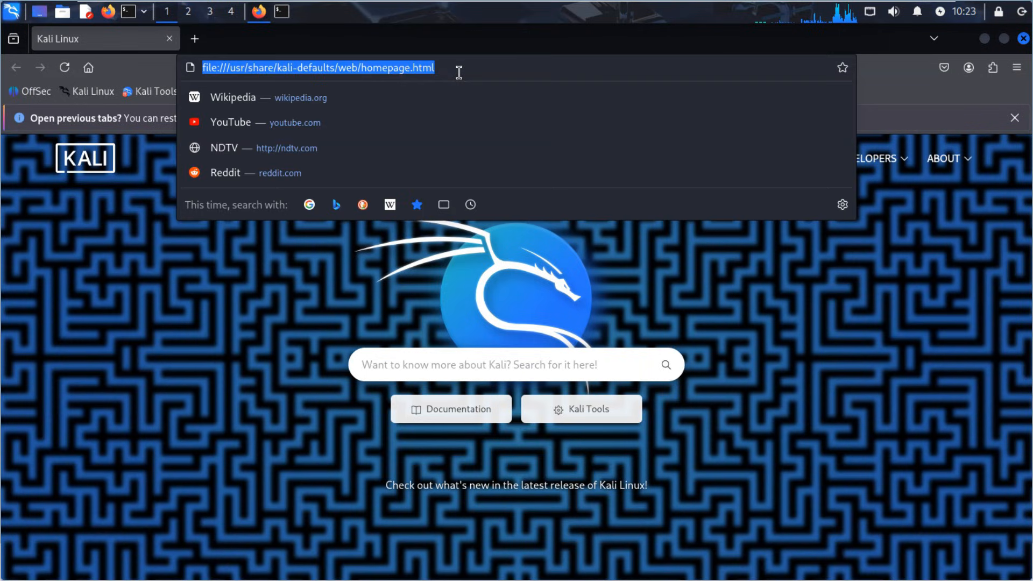
key("BackSpace")
type("google.c")
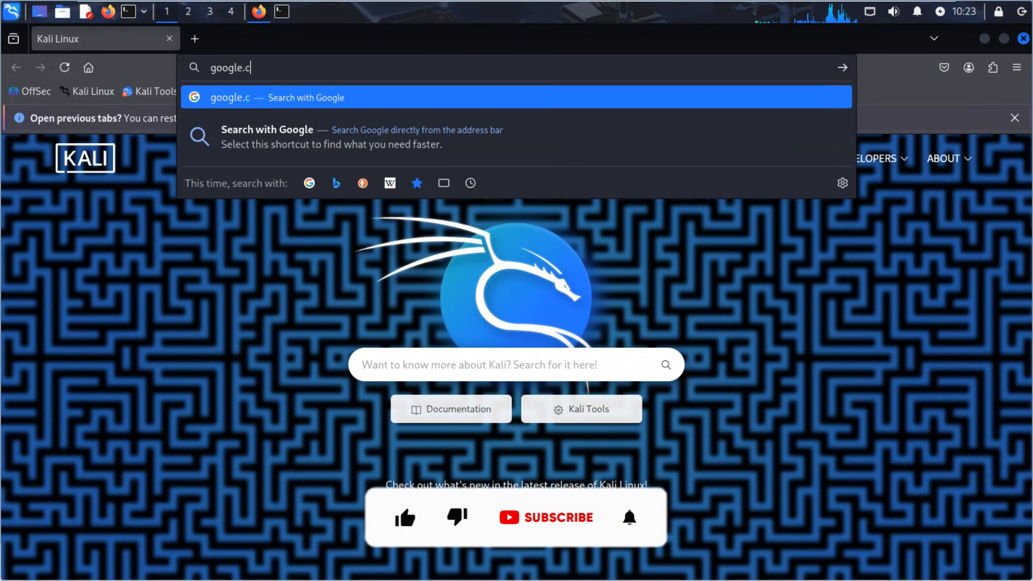
type("om")
key("Return")
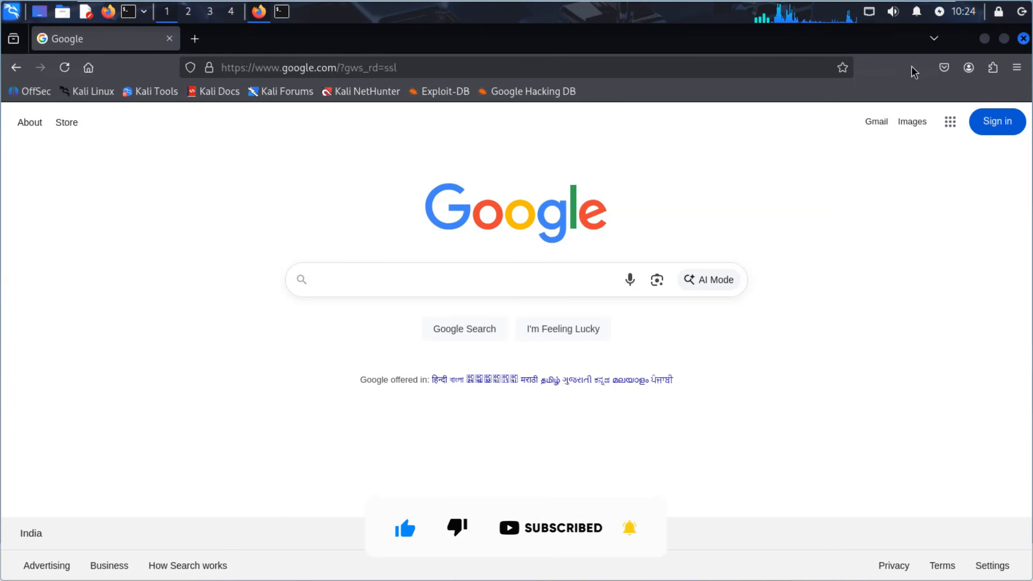
left_click(1024, 38)
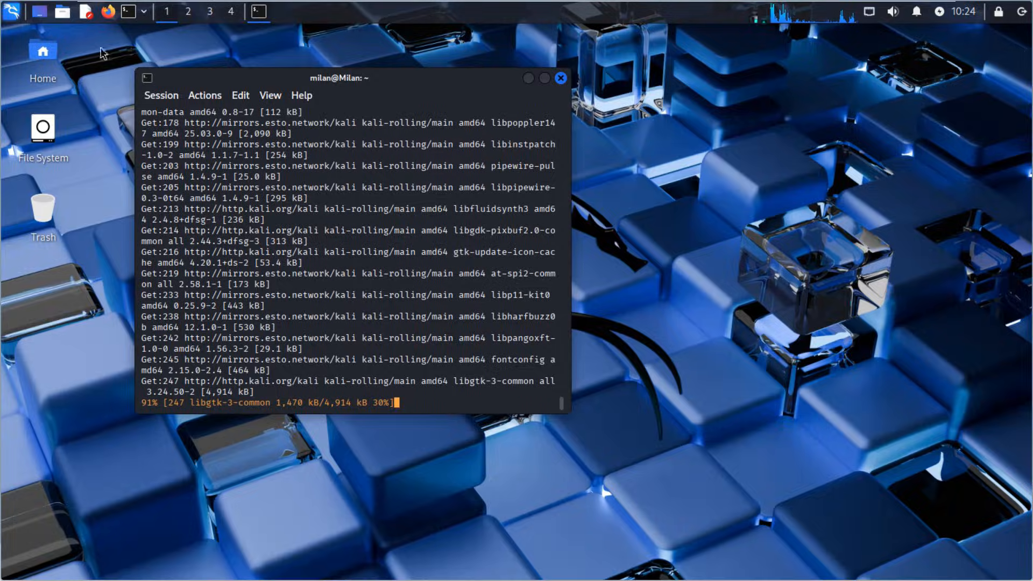
- Open the text editor, type gktkrtyyltr as a test, and close it without saving
left_click(86, 12)
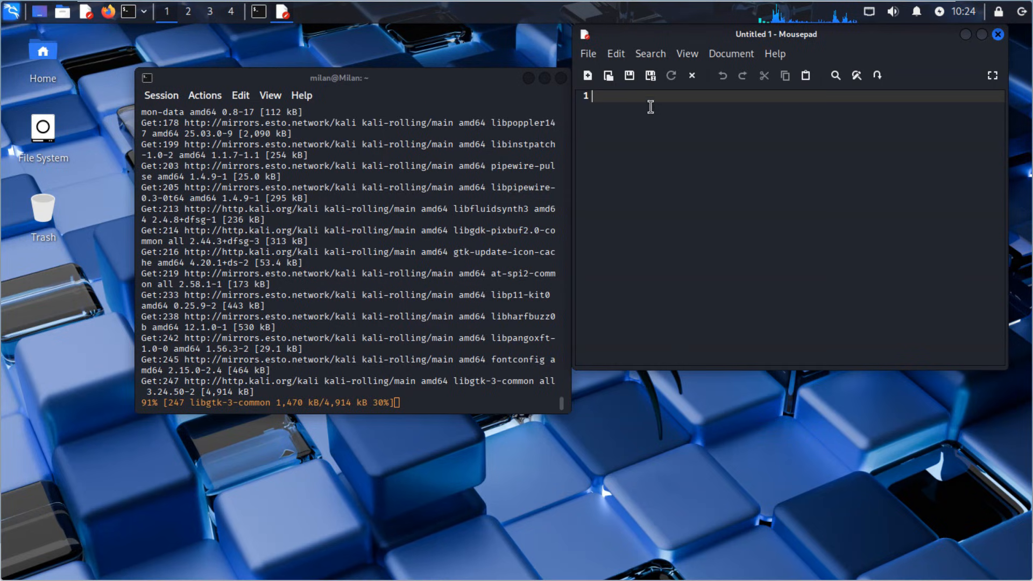
type("gktkrtyyltr")
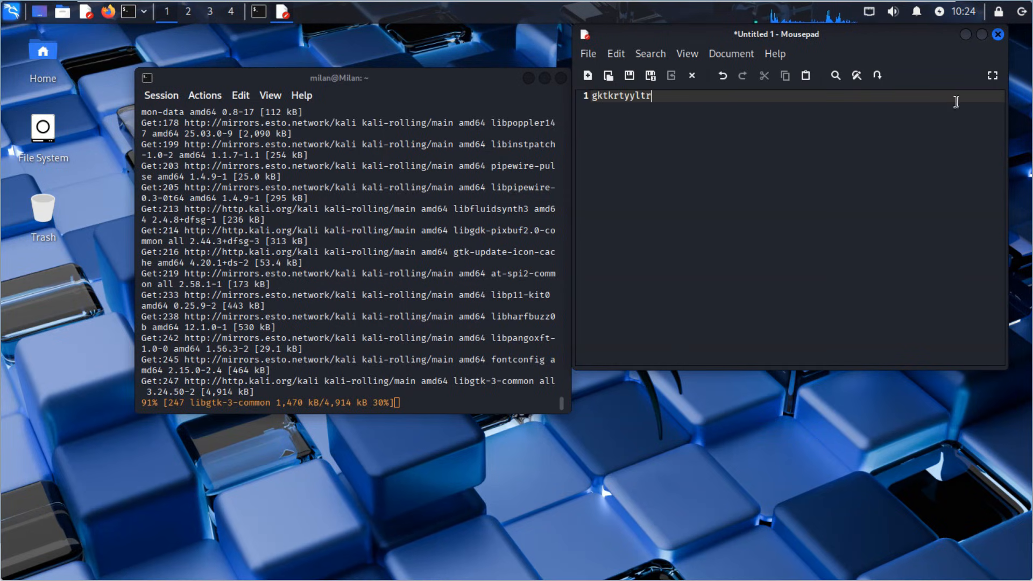
left_click(998, 36)
left_click(814, 258)
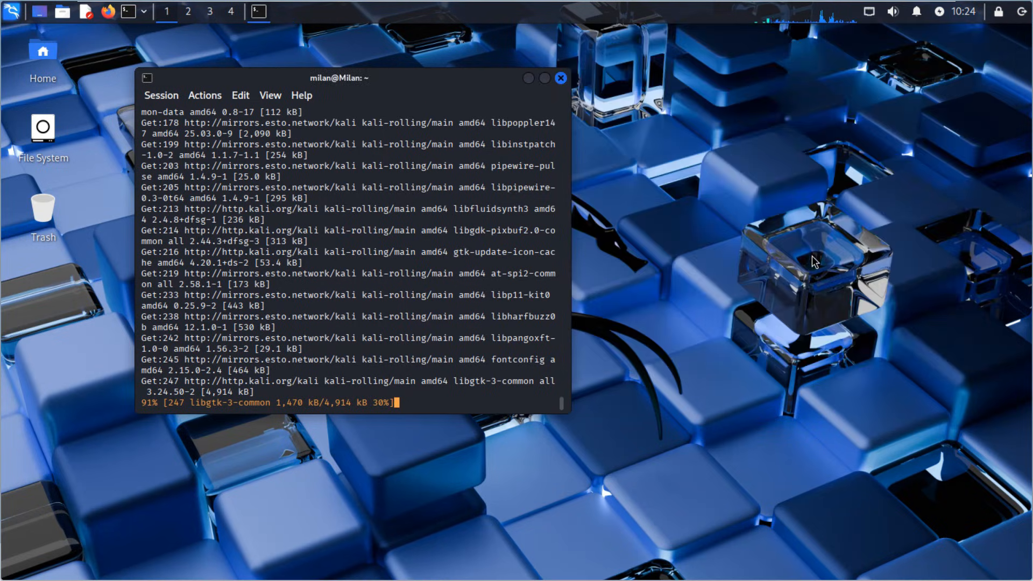
- Close the terminal and open the log-out dialog from the application menu
left_click(560, 78)
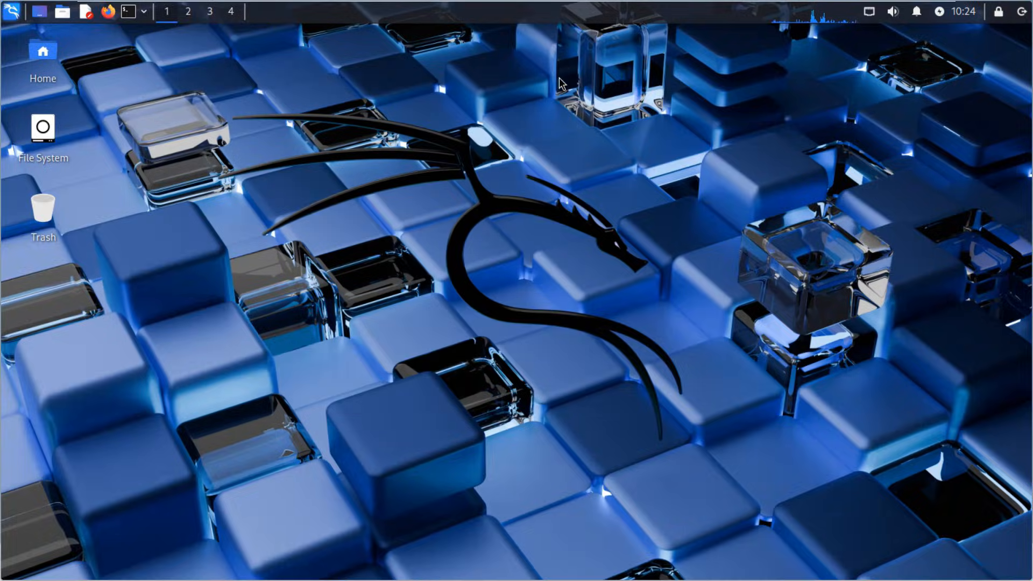
left_click(16, 13)
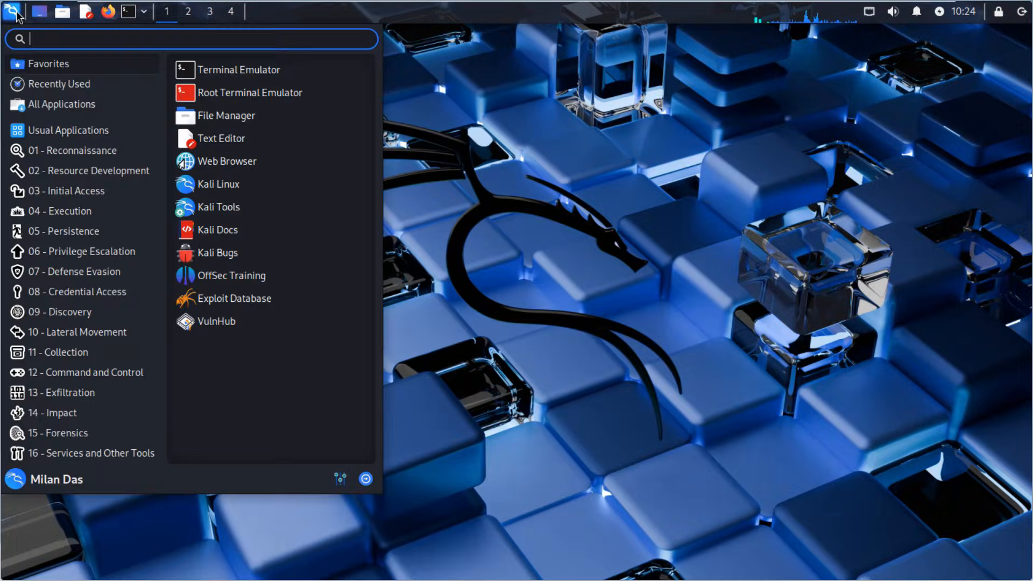
left_click(366, 479)
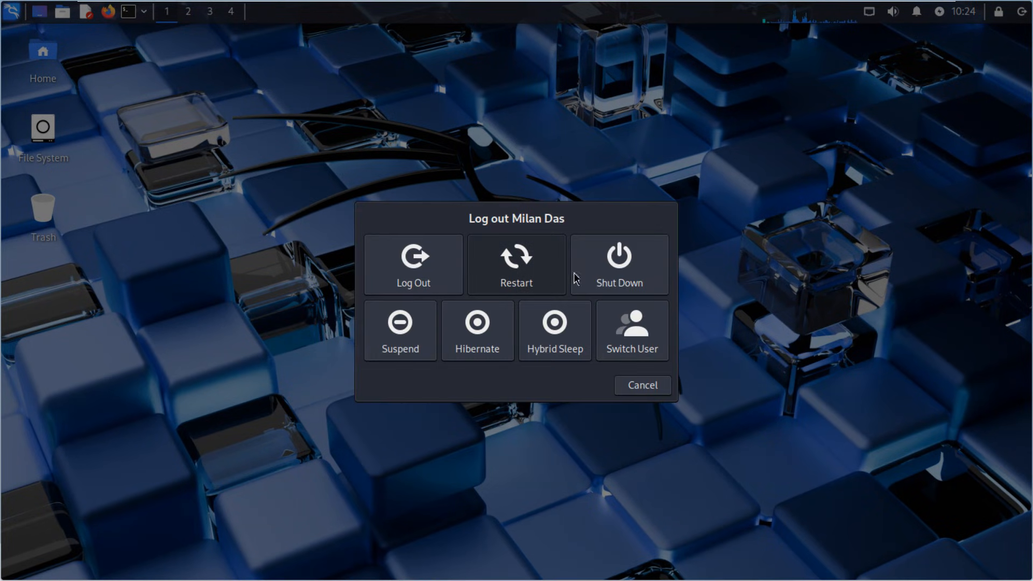